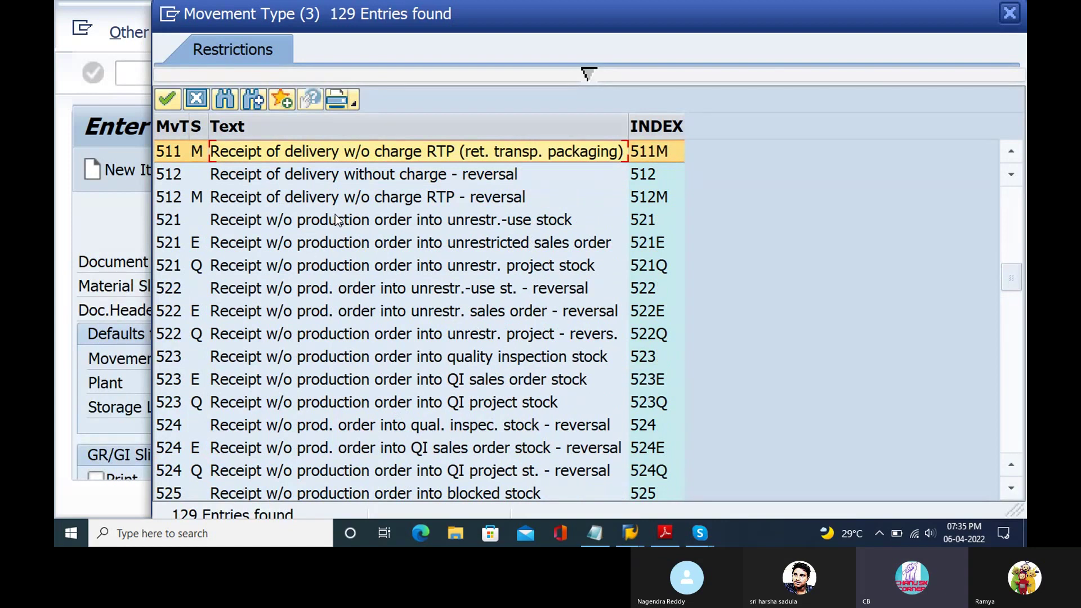
Step: Set the goods receipt defaults to movement type 521 and storage location RSL, and submit the initial screen
{"action": "double_click", "coordinate": [335, 221]}
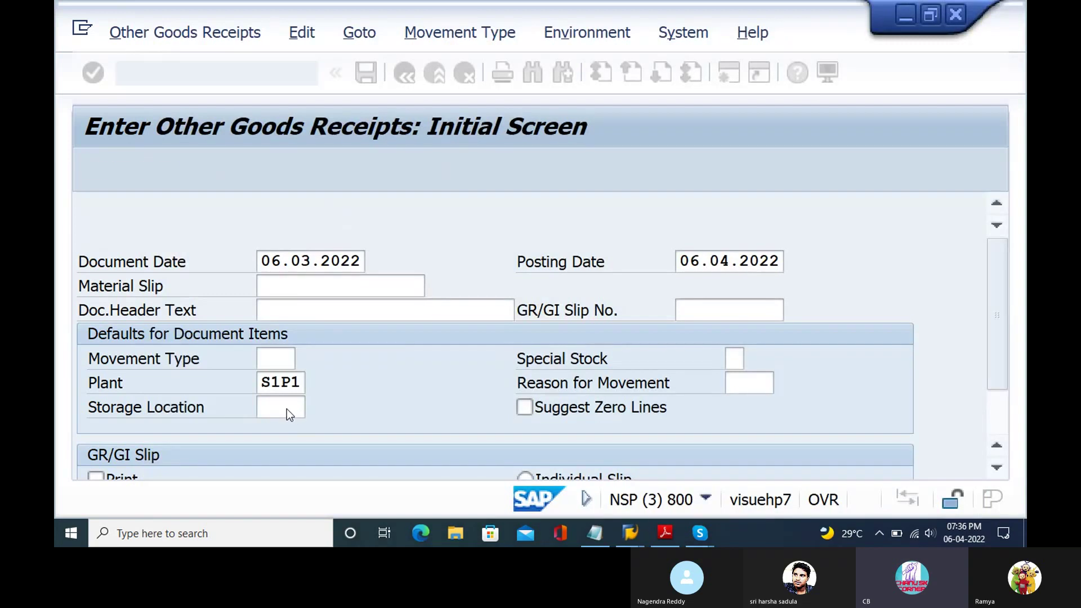
{"action": "left_click", "coordinate": [274, 409]}
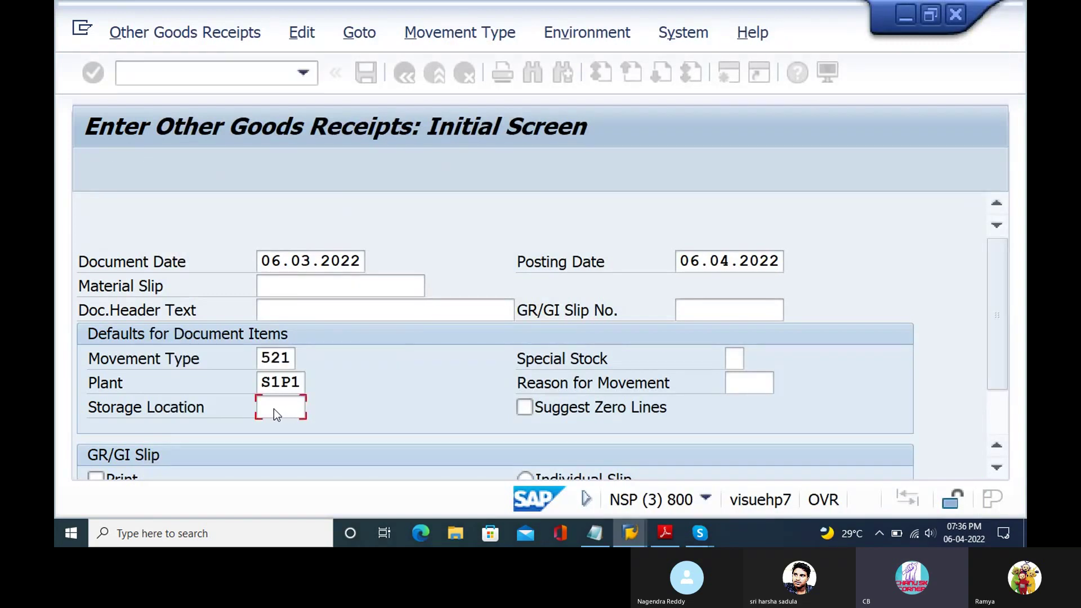
{"action": "type", "text": "rsl"}
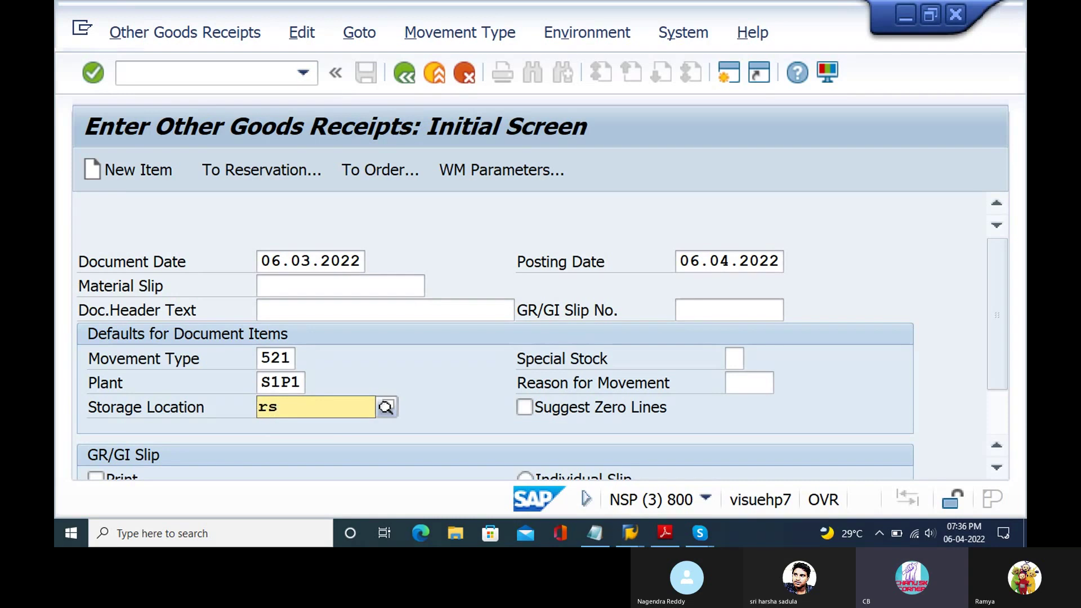
{"action": "key", "text": "Down"}
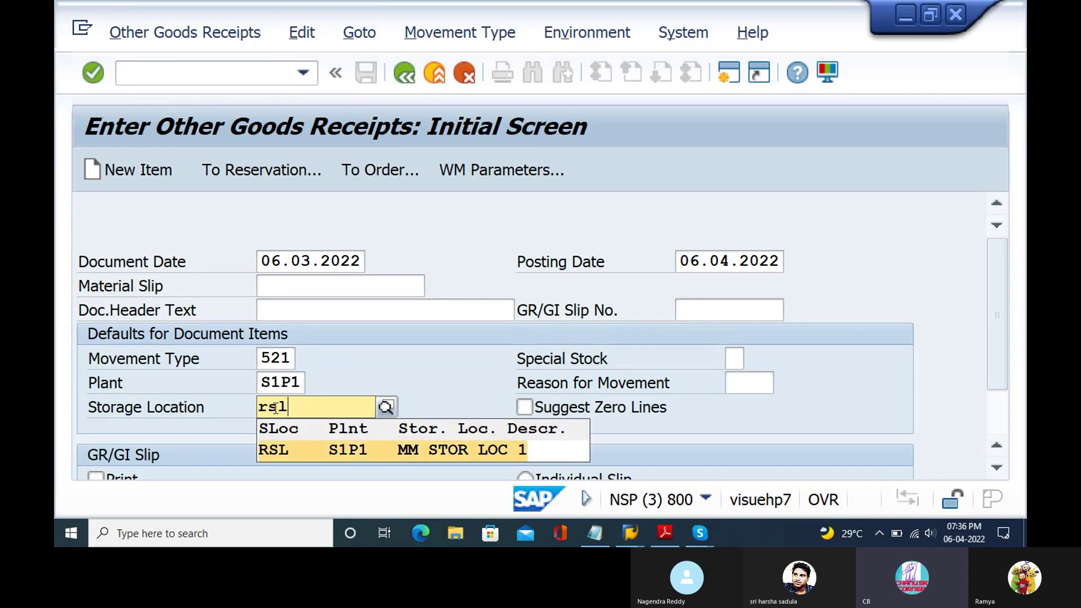
{"action": "key", "text": "Return"}
{"action": "key", "text": "Return"}
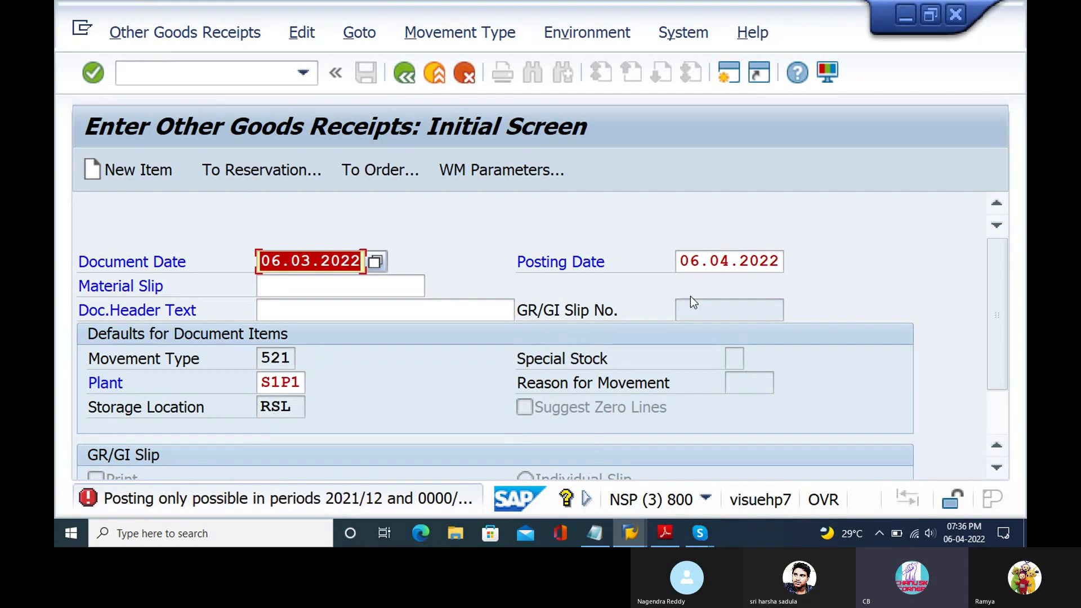
Step: Change the month of the posting date to 03 and continue to the item entry
{"action": "left_click", "coordinate": [729, 261]}
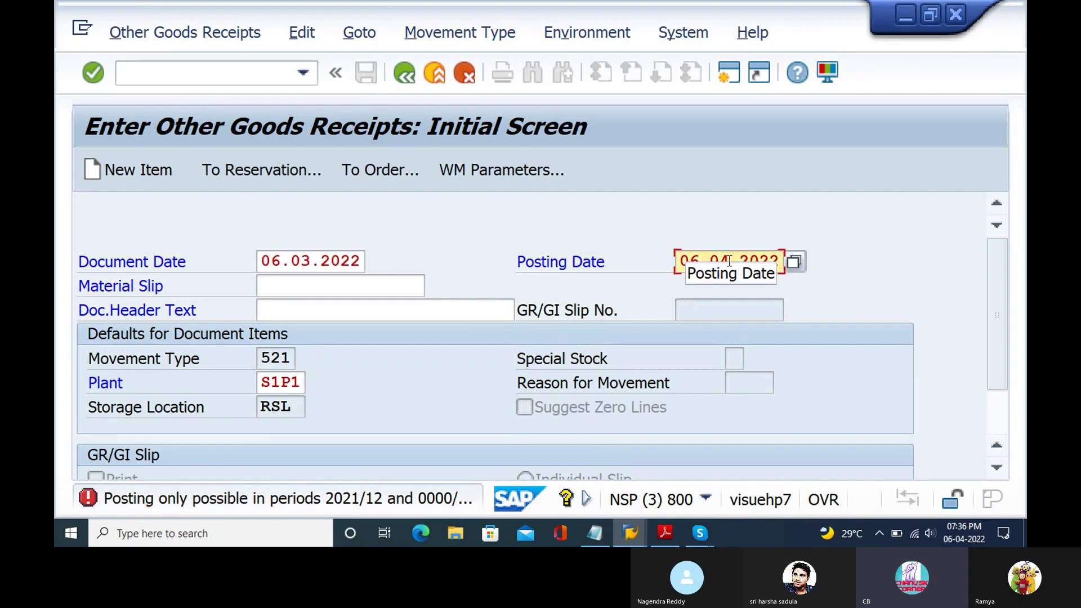
{"action": "key", "text": "BackSpace"}
{"action": "type", "text": "3"}
{"action": "key", "text": "Return"}
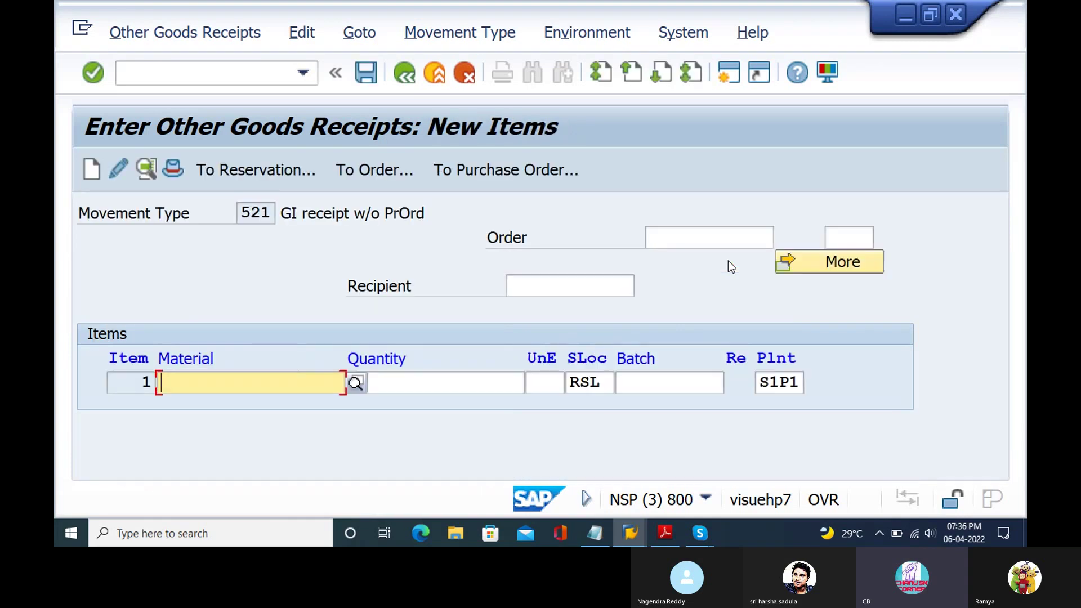
Step: Enter item 1 with material 111112 and a quantity of 5, and submit it
{"action": "type", "text": "111"}
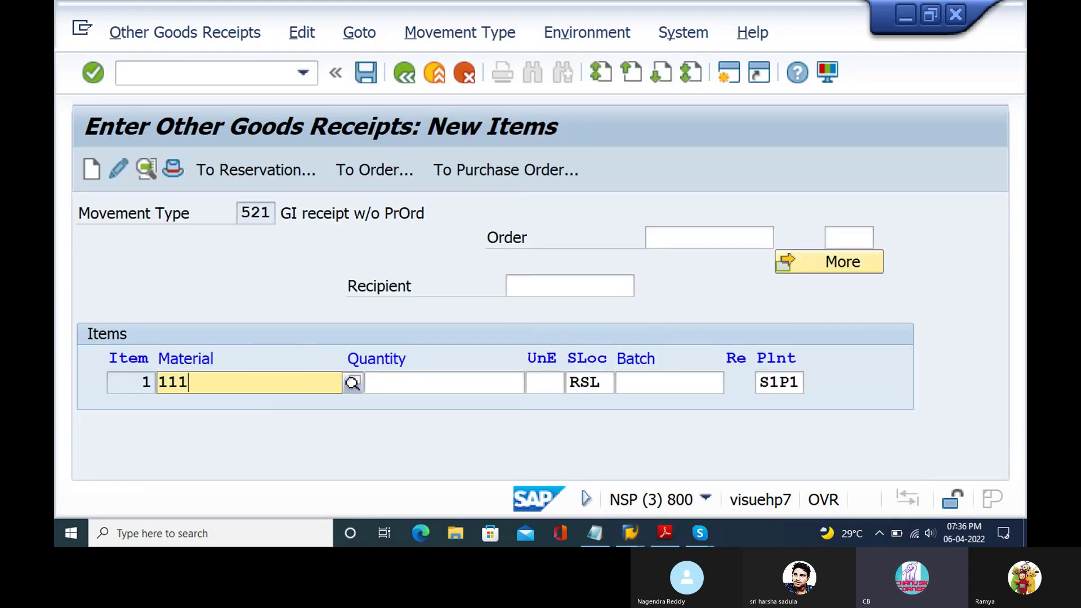
{"action": "type", "text": "112"}
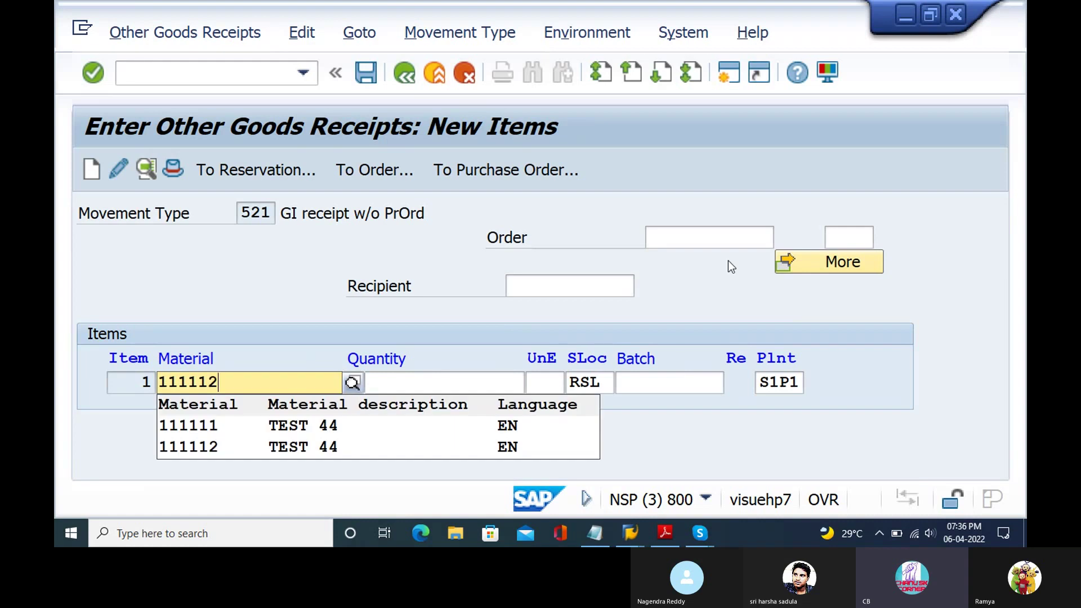
{"action": "key", "text": "Down"}
{"action": "key", "text": "Return"}
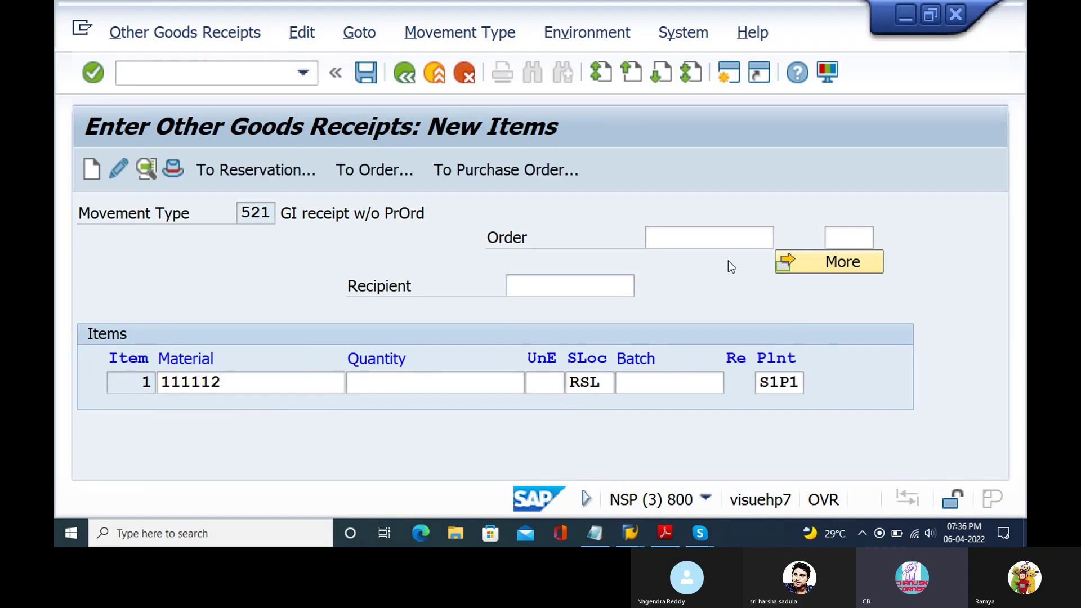
{"action": "key", "text": "Tab"}
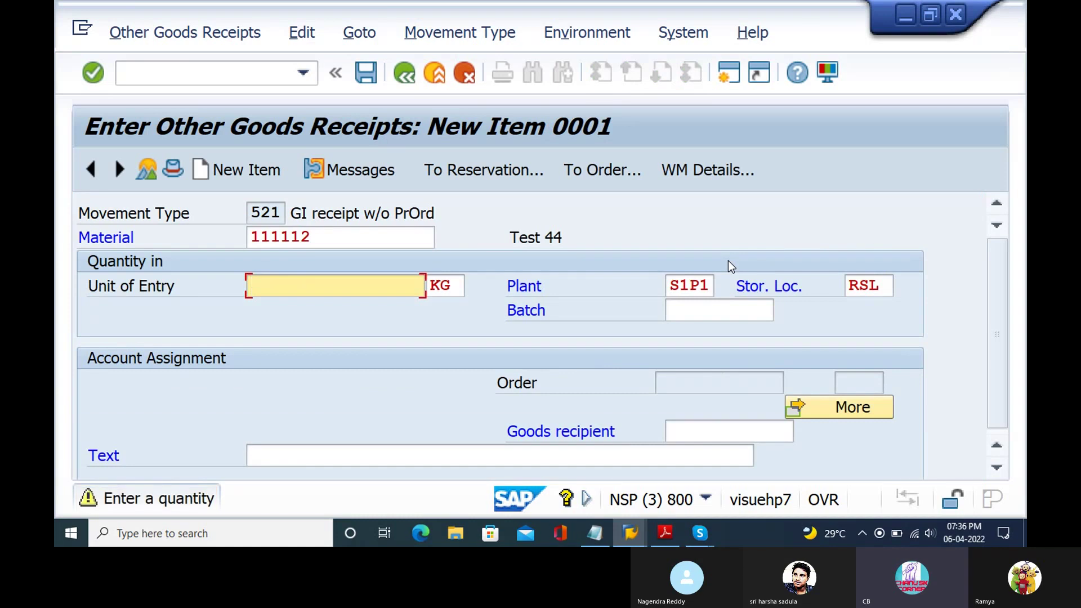
{"action": "type", "text": "5"}
{"action": "key", "text": "Return"}
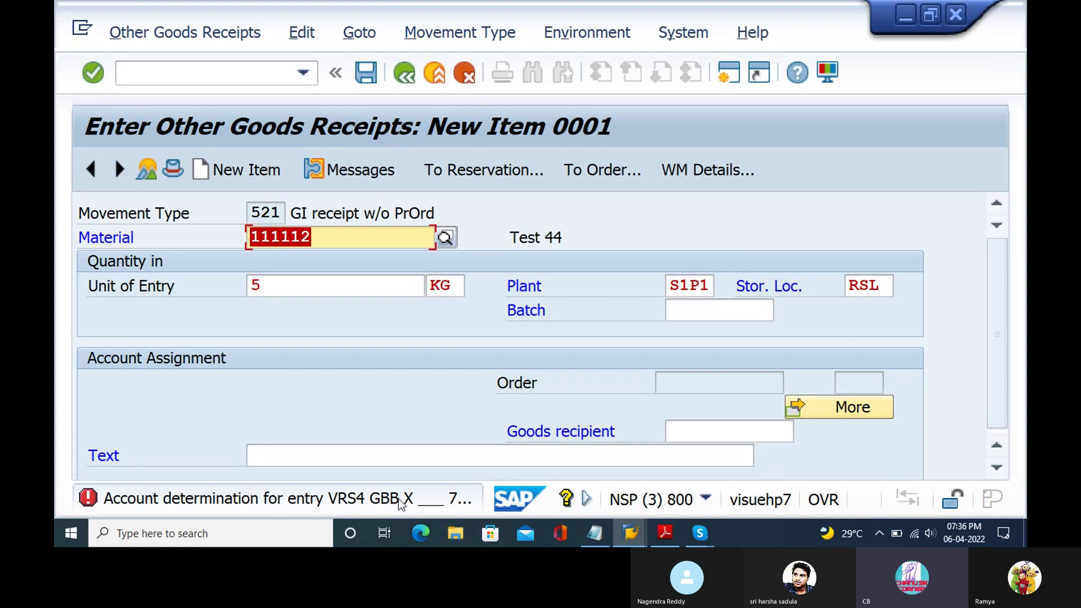
Step: Open the detailed explanation of the account determination error for the item
{"action": "key", "text": "Return"}
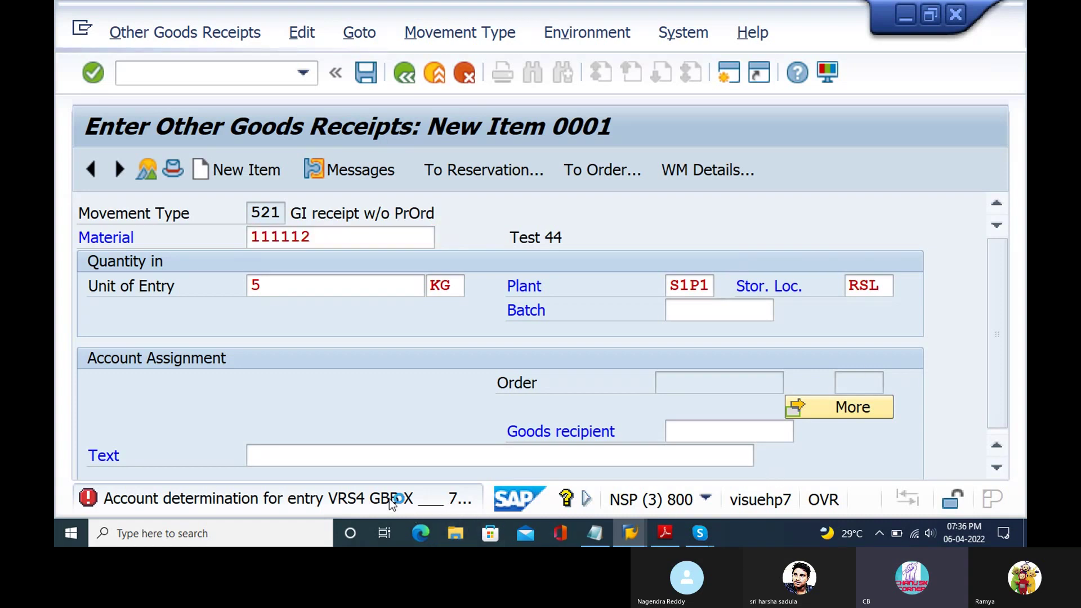
{"action": "double_click", "coordinate": [389, 499]}
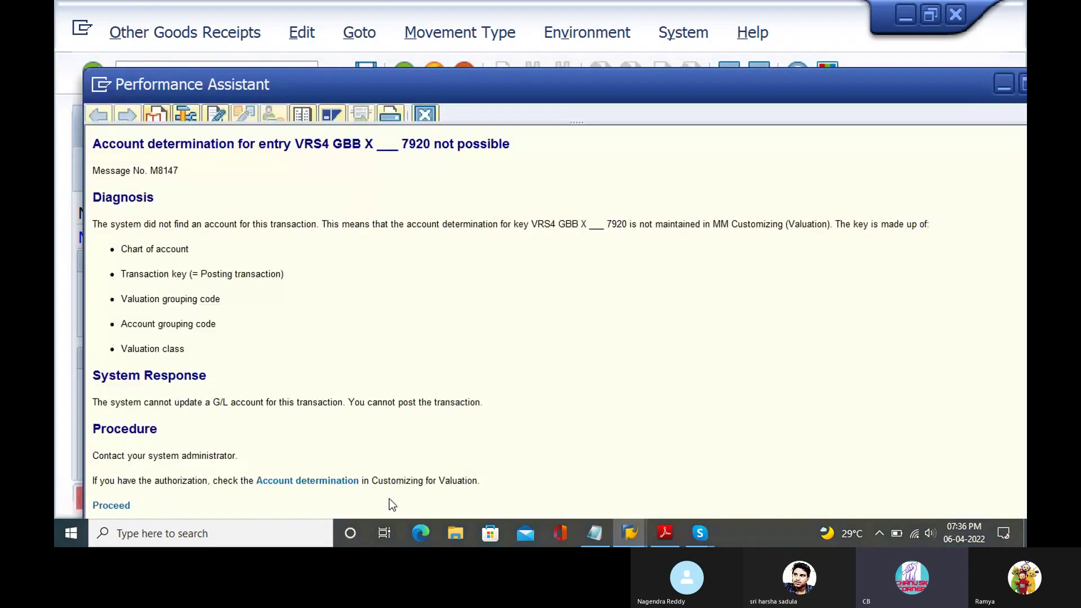
Step: Switch to the Goods Receipt Purchase Order session and start transaction OBYC in it
{"action": "key", "text": "alt+Tab"}
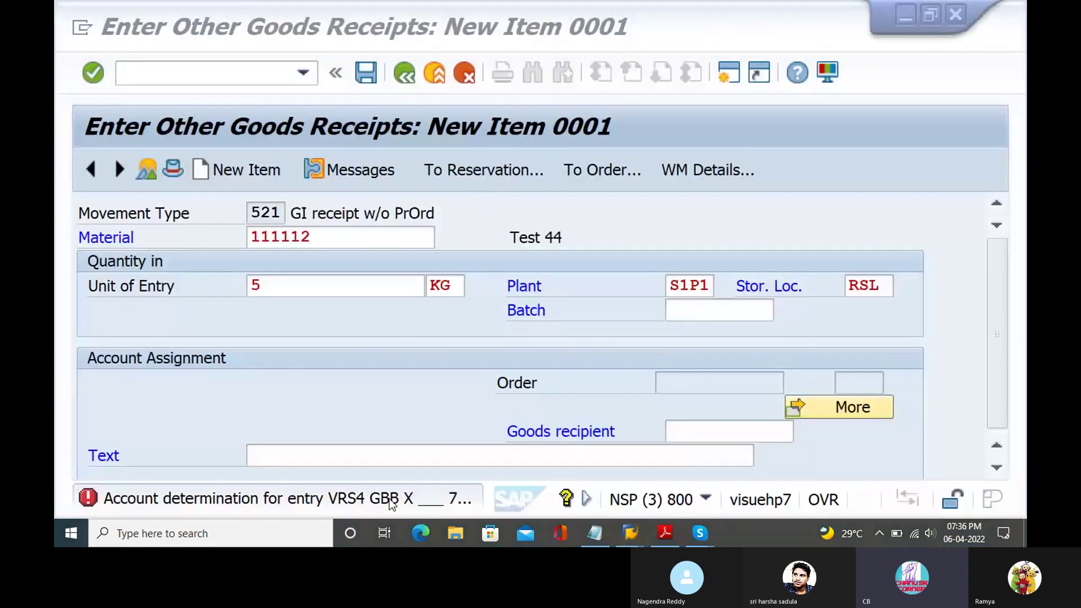
{"action": "key", "text": "alt+Tab"}
{"action": "key", "text": "alt+Tab"}
{"action": "key", "text": "alt+Tab"}
{"action": "key", "text": "alt+Tab"}
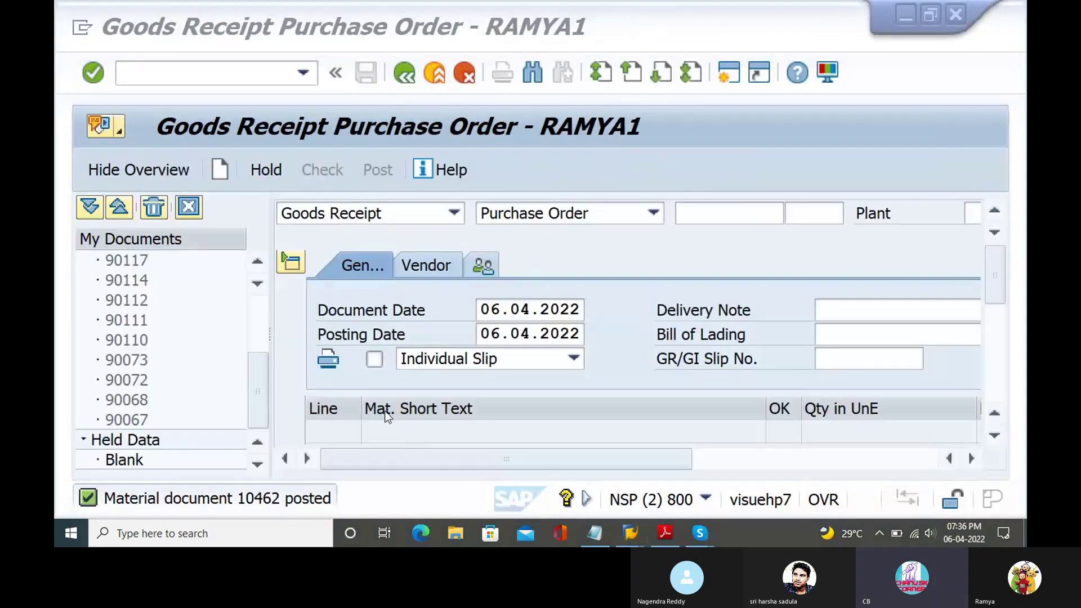
{"action": "left_click", "coordinate": [213, 77]}
{"action": "type", "text": "/nobyc"}
{"action": "key", "text": "Return"}
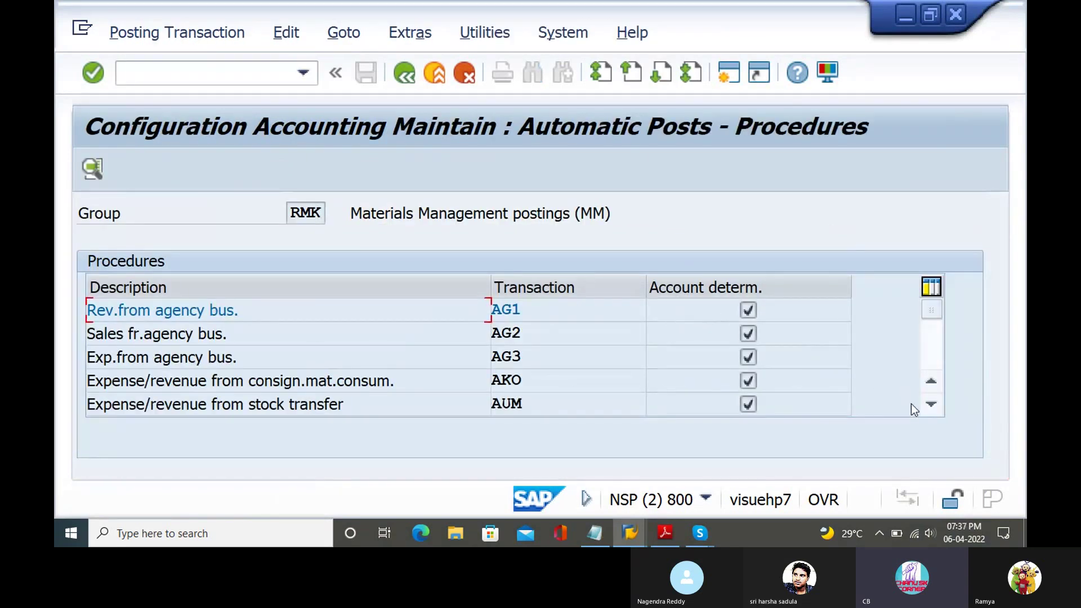
Step: Open the account assignments of procedure GBB, offsetting entry for inventory posting, for chart of accounts VRS4
{"action": "left_click", "coordinate": [931, 405]}
{"action": "left_click", "coordinate": [931, 404]}
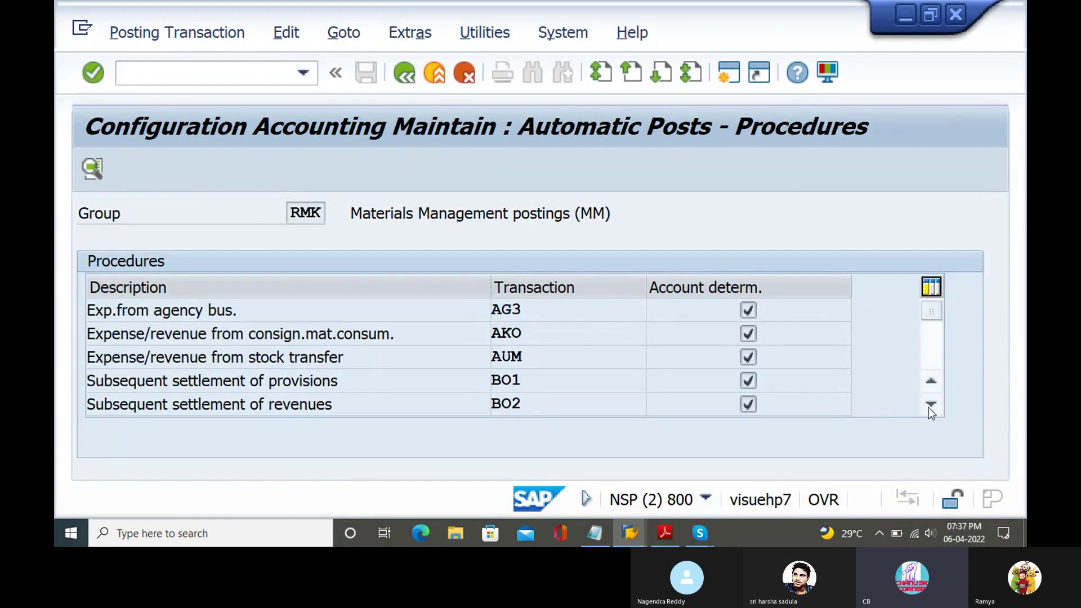
{"action": "left_click", "coordinate": [931, 405]}
{"action": "left_click", "coordinate": [931, 405]}
{"action": "left_click", "coordinate": [931, 405]}
{"action": "left_click", "coordinate": [931, 405]}
{"action": "left_click", "coordinate": [931, 404]}
{"action": "left_click", "coordinate": [931, 405]}
{"action": "left_click", "coordinate": [931, 404]}
{"action": "left_click", "coordinate": [932, 405]}
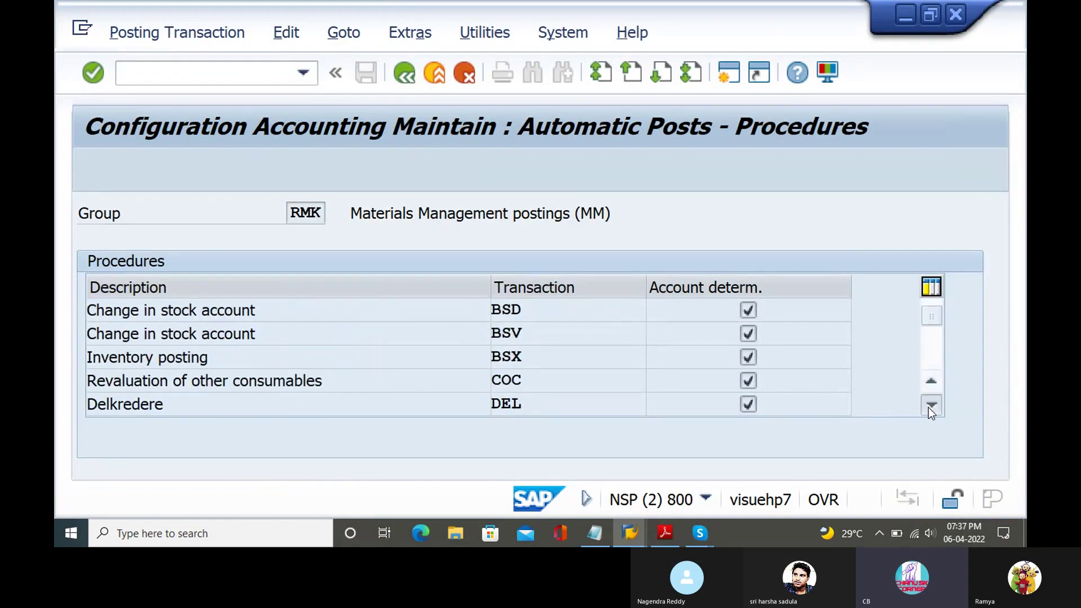
{"action": "left_click", "coordinate": [932, 404]}
{"action": "left_click", "coordinate": [931, 404]}
{"action": "left_click", "coordinate": [931, 405]}
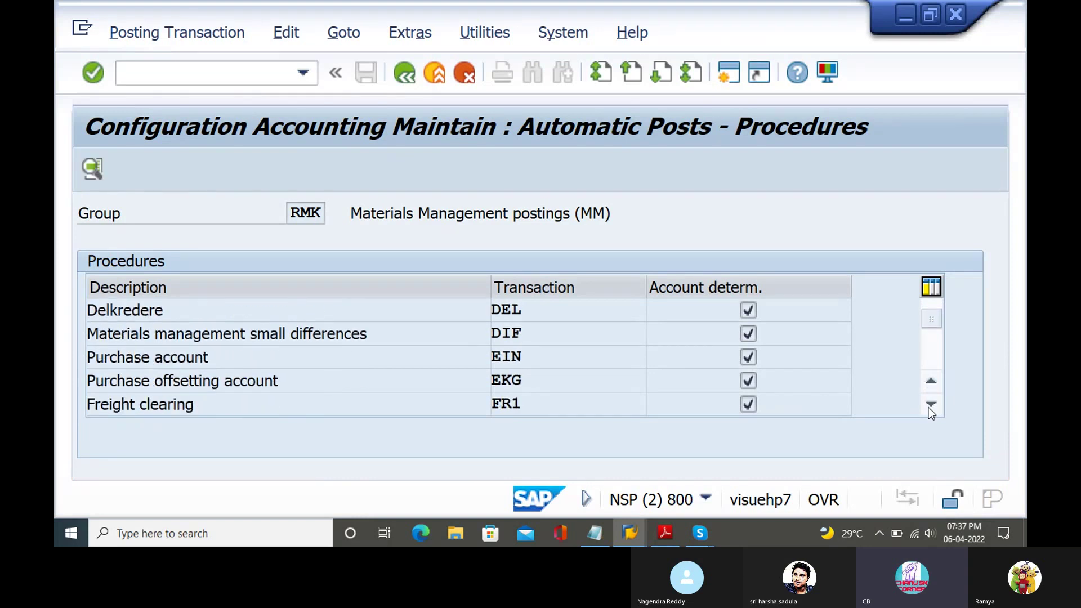
{"action": "left_click", "coordinate": [930, 405]}
{"action": "left_click", "coordinate": [932, 405]}
{"action": "left_click", "coordinate": [932, 405]}
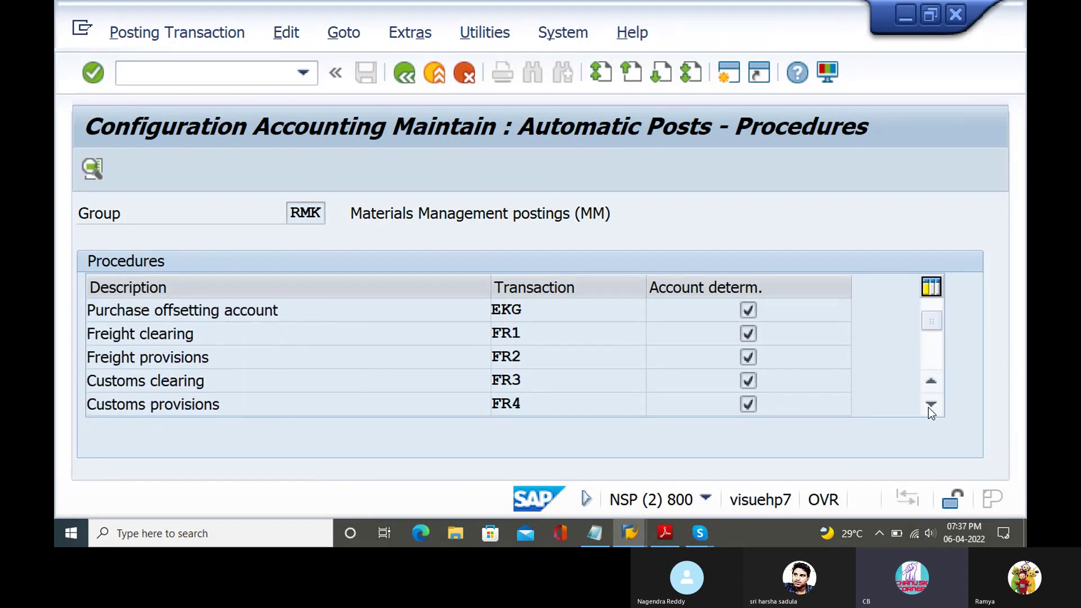
{"action": "left_click", "coordinate": [931, 405]}
{"action": "left_click", "coordinate": [932, 405]}
{"action": "left_click", "coordinate": [932, 405]}
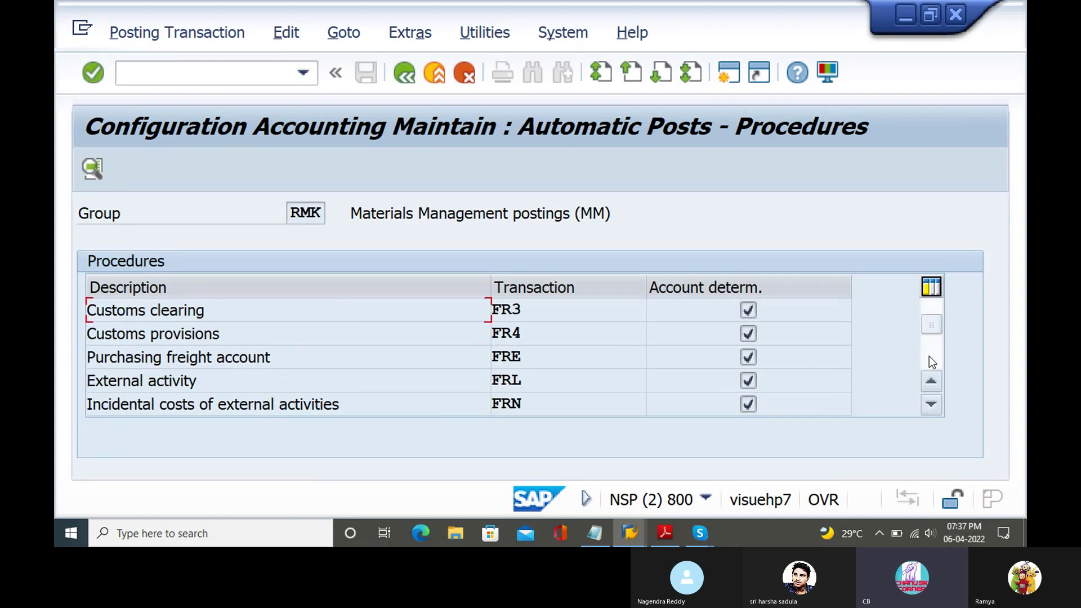
{"action": "scroll", "coordinate": [929, 356], "scroll_direction": "down", "scroll_amount": 1}
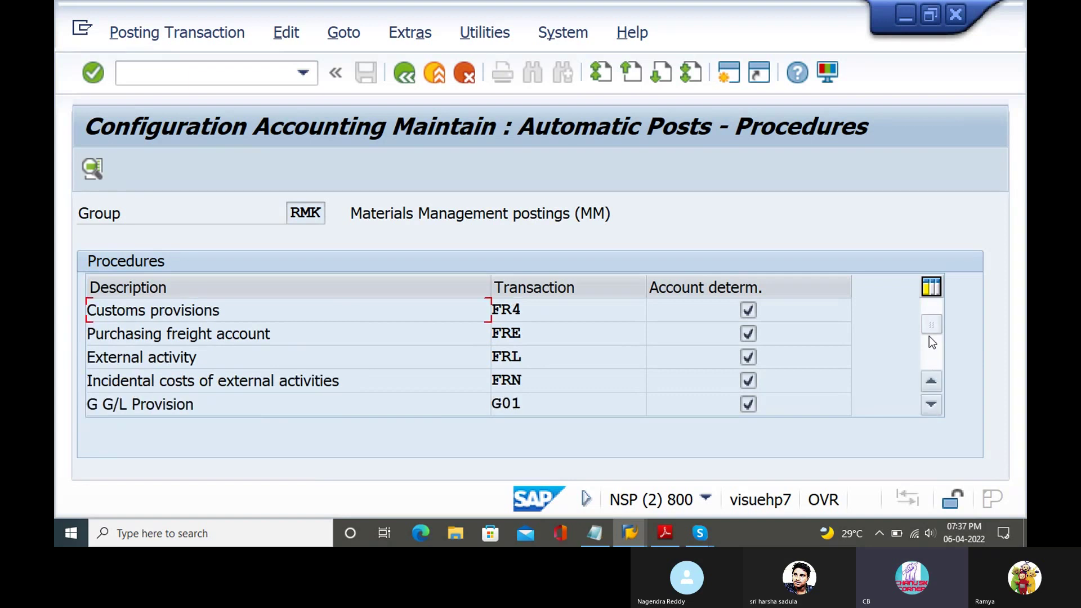
{"action": "left_click", "coordinate": [931, 405]}
{"action": "left_click", "coordinate": [931, 404]}
{"action": "left_click", "coordinate": [931, 405]}
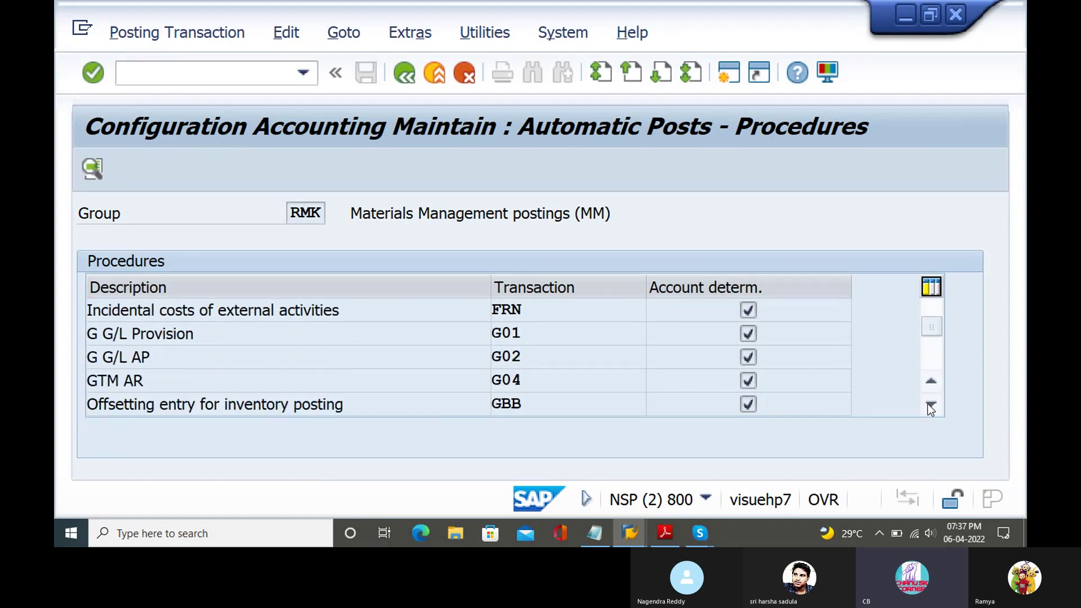
{"action": "left_click", "coordinate": [931, 405]}
{"action": "scroll", "coordinate": [534, 372], "scroll_direction": "down", "scroll_amount": 1}
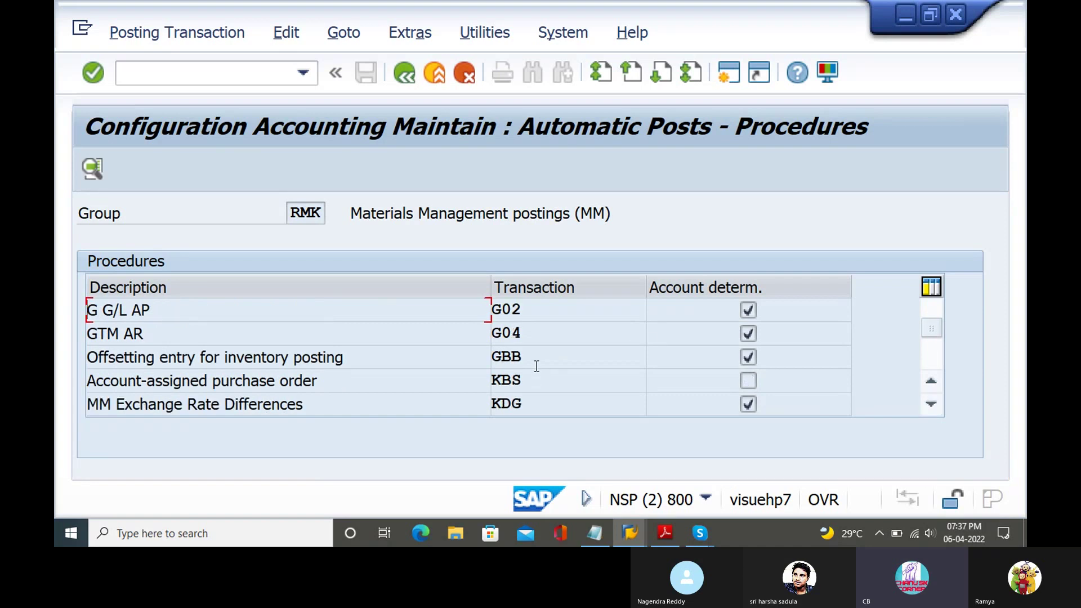
{"action": "double_click", "coordinate": [537, 358]}
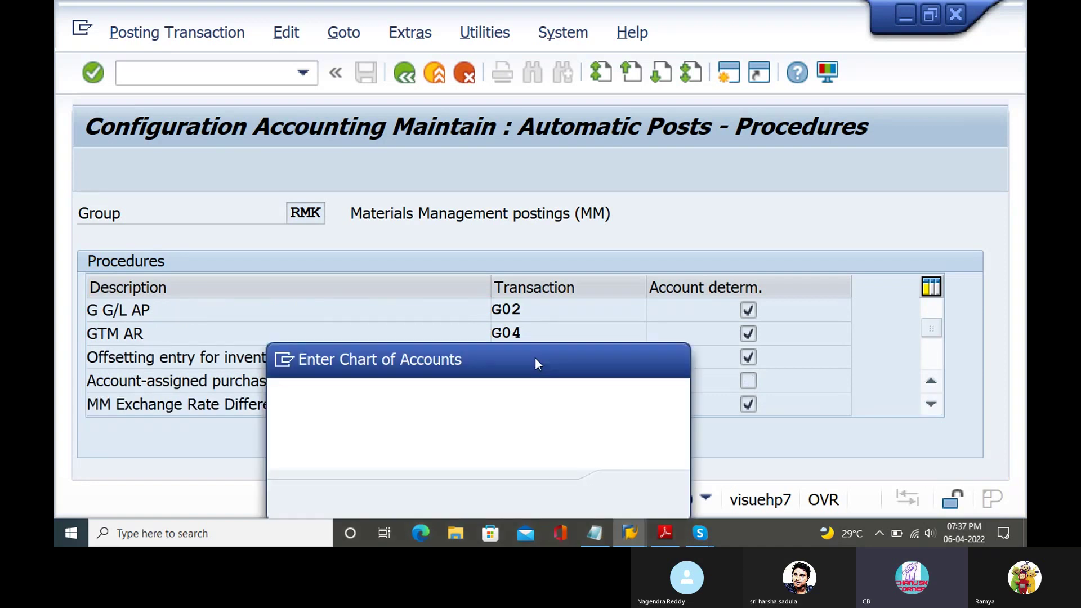
{"action": "key", "text": "Return"}
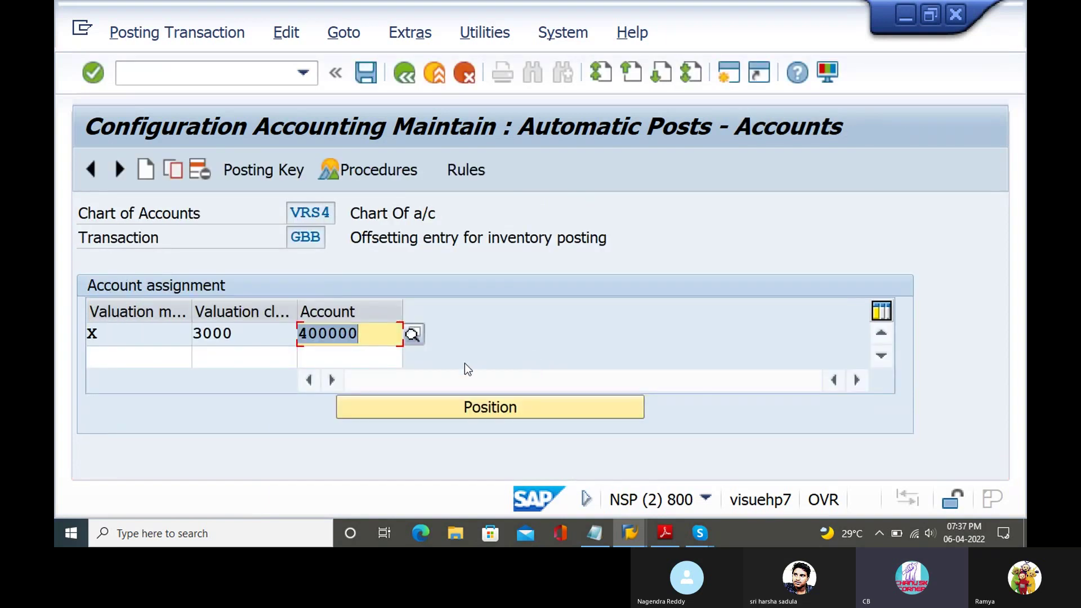
Step: Add an assignment with valuation modifier X, valuation class 7920 and account 400000, and save it to the customizing request
{"action": "left_click", "coordinate": [105, 357]}
{"action": "type", "text": "x"}
{"action": "key", "text": "Tab"}
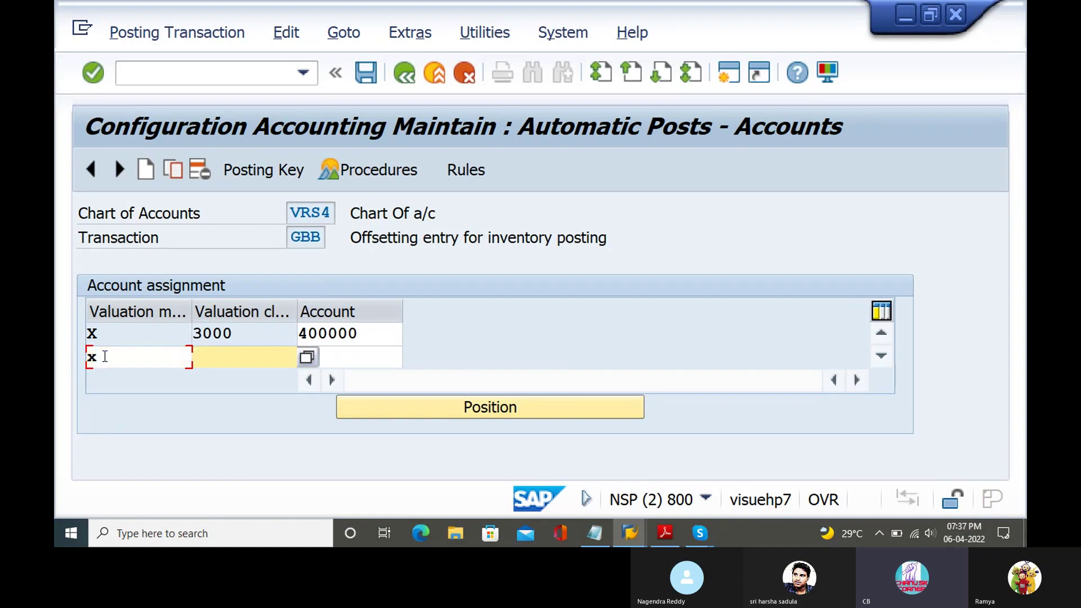
{"action": "type", "text": "7920"}
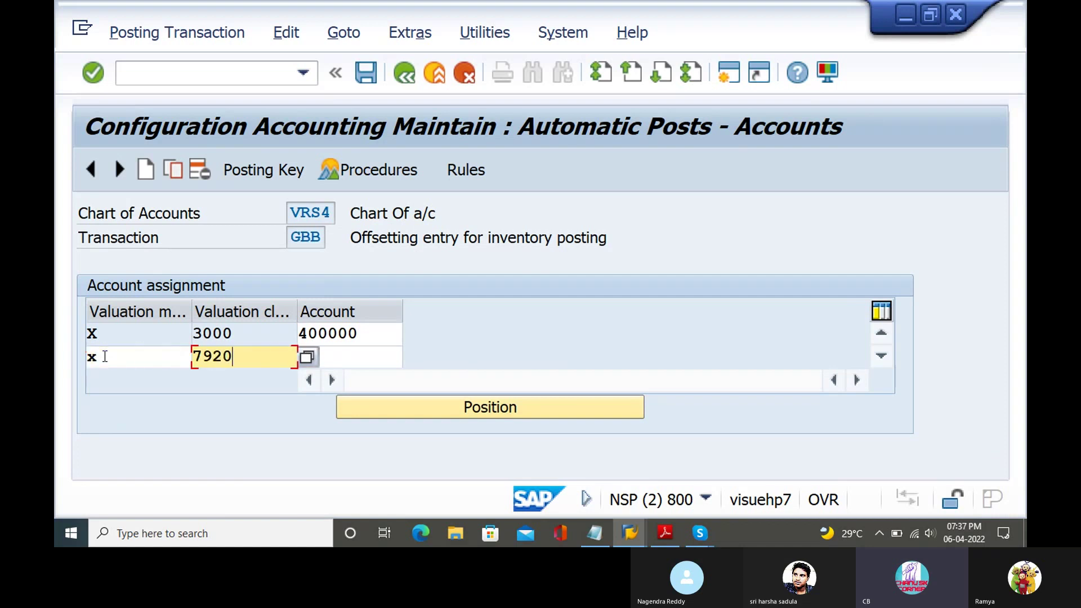
{"action": "key", "text": "Tab"}
{"action": "type", "text": "4"}
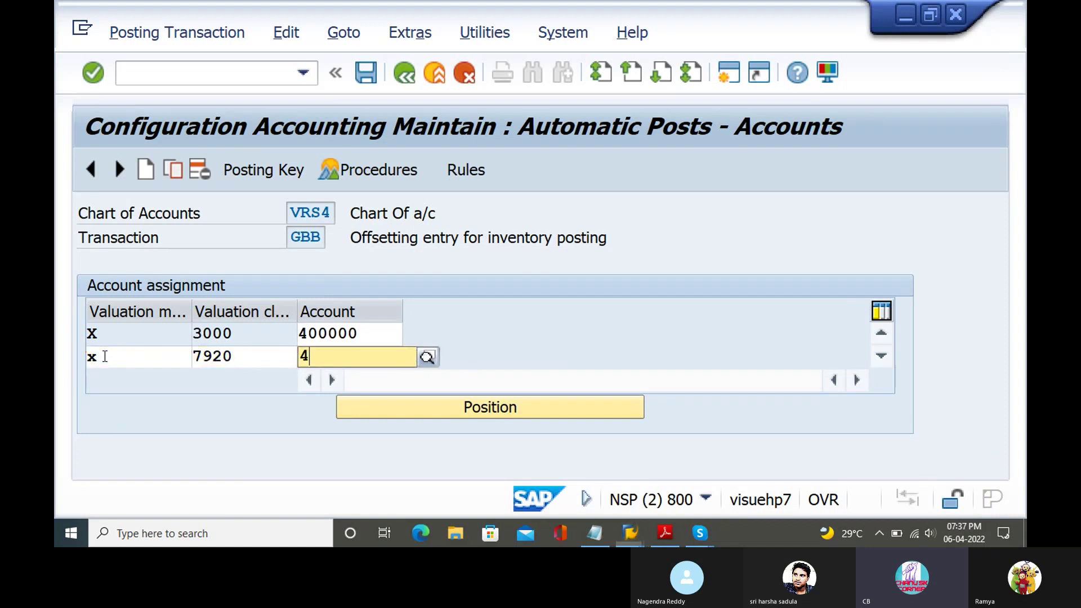
{"action": "type", "text": "00000"}
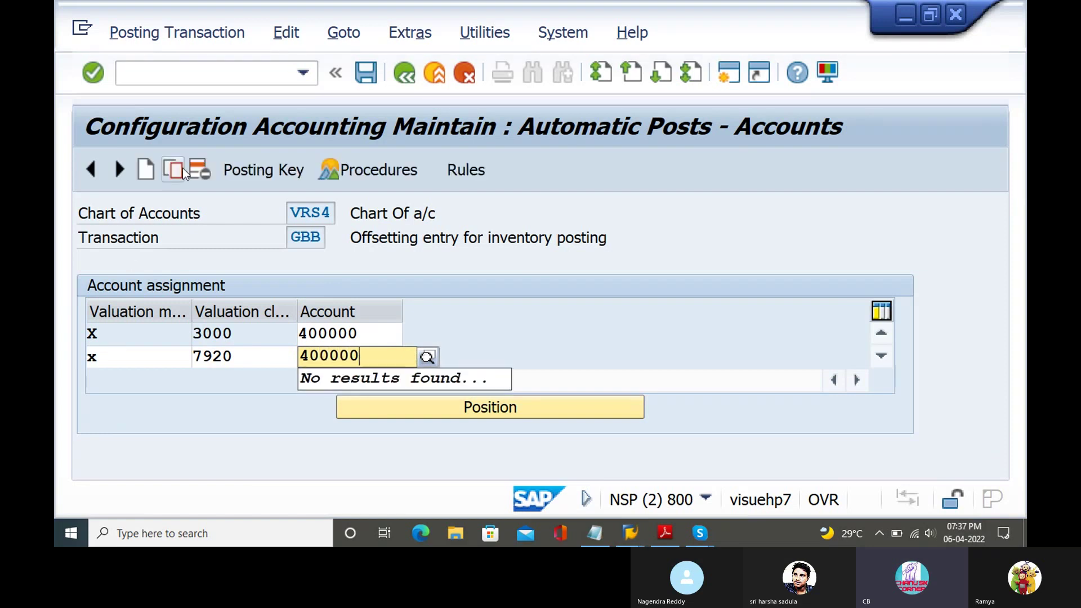
{"action": "left_click", "coordinate": [368, 74]}
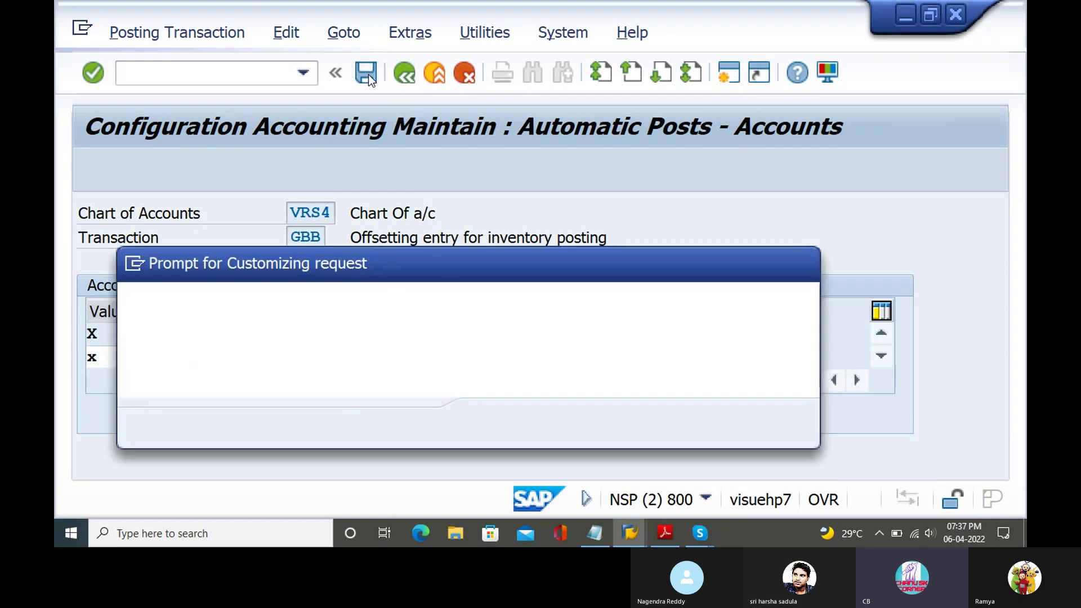
{"action": "key", "text": "Return"}
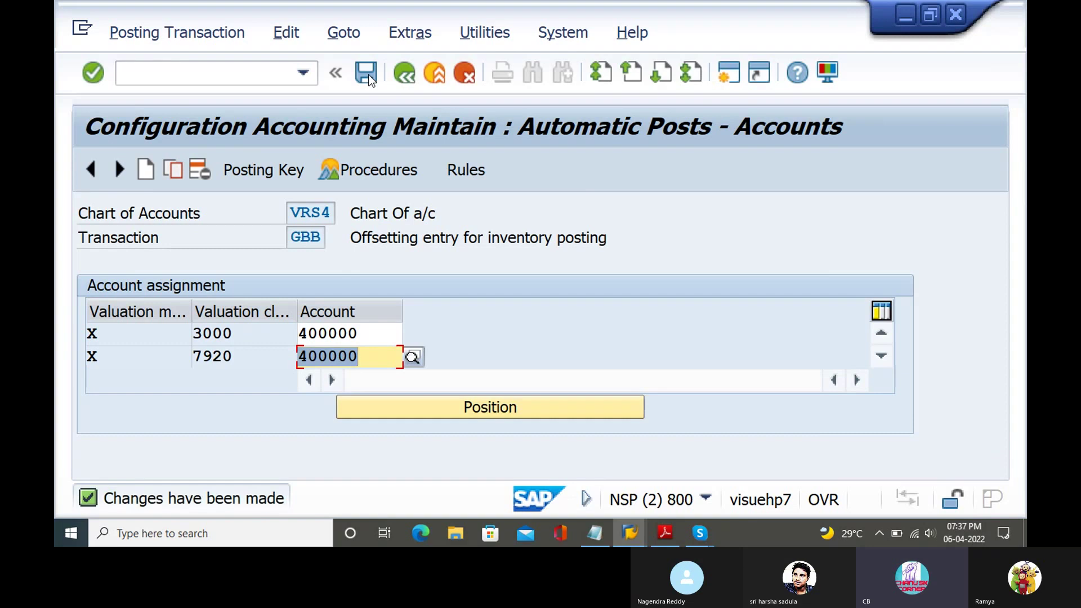
Step: Close the account determination error explanation, return to the goods receipt item for material 111112 and check the item again
{"action": "key", "text": "alt+Tab"}
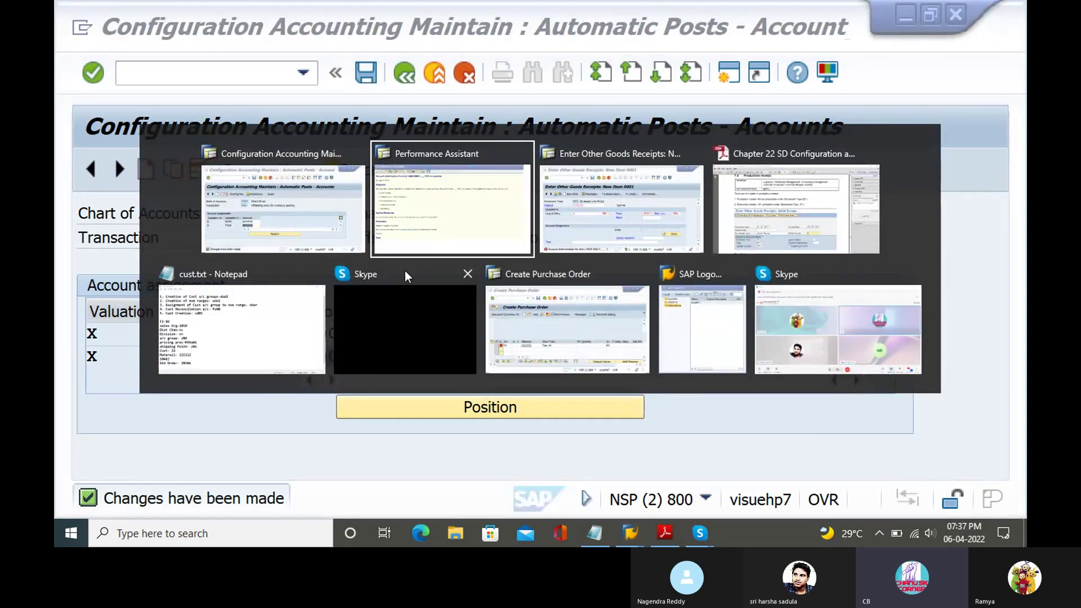
{"action": "left_click", "coordinate": [290, 237]}
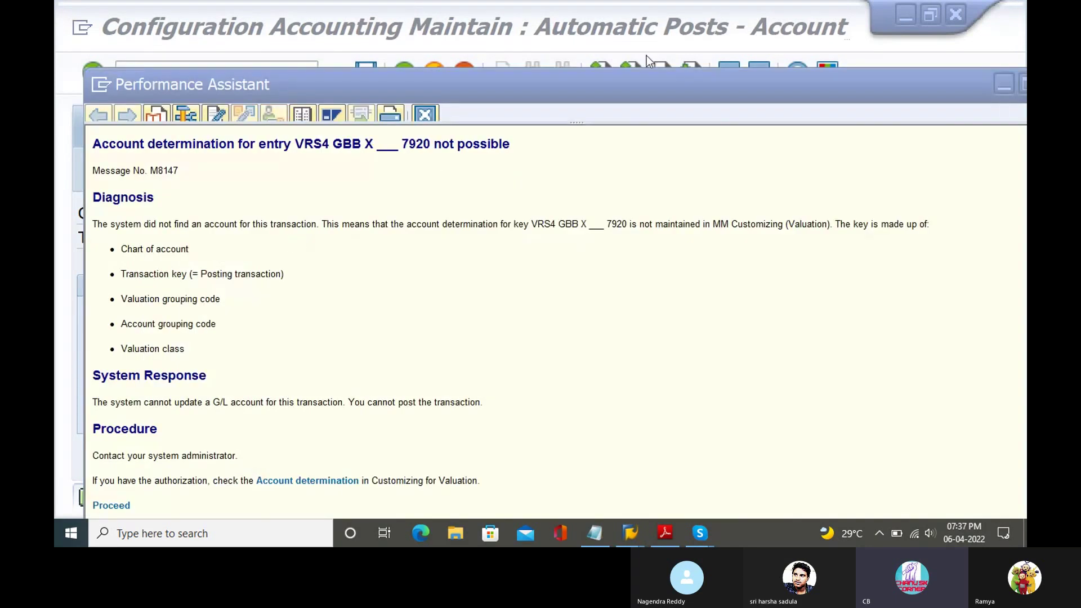
{"action": "left_click", "coordinate": [427, 114]}
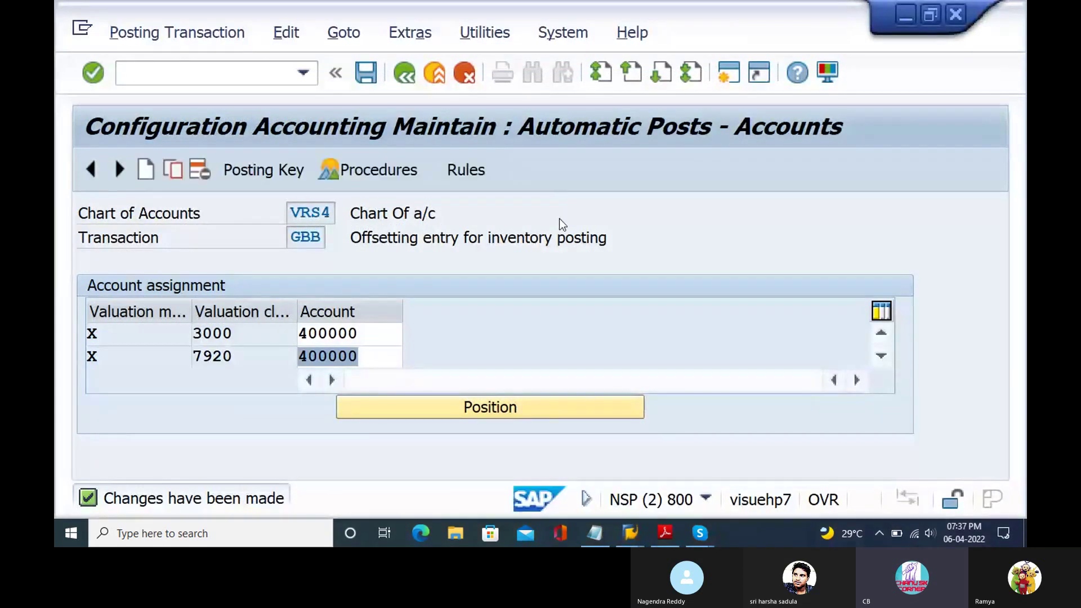
{"action": "key", "text": "ctrl+s"}
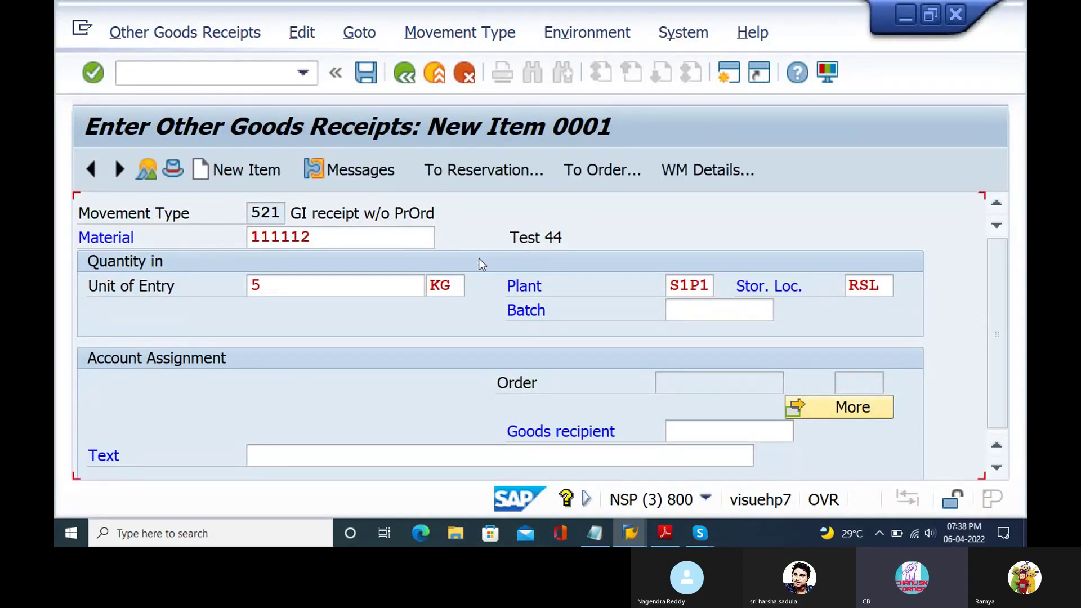
{"action": "key", "text": "Return"}
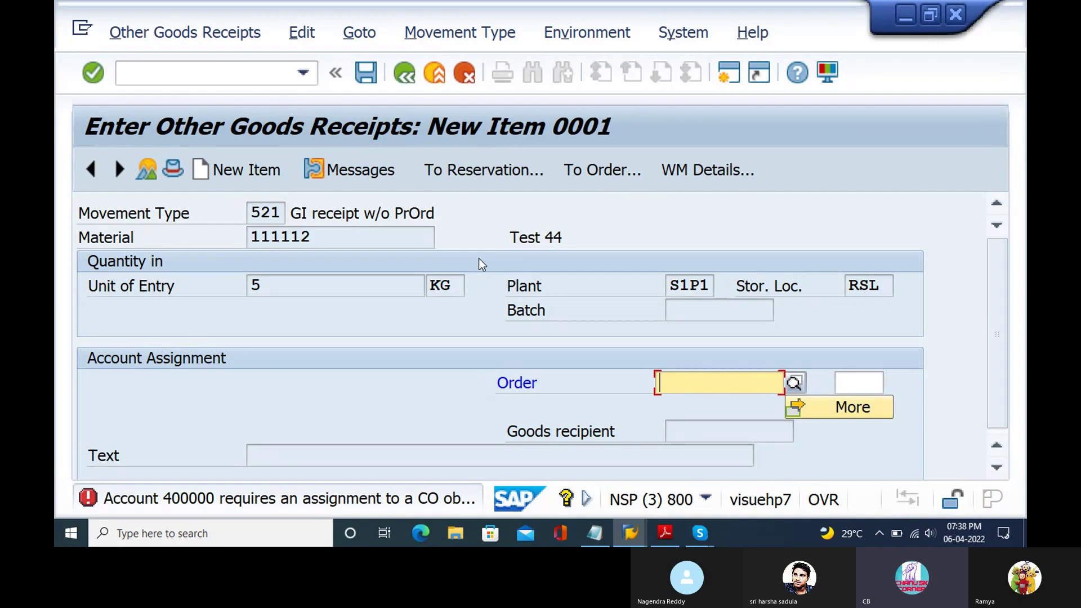
Step: Read the detailed explanation of the CO object assignment error for account 400000 and close it
{"action": "left_click", "coordinate": [272, 498]}
{"action": "double_click", "coordinate": [273, 499]}
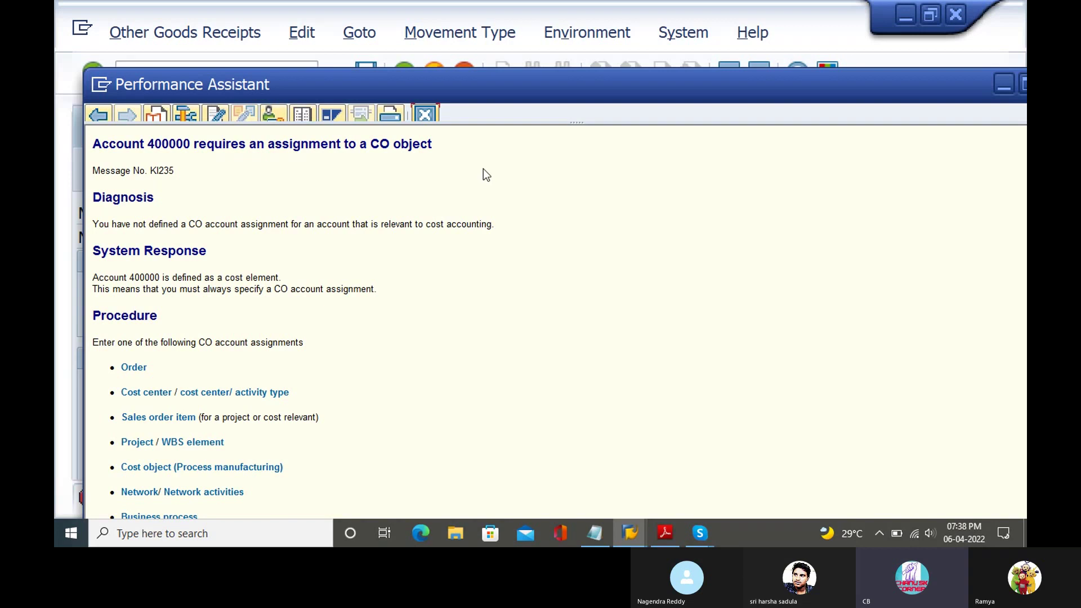
{"action": "left_click", "coordinate": [430, 114]}
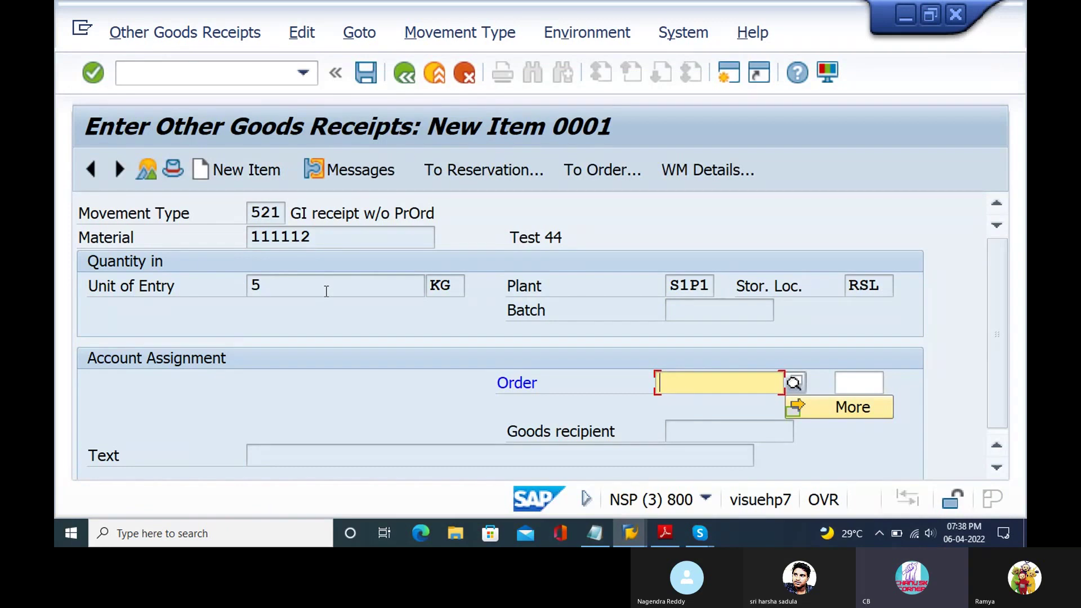
Step: Start transaction FS00 in the account configuration session and display G/L account 400000, RW Consumption, under Raw material consumption
{"action": "key", "text": "alt+Tab"}
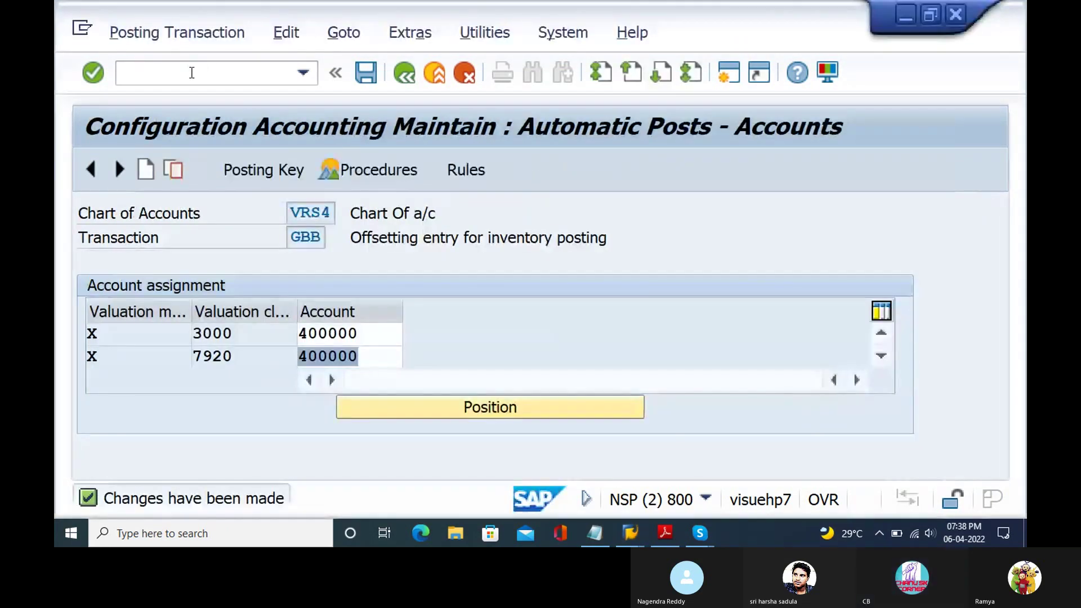
{"action": "left_click", "coordinate": [192, 72]}
{"action": "type", "text": "/nfs00"}
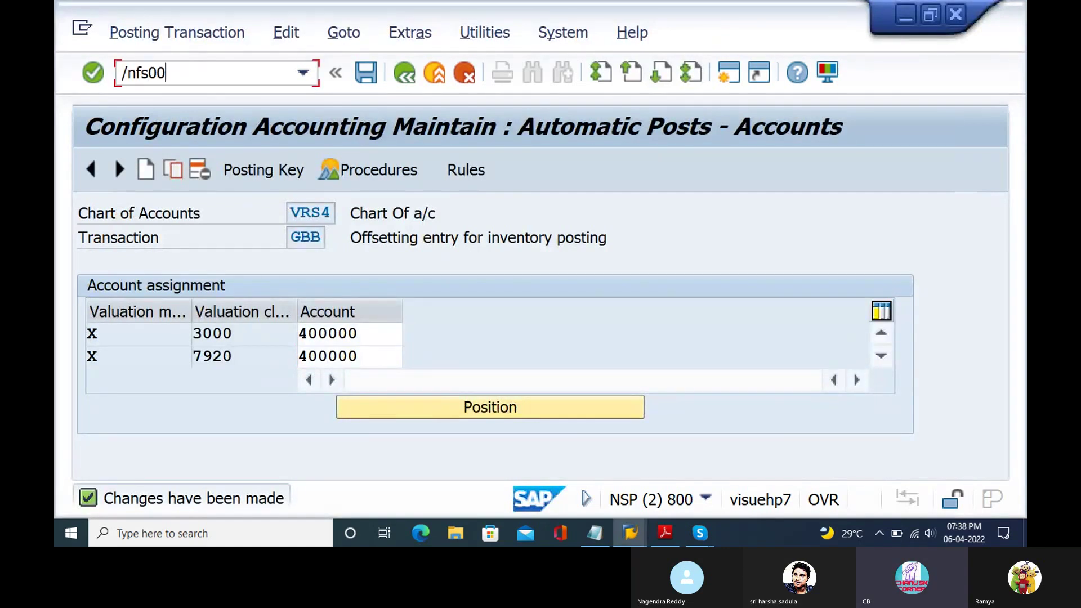
{"action": "key", "text": "Return"}
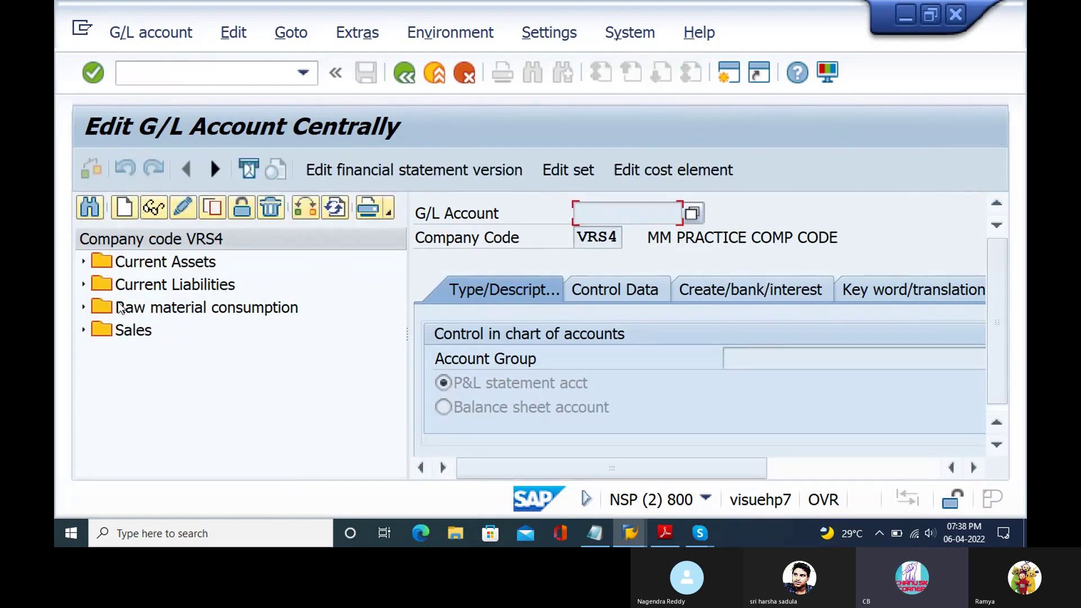
{"action": "left_click", "coordinate": [83, 306]}
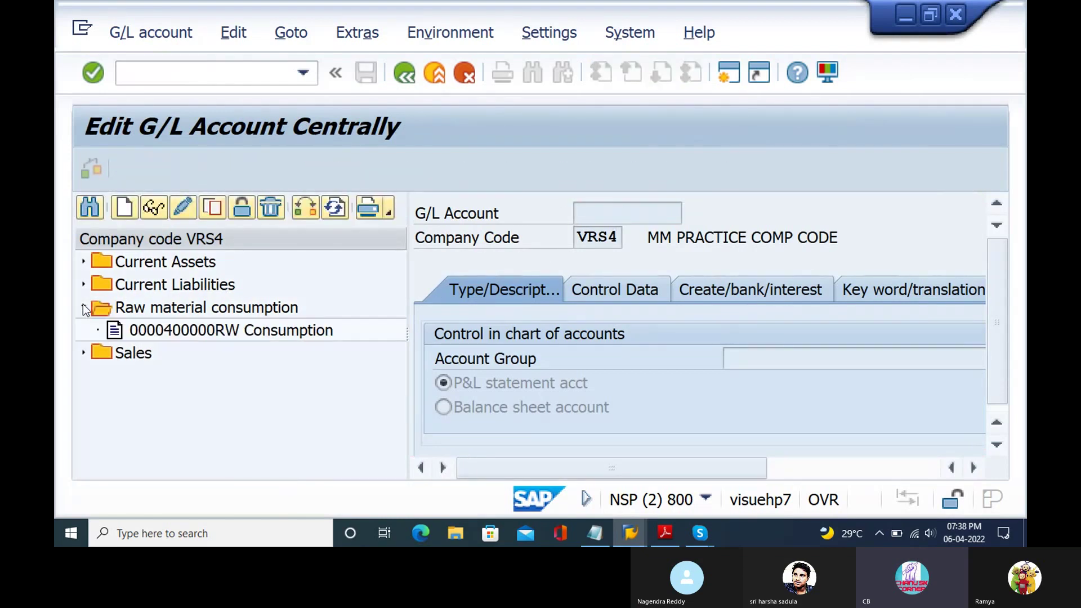
{"action": "double_click", "coordinate": [204, 334]}
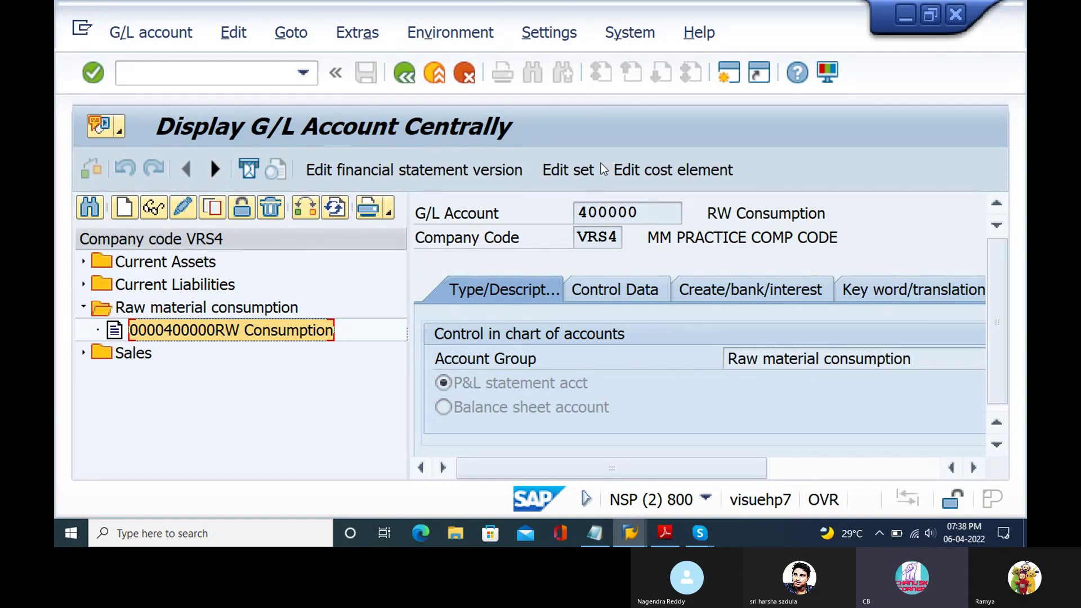
Step: Set cost center 2000 as the default account assignment of cost element 400000 and save the cost element
{"action": "left_click", "coordinate": [663, 176]}
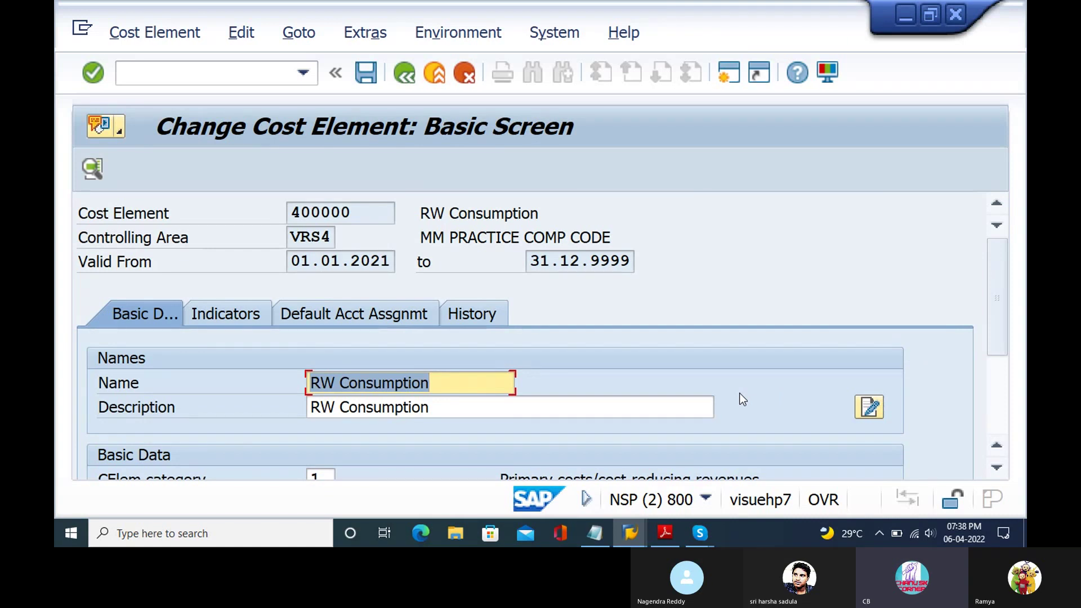
{"action": "left_click", "coordinate": [356, 319]}
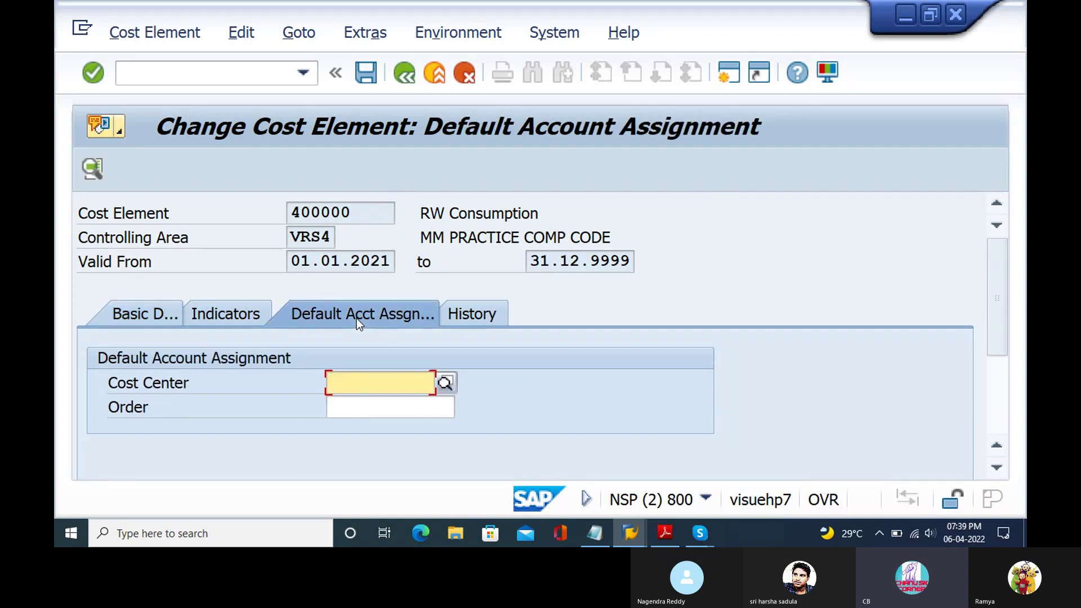
{"action": "left_click", "coordinate": [446, 383]}
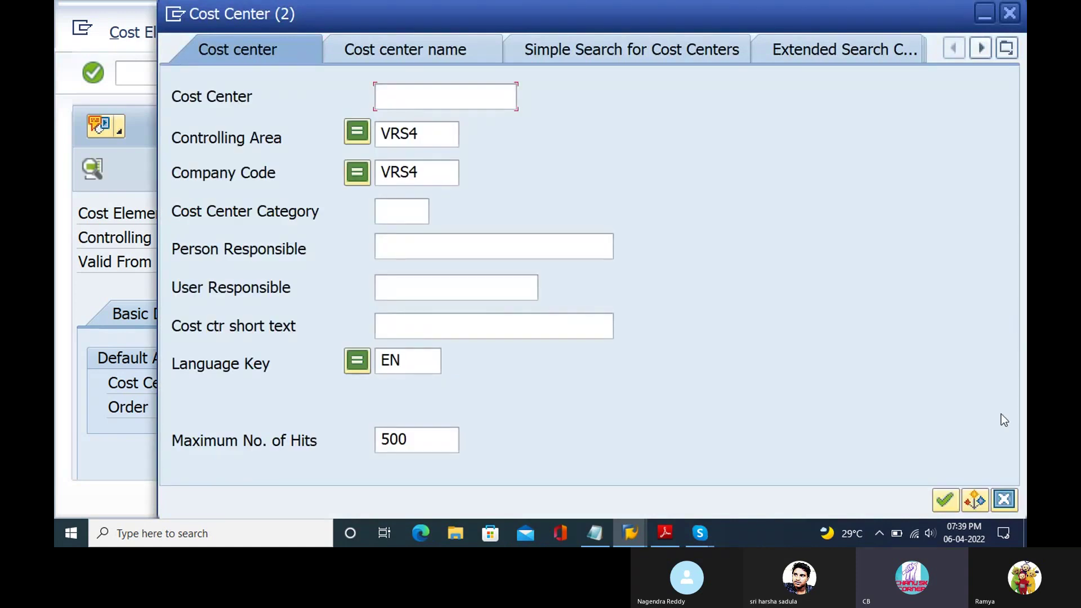
{"action": "left_click", "coordinate": [943, 499]}
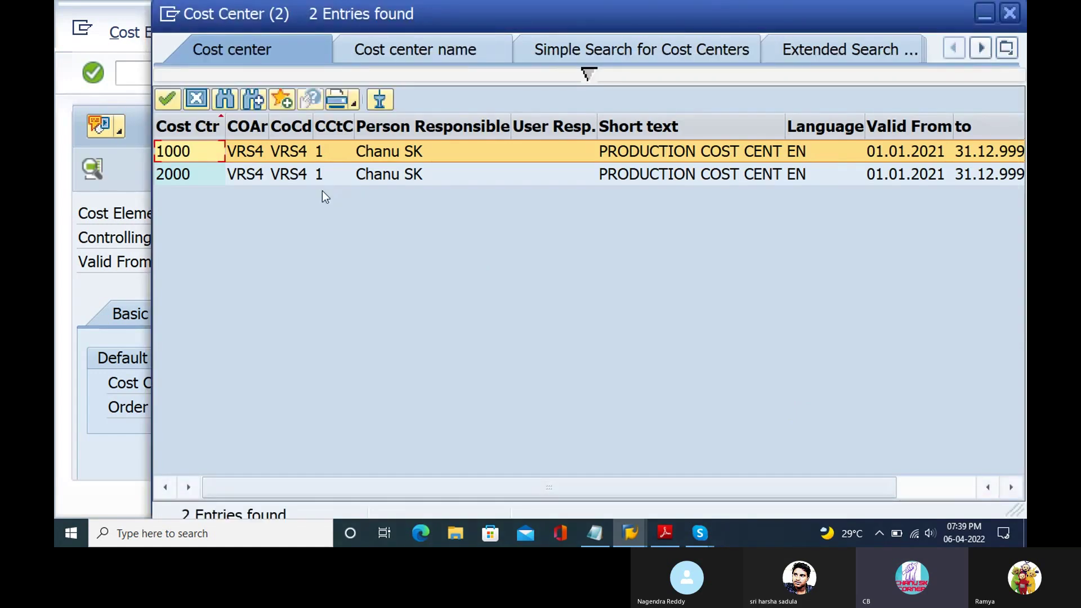
{"action": "double_click", "coordinate": [298, 175]}
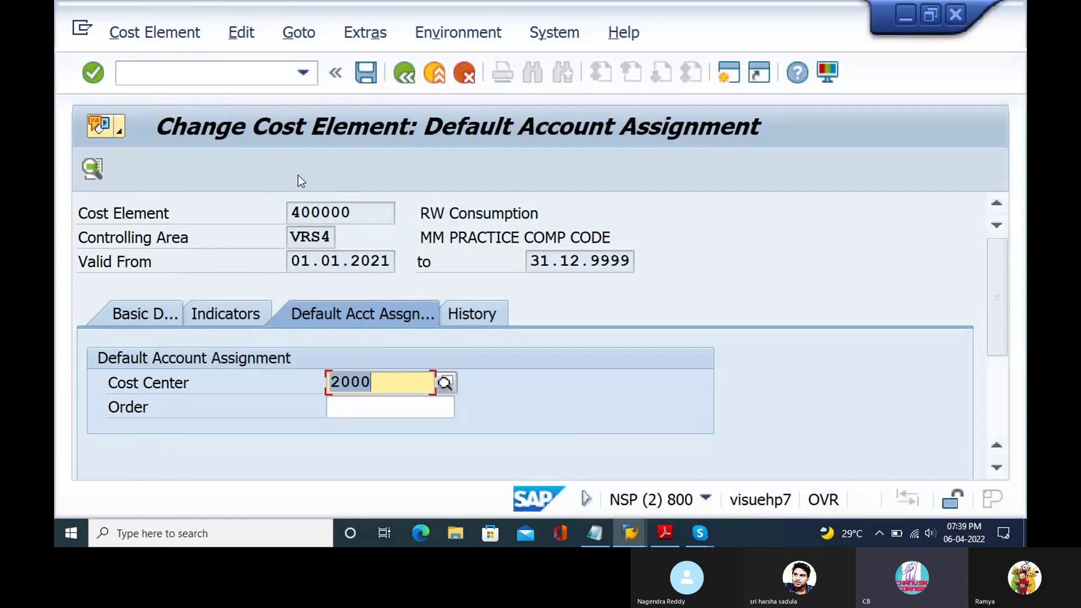
{"action": "left_click", "coordinate": [363, 79]}
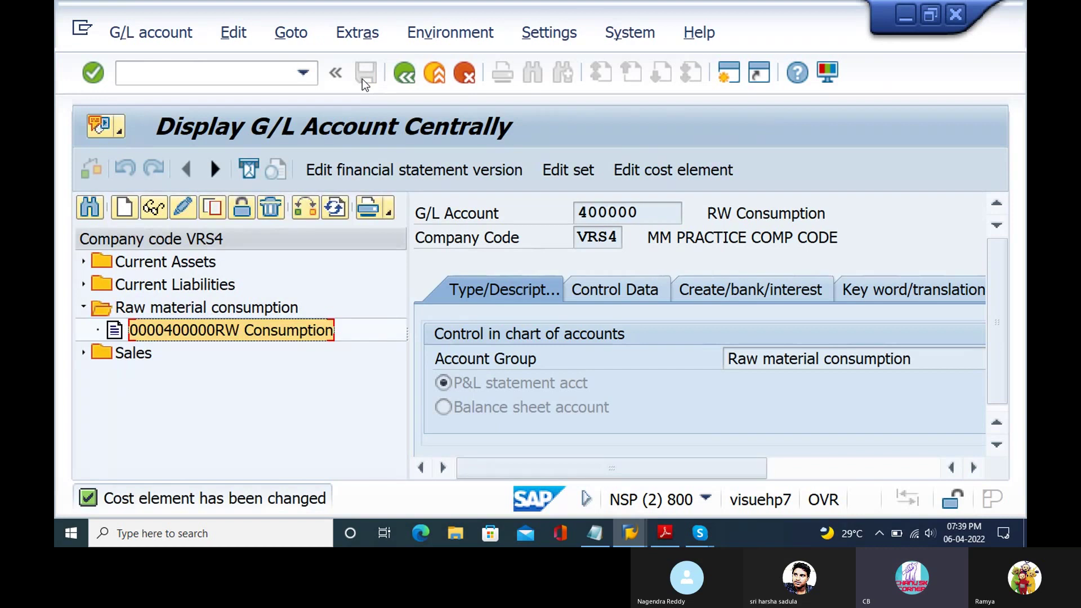
Step: Return to the goods receipt item with movement type 521 and check it again with the changed cost element
{"action": "key", "text": "alt+Tab"}
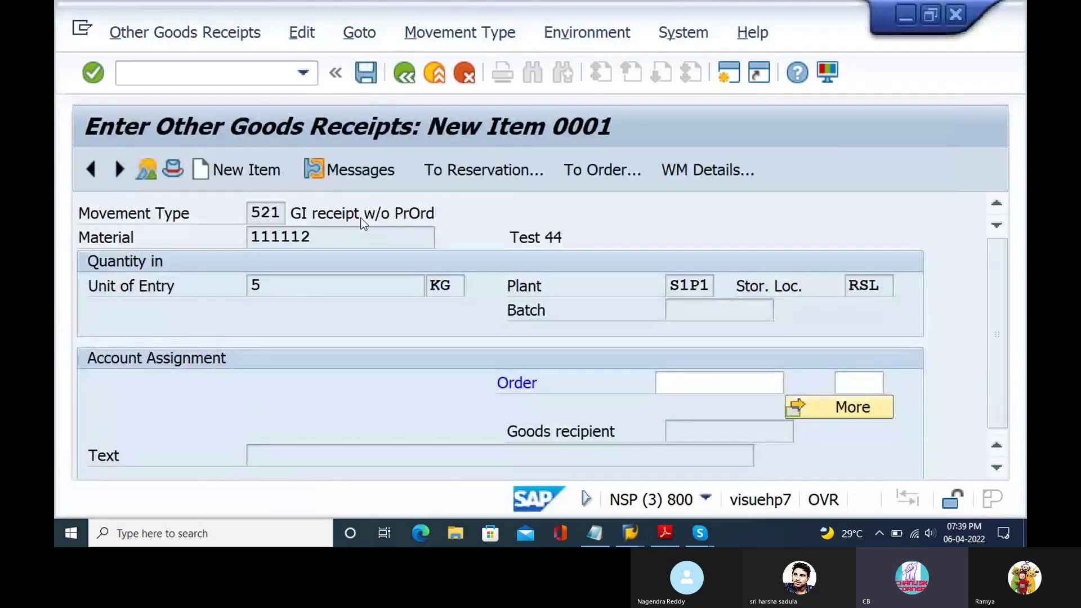
{"action": "key", "text": "Return"}
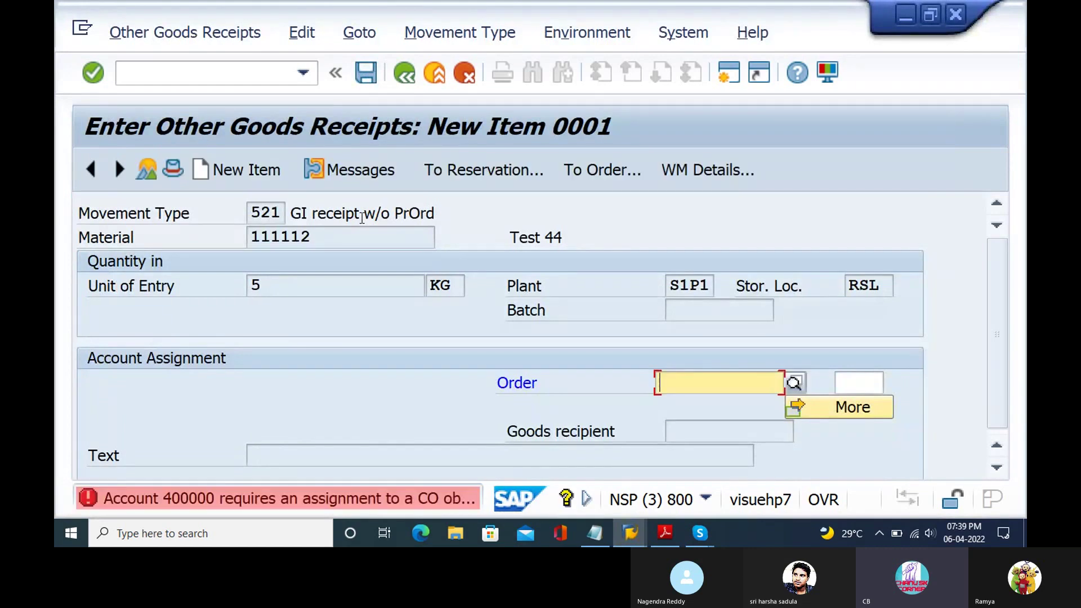
{"action": "left_click", "coordinate": [193, 76]}
{"action": "type", "text": "/nm"}
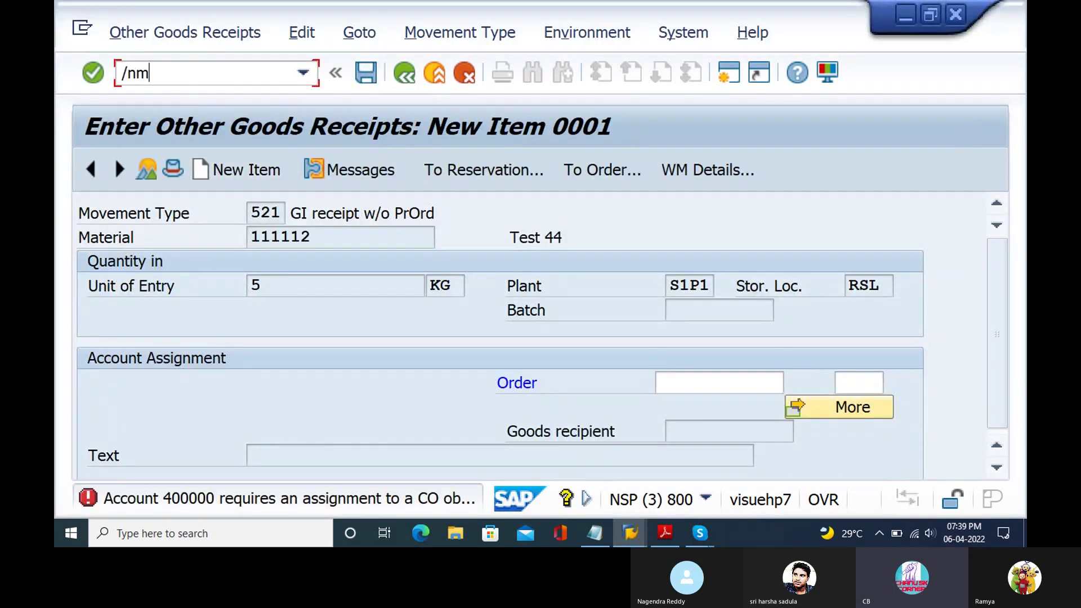
{"action": "type", "text": "igo"}
{"action": "key", "text": "BackSpace"}
{"action": "key", "text": "BackSpace"}
{"action": "key", "text": "BackSpace"}
{"action": "type", "text": "b"}
{"action": "key", "text": "BackSpace"}
{"action": "key", "text": "BackSpace"}
{"action": "key", "text": "BackSpace"}
{"action": "key", "text": "BackSpace"}
Step: Look up the standard order number in the cust.txt notes and enter it as the order in the item's account assignment
{"action": "left_click", "coordinate": [686, 384]}
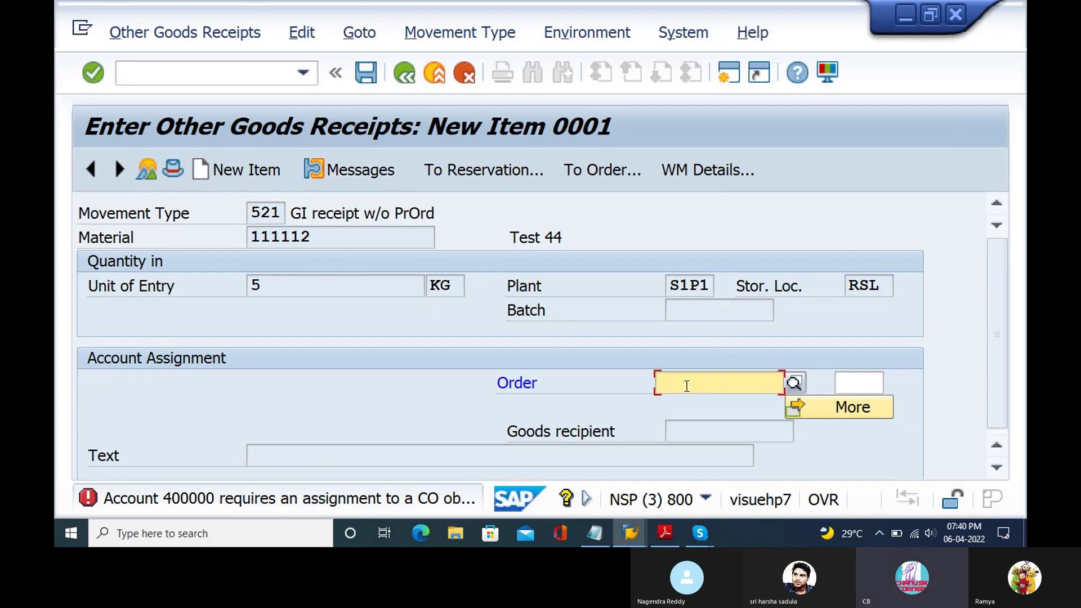
{"action": "type", "text": "10"}
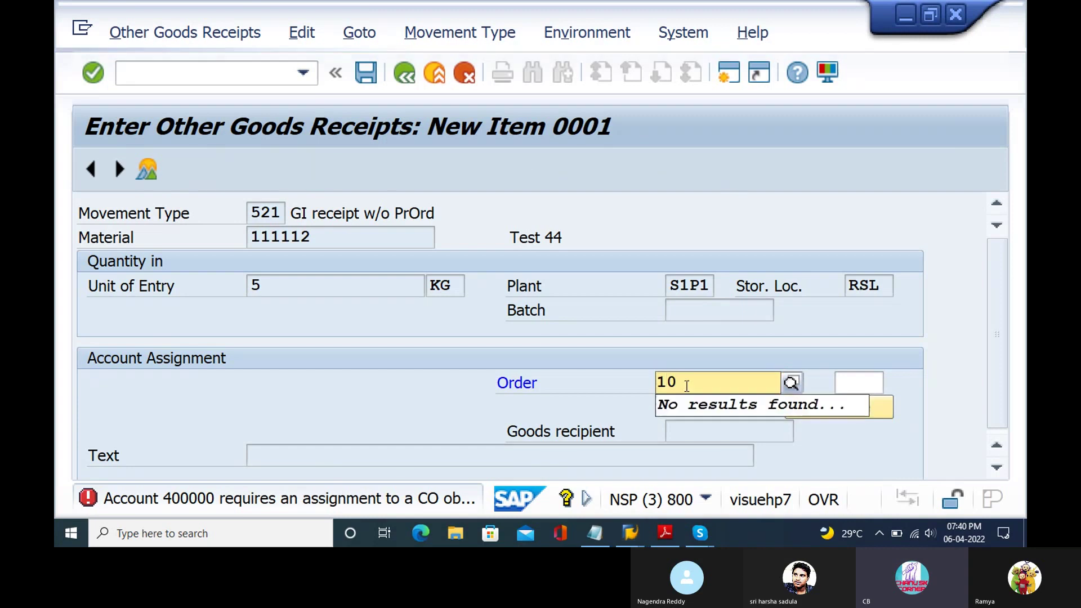
{"action": "key", "text": "alt+Tab"}
{"action": "key", "text": "Tab"}
{"action": "key", "text": "Tab"}
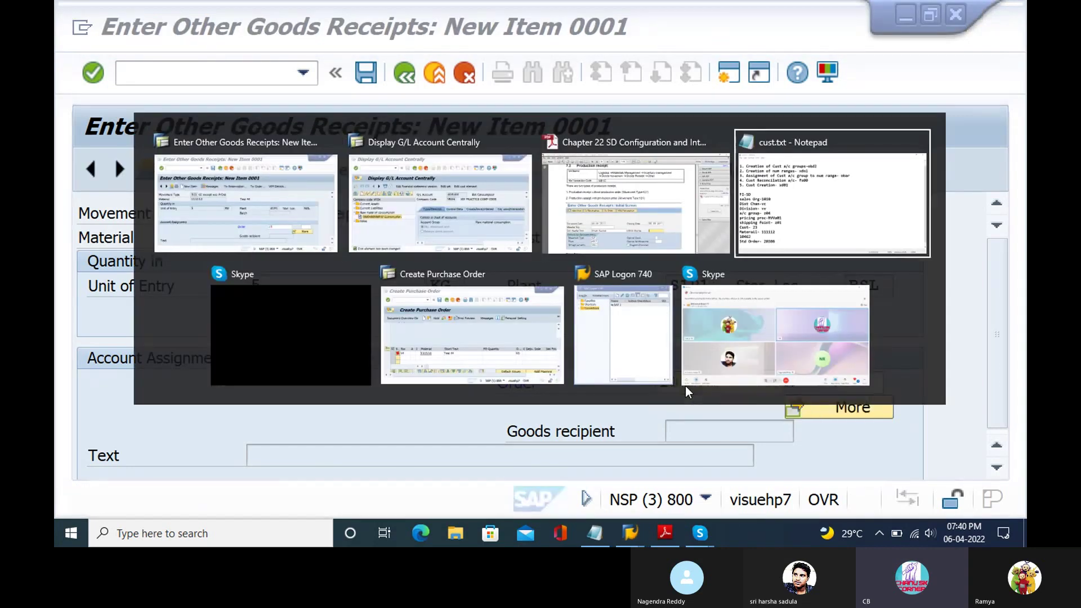
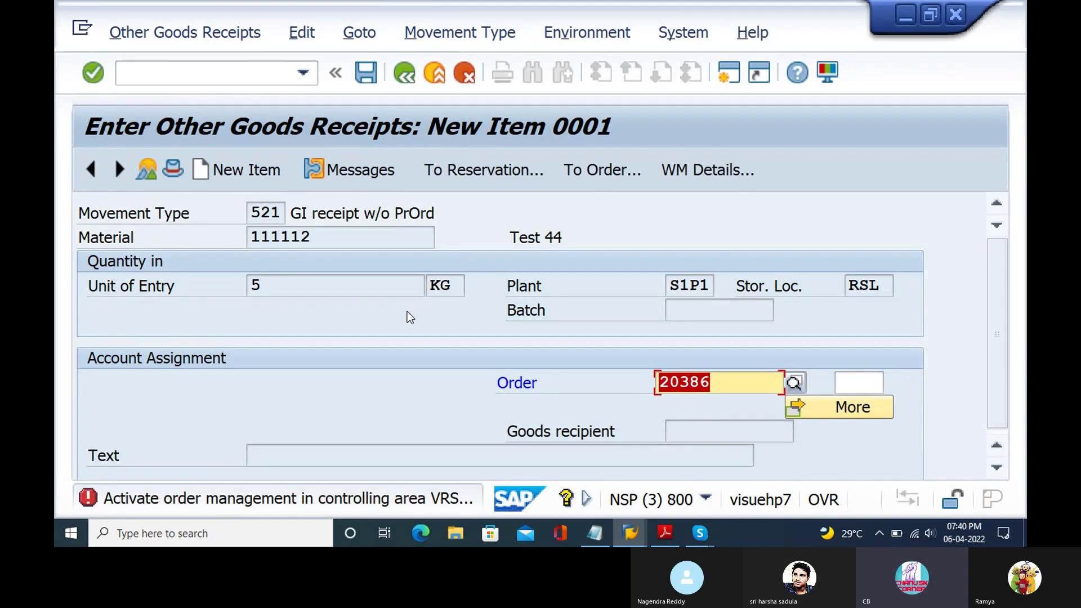
Step: Read the detailed explanation of the order management error for controlling area VRS4 and close it
{"action": "double_click", "coordinate": [356, 505]}
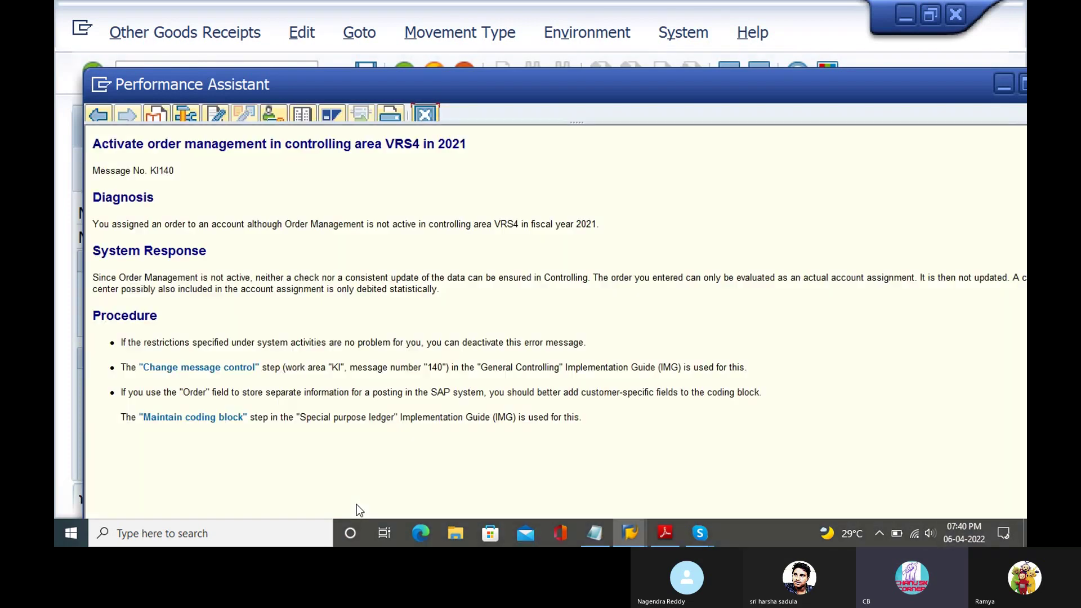
{"action": "left_click", "coordinate": [427, 115]}
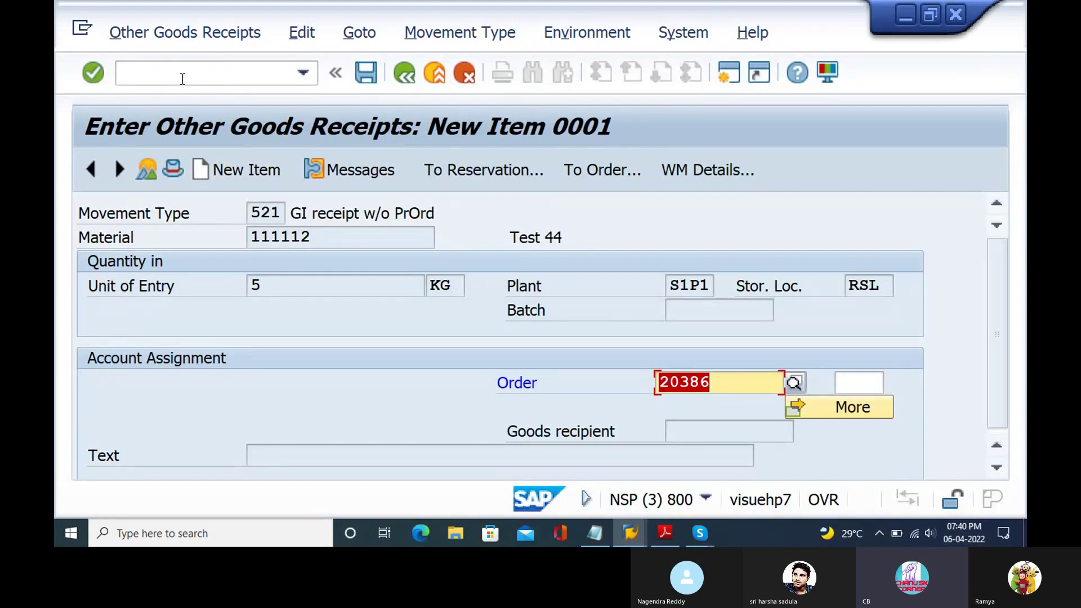
Step: Switch to the G/L account session and start transaction OKKP for maintaining controlling areas
{"action": "key", "text": "alt+Tab"}
{"action": "key", "text": "Tab"}
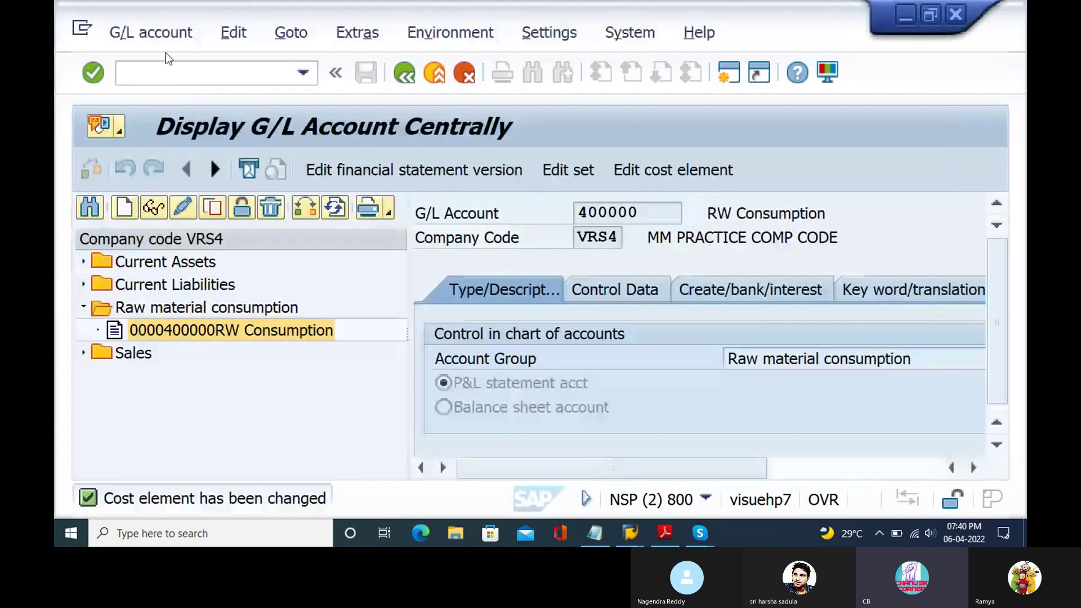
{"action": "left_click", "coordinate": [174, 72]}
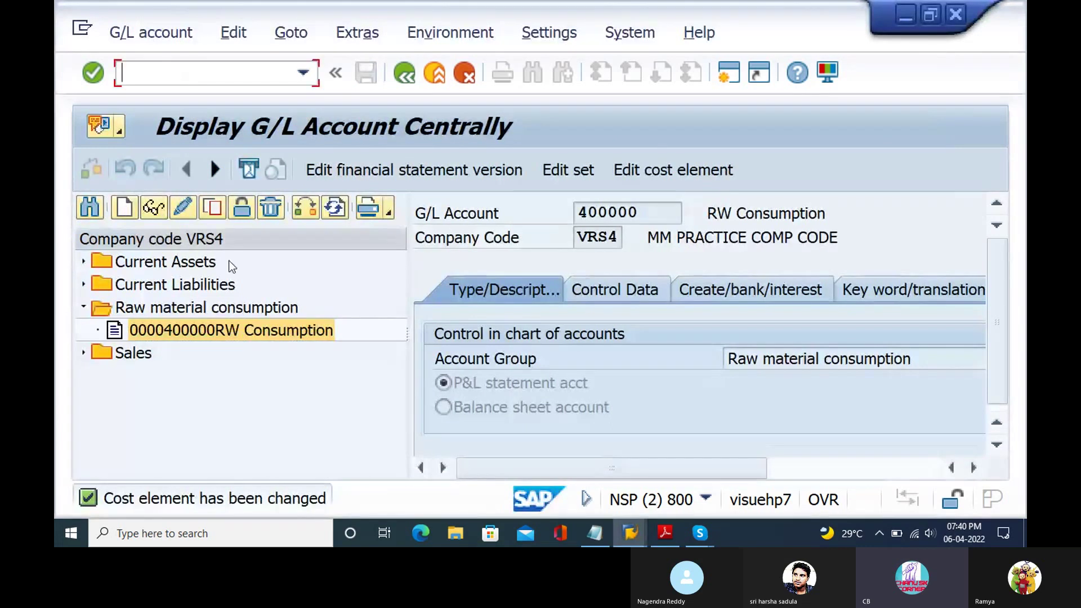
{"action": "key", "text": "Return"}
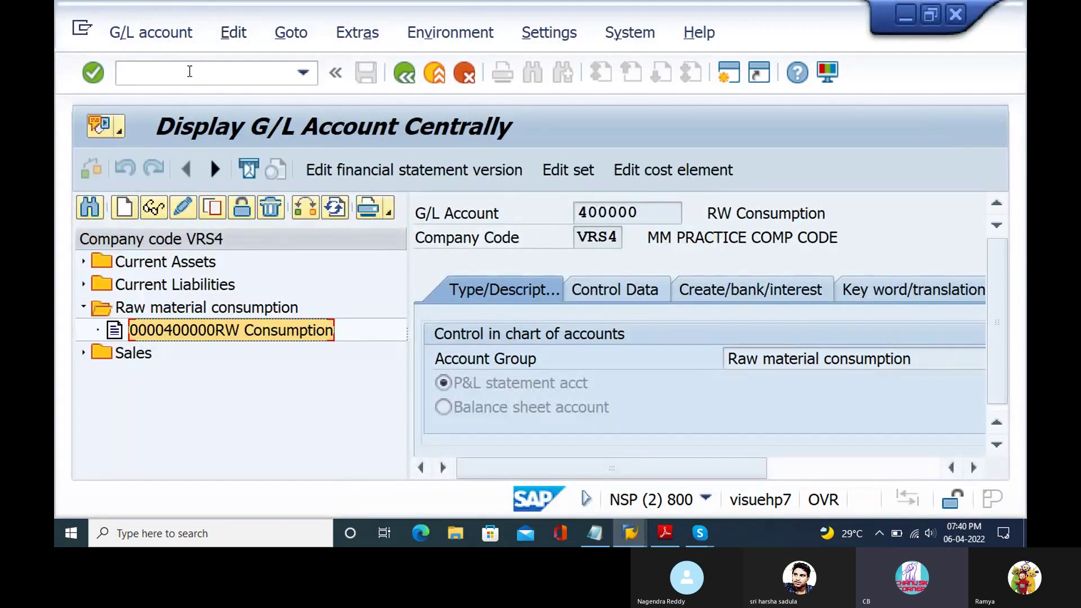
{"action": "left_click", "coordinate": [185, 73]}
{"action": "type", "text": "/nokkp"}
{"action": "key", "text": "Return"}
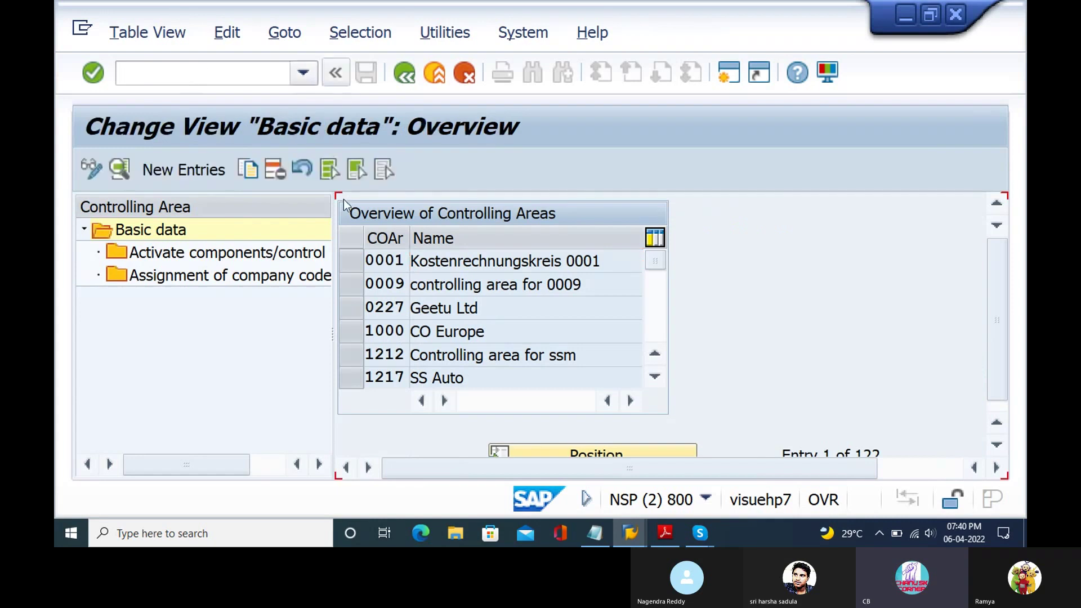
{"action": "left_click", "coordinate": [346, 259]}
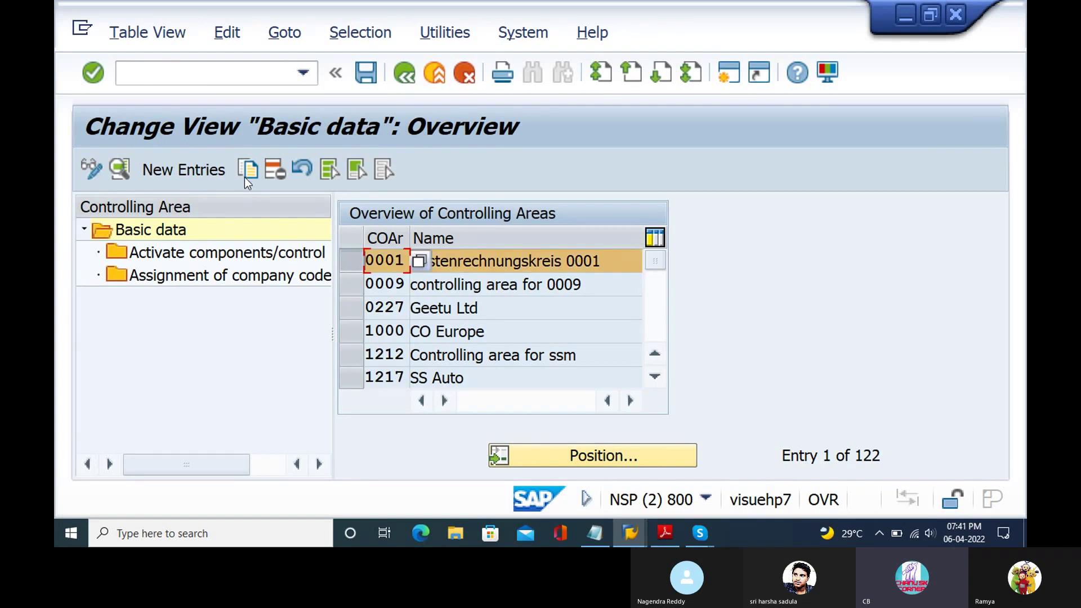
{"action": "left_click", "coordinate": [561, 463]}
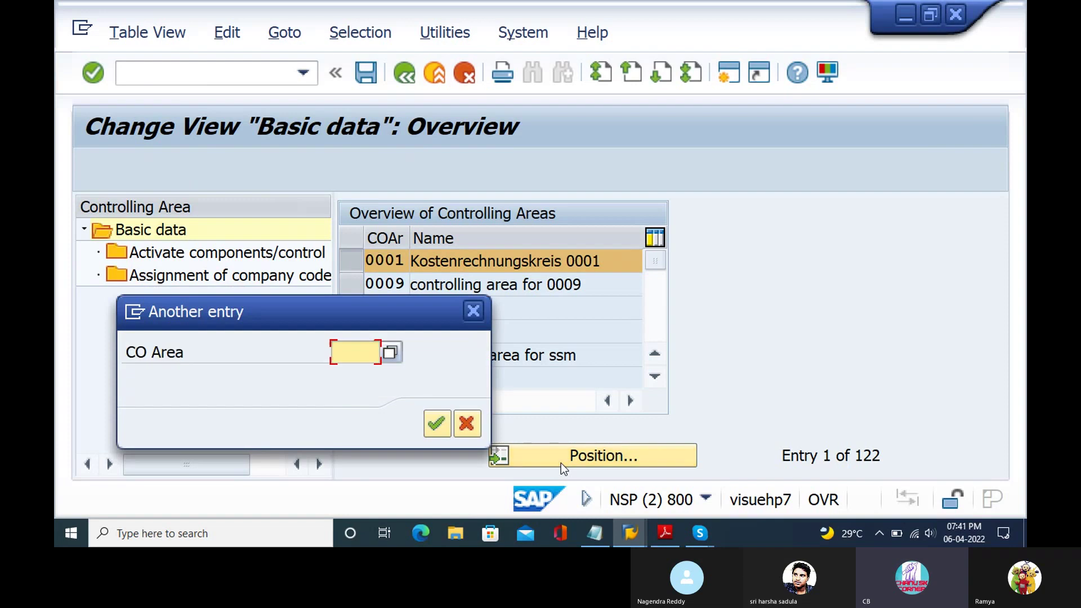
{"action": "type", "text": "v"}
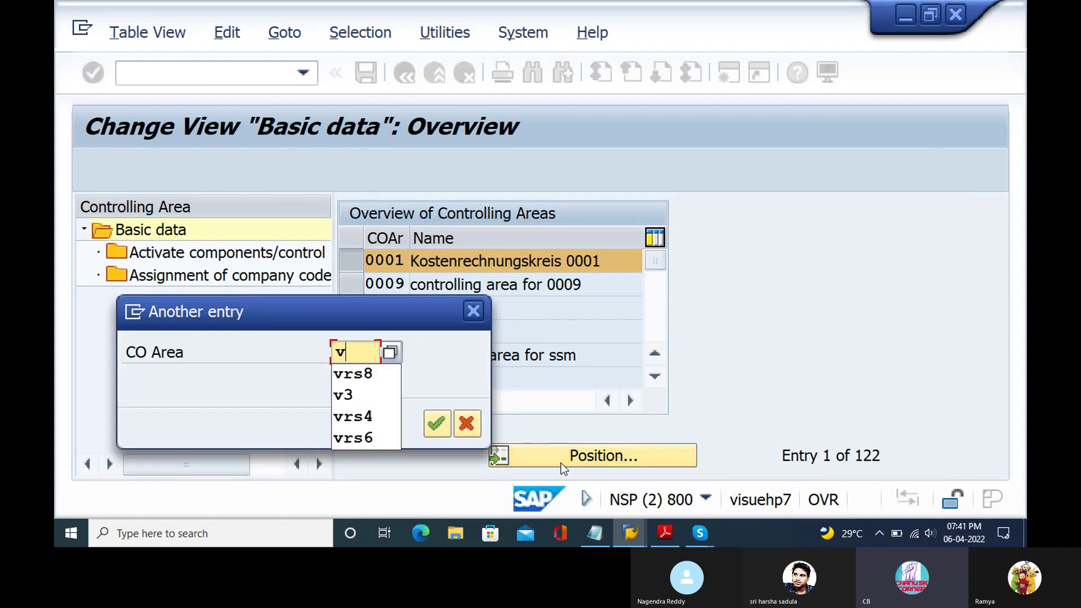
{"action": "key", "text": "Down"}
{"action": "key", "text": "Down"}
{"action": "key", "text": "Down"}
{"action": "key", "text": "Return"}
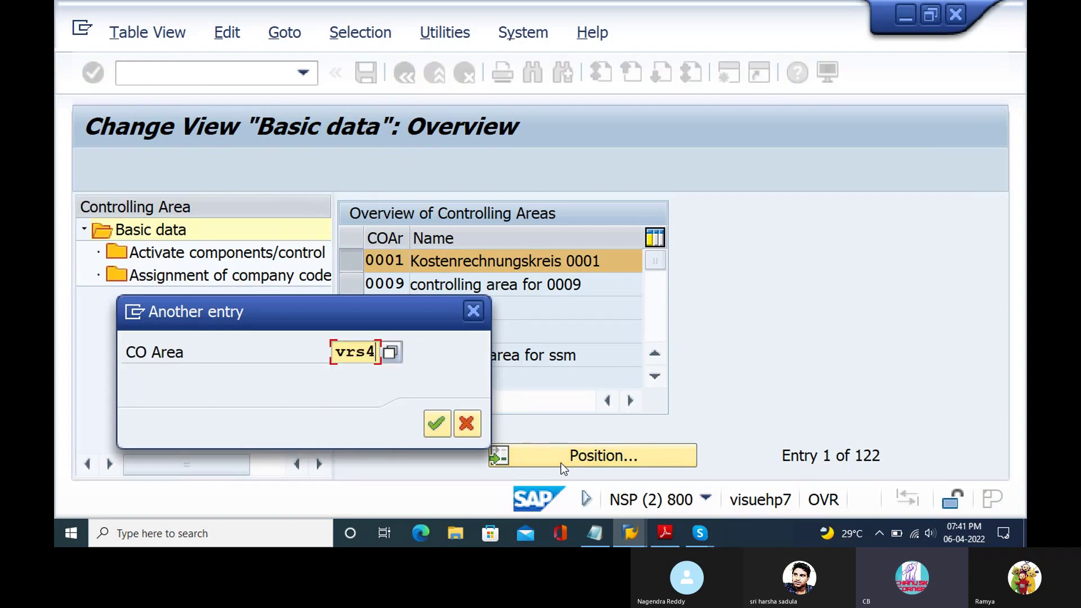
{"action": "key", "text": "Return"}
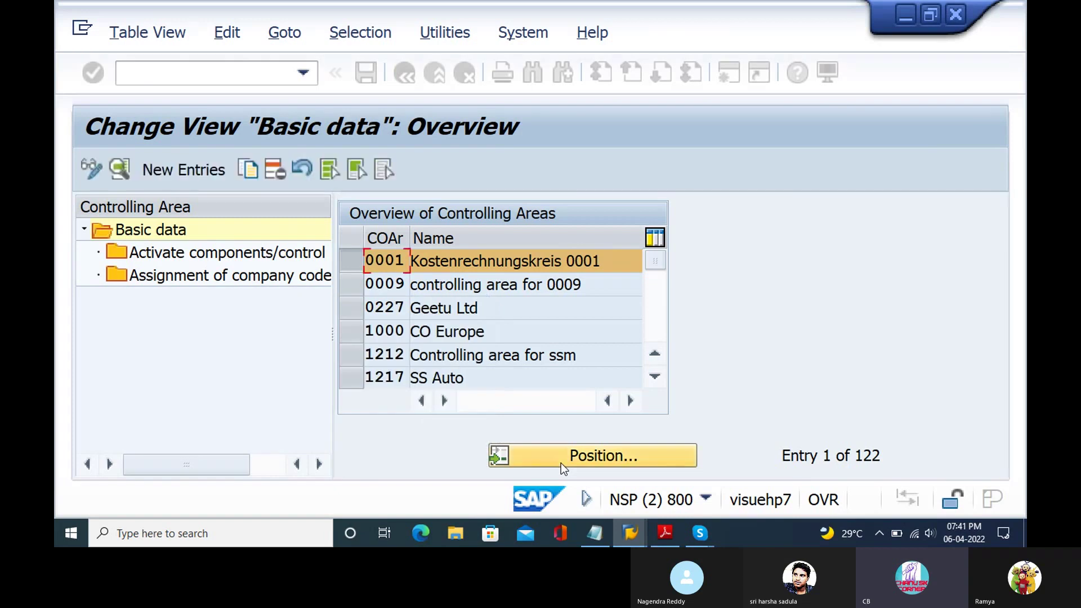
{"action": "left_click", "coordinate": [346, 263]}
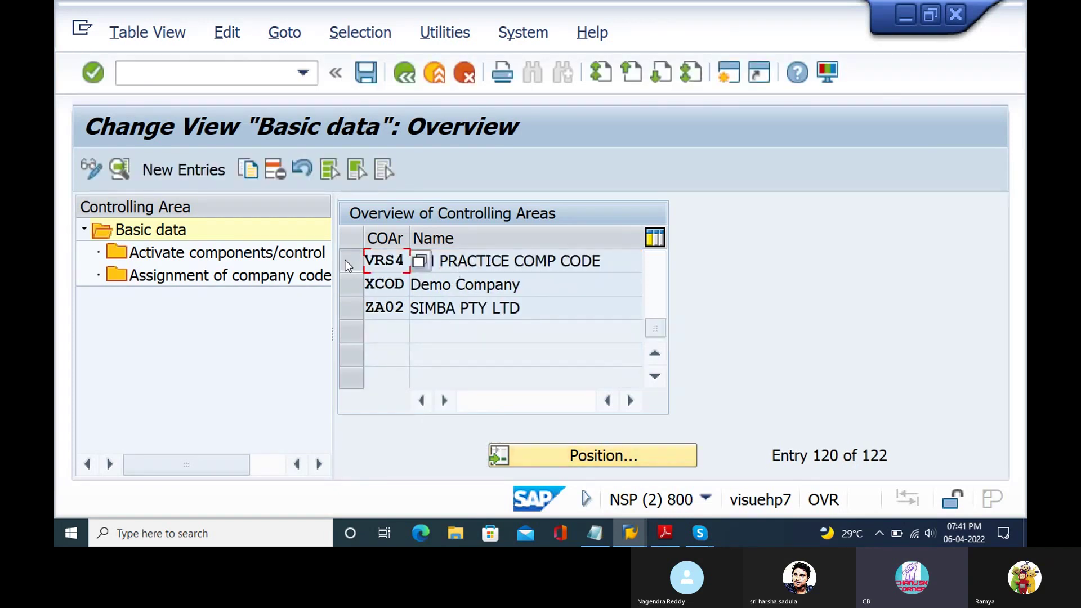
{"action": "left_click", "coordinate": [273, 251]}
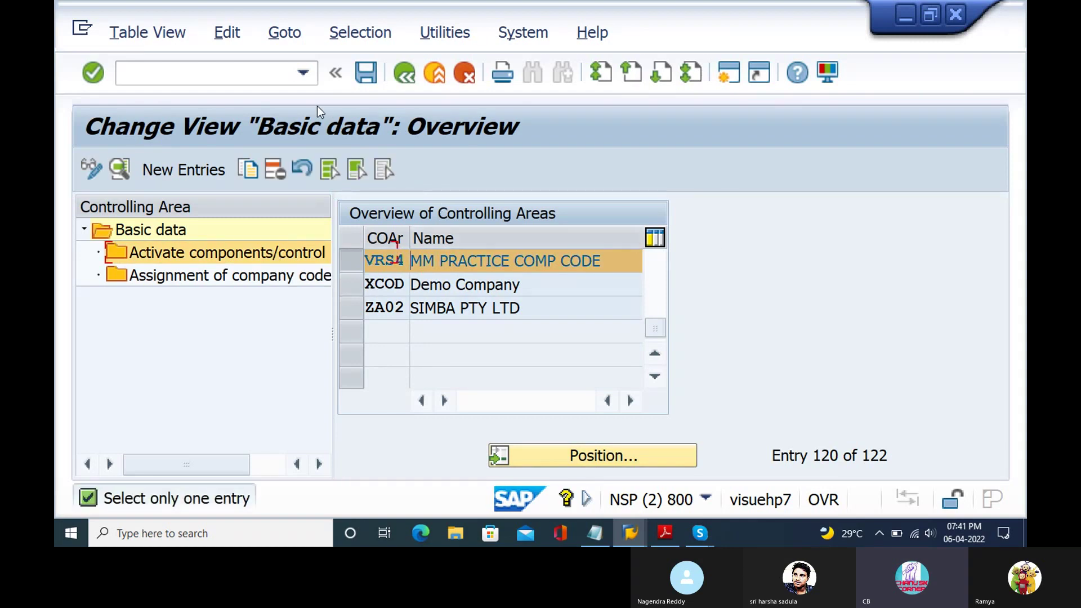
Step: Restart transaction OKKP, position to controlling area VRS4 and open its Activate components/control indicators details
{"action": "left_click", "coordinate": [226, 70]}
{"action": "type", "text": "/nokkp"}
{"action": "key", "text": "Return"}
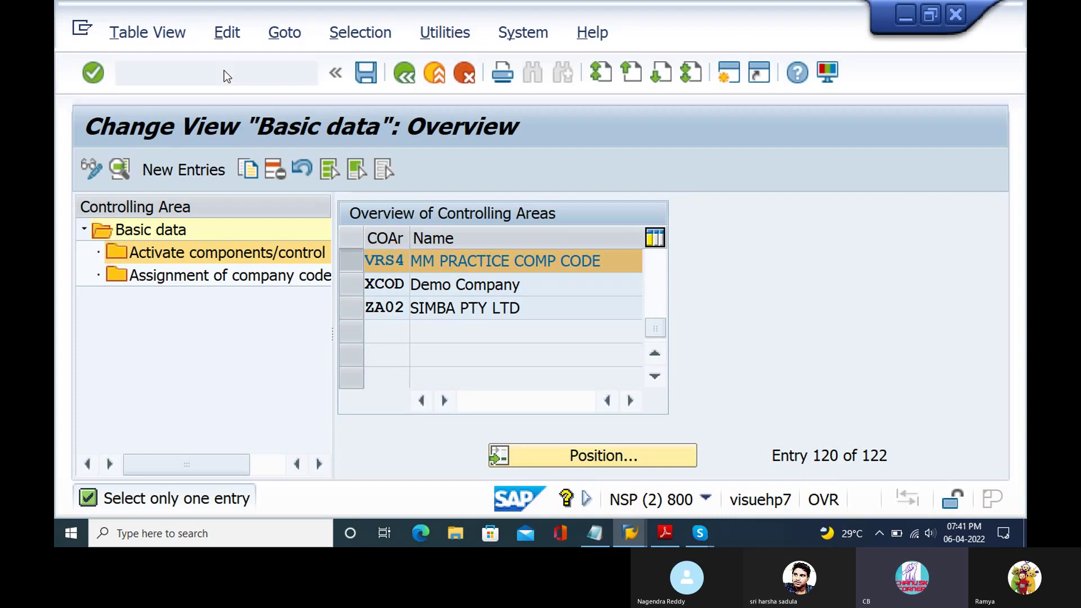
{"action": "left_click", "coordinate": [584, 457]}
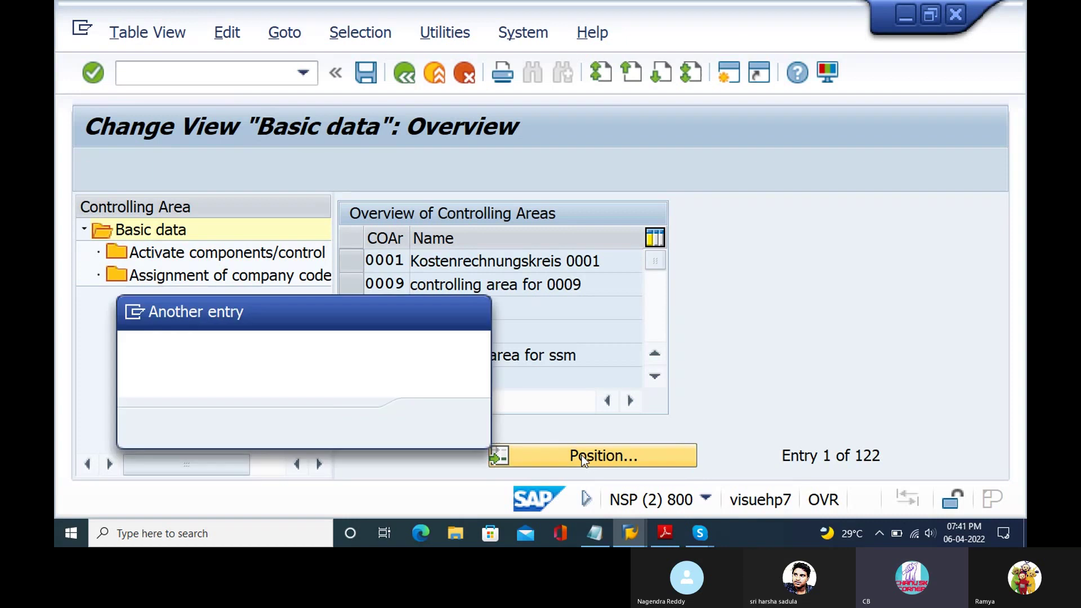
{"action": "type", "text": "vrs4"}
{"action": "key", "text": "Return"}
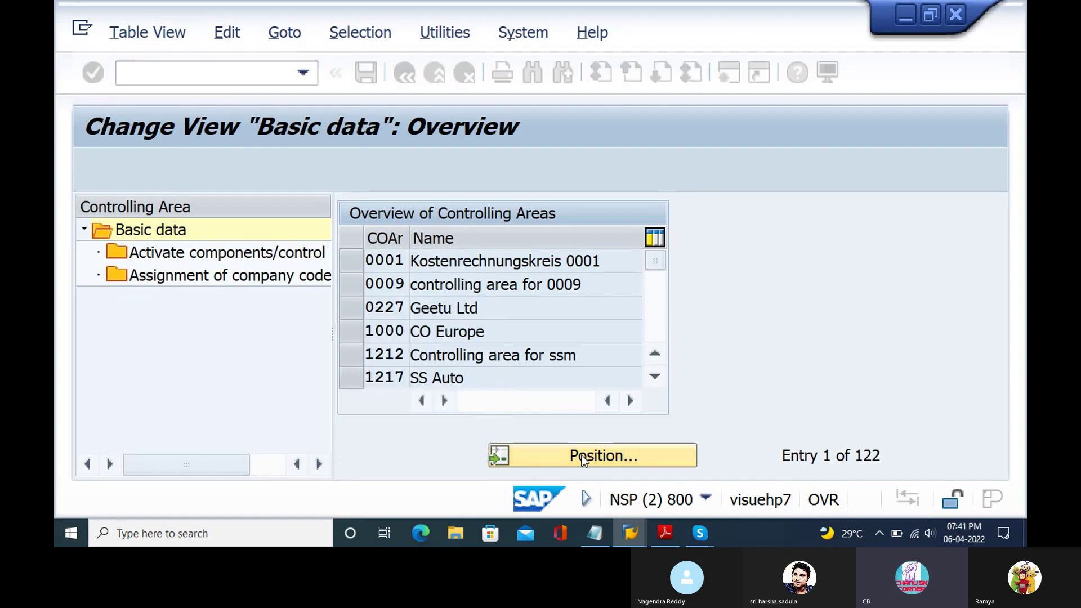
{"action": "left_click", "coordinate": [354, 262]}
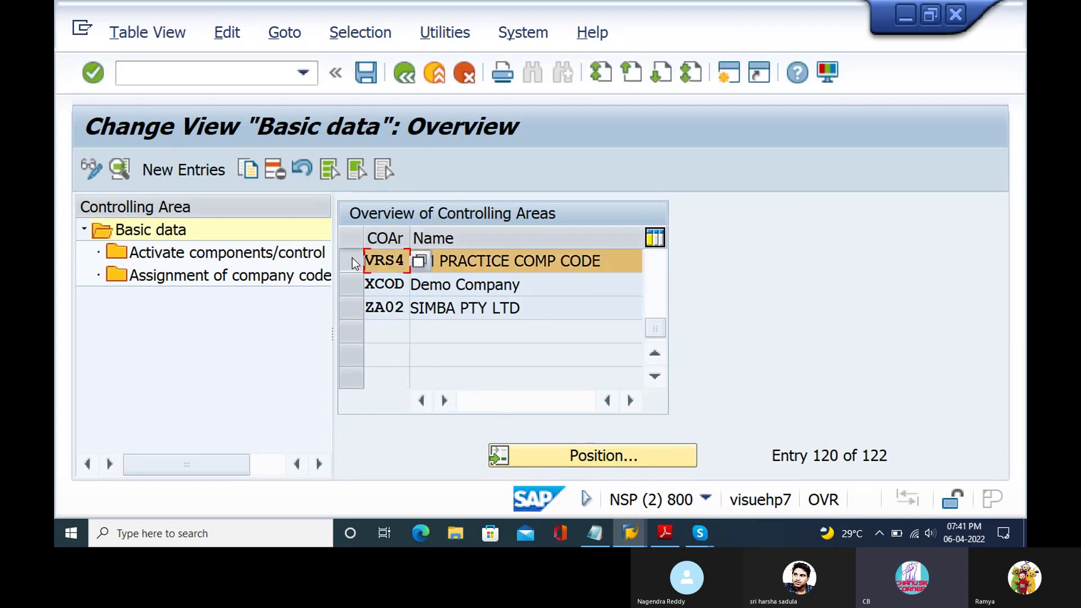
{"action": "double_click", "coordinate": [234, 259]}
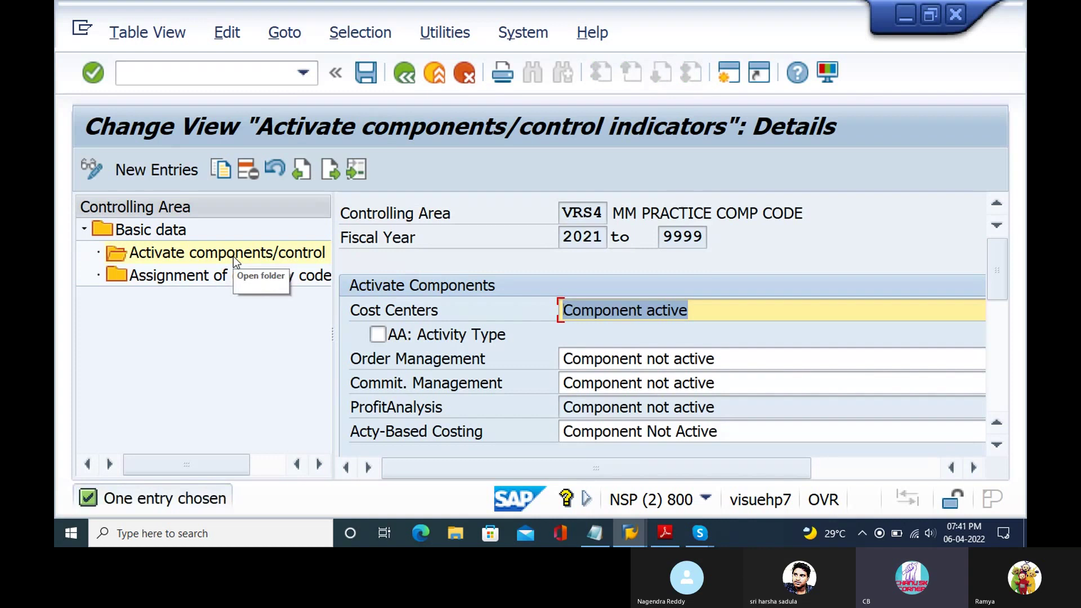
Step: Set Order Management to Component active for controlling area VRS4
{"action": "left_click", "coordinate": [809, 358]}
{"action": "left_click", "coordinate": [663, 407]}
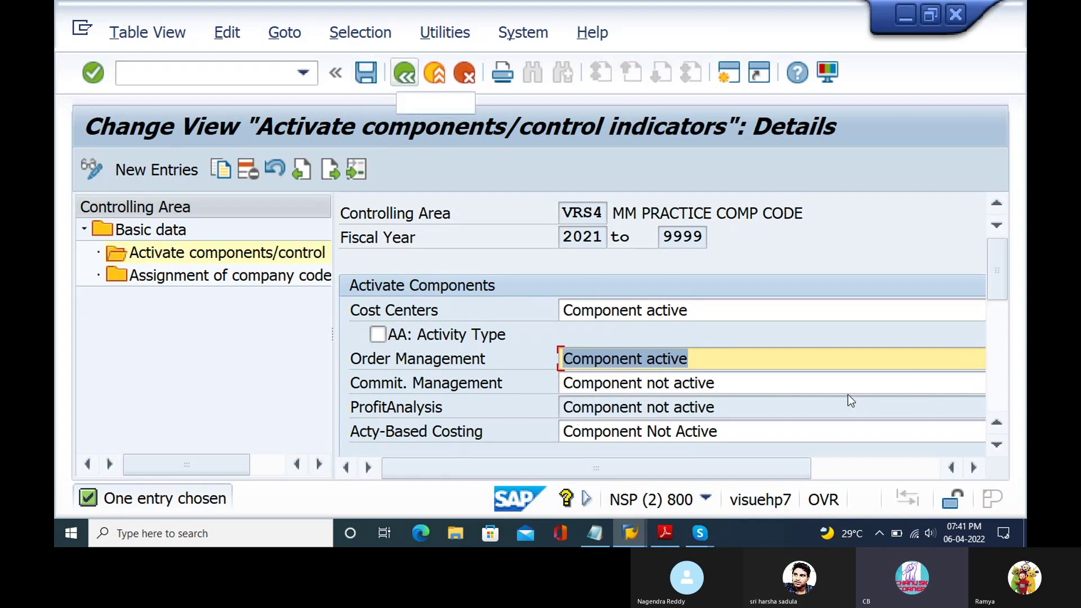
{"action": "key", "text": "Tab"}
{"action": "key", "text": "Tab"}
{"action": "key", "text": "Tab"}
{"action": "key", "text": "Tab"}
{"action": "key", "text": "Tab"}
{"action": "key", "text": "Tab"}
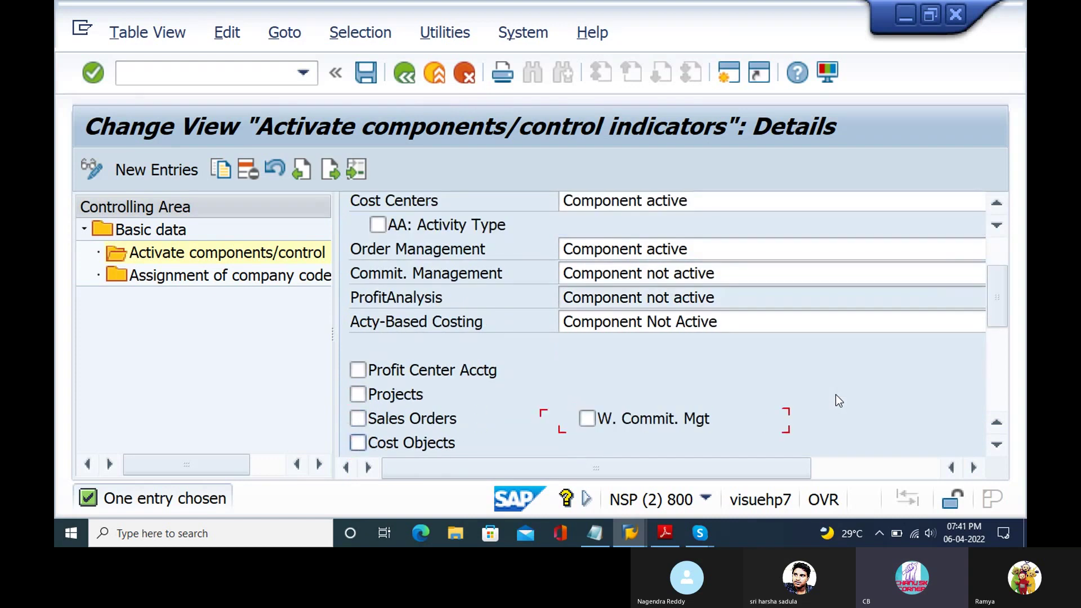
{"action": "key", "text": "Tab"}
{"action": "key", "text": "Tab"}
{"action": "key", "text": "Tab"}
{"action": "key", "text": "Tab"}
{"action": "key", "text": "Tab"}
{"action": "key", "text": "Tab"}
{"action": "key", "text": "Tab"}
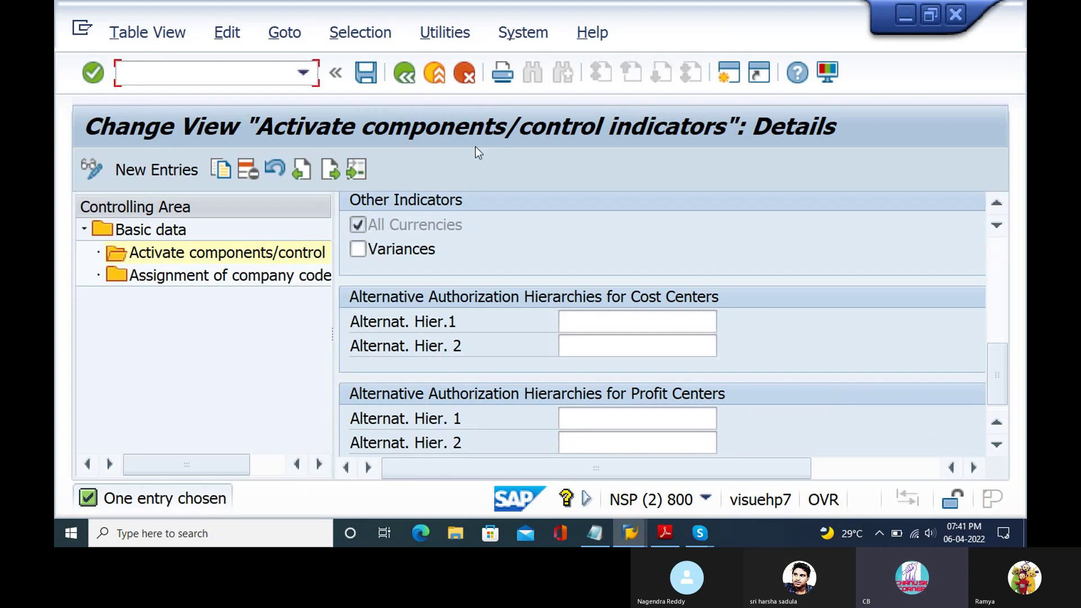
Step: Save the control indicators of controlling area VRS4 and acknowledge the information messages
{"action": "left_click", "coordinate": [365, 79]}
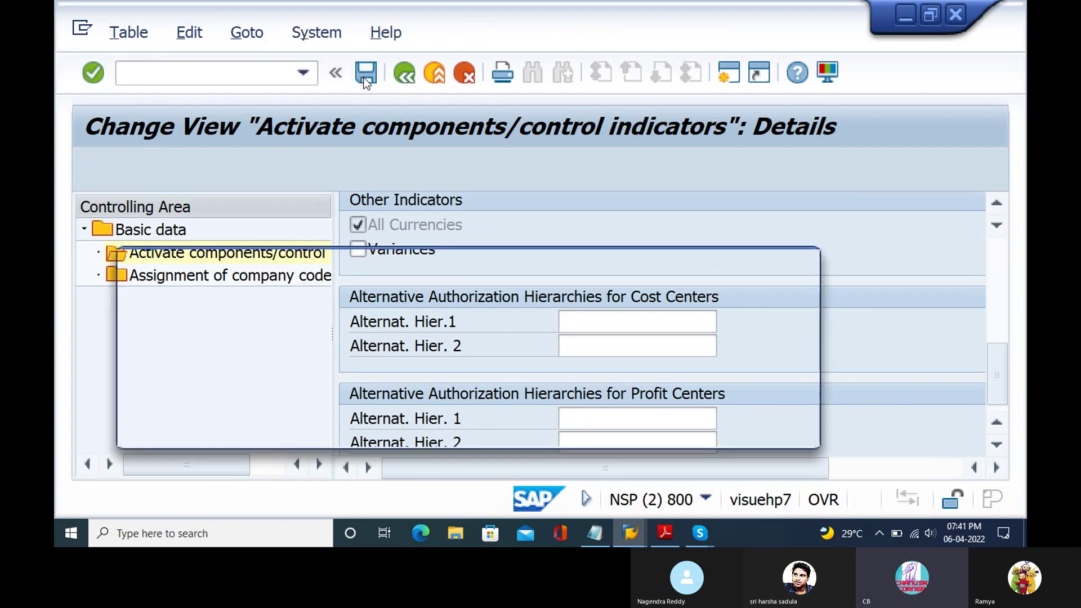
{"action": "key", "text": "Return"}
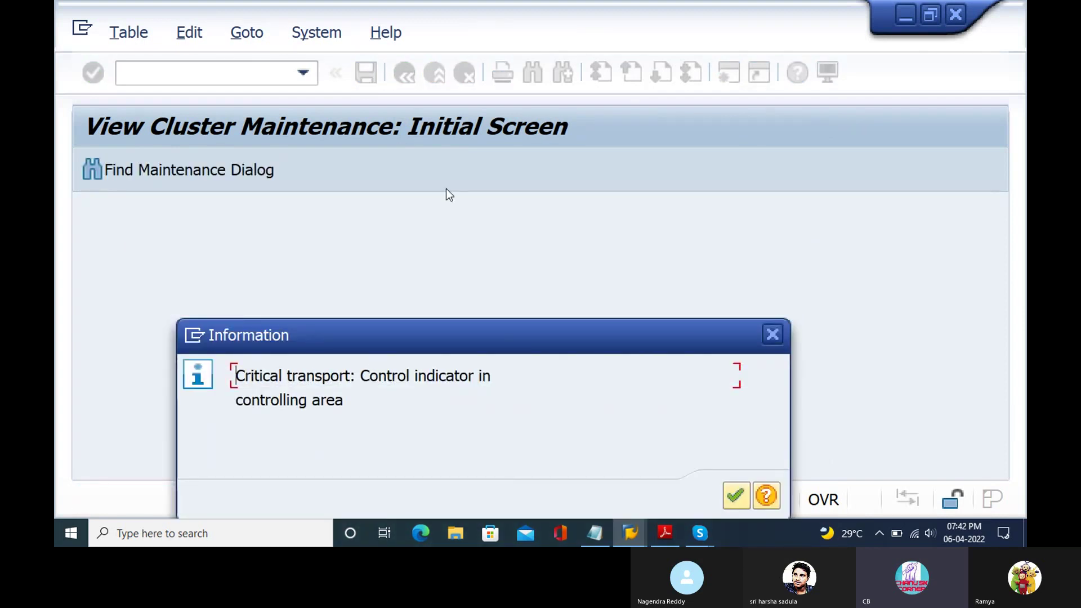
{"action": "key", "text": "Return"}
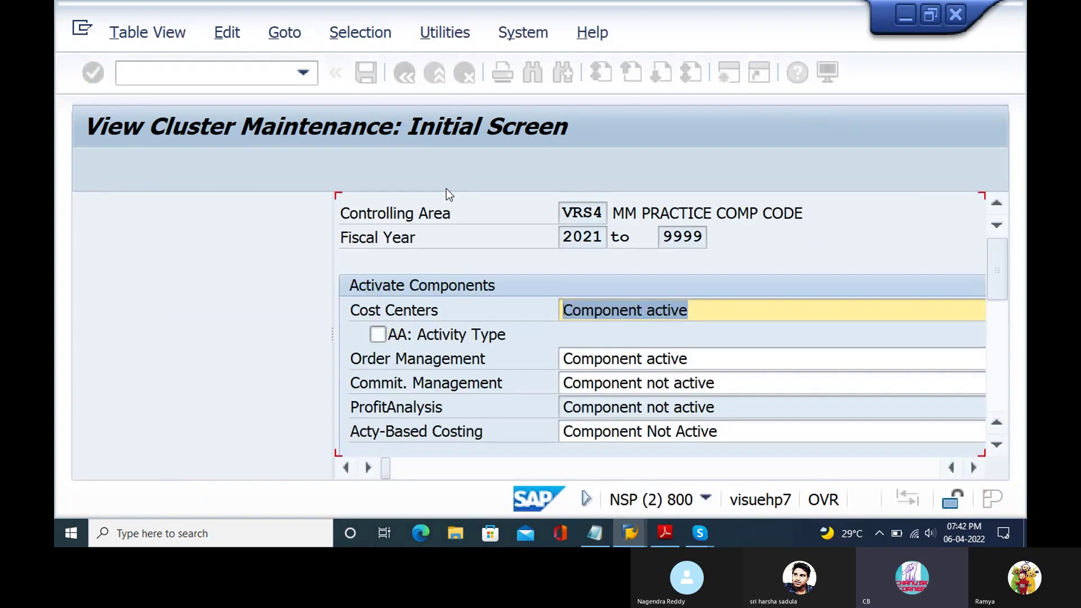
Step: Switch to the goods receipt session and restart transaction MB1C
{"action": "key", "text": "alt+Tab"}
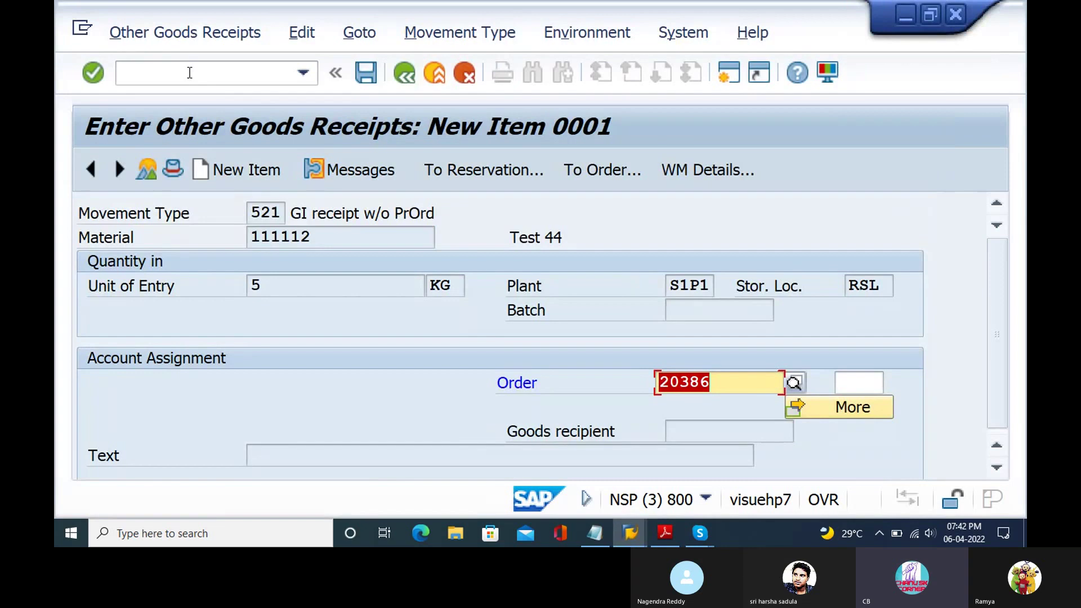
{"action": "left_click", "coordinate": [190, 72]}
{"action": "type", "text": "/nmb1c"}
{"action": "key", "text": "Return"}
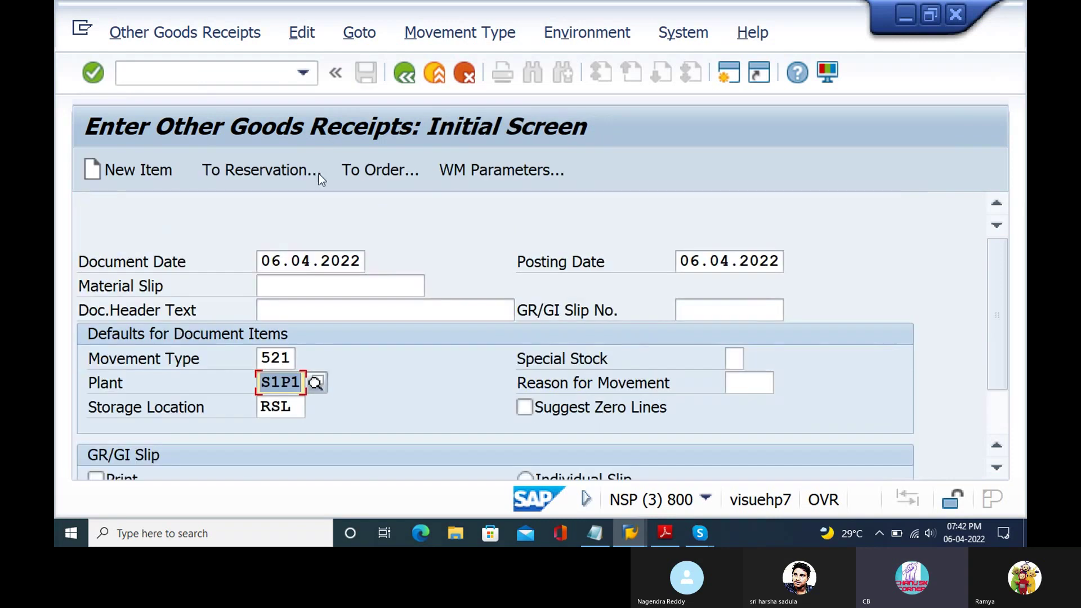
Step: Set the document date and posting date to 06.03.2022 and continue to the new items
{"action": "left_click", "coordinate": [309, 261]}
{"action": "type", "text": "3"}
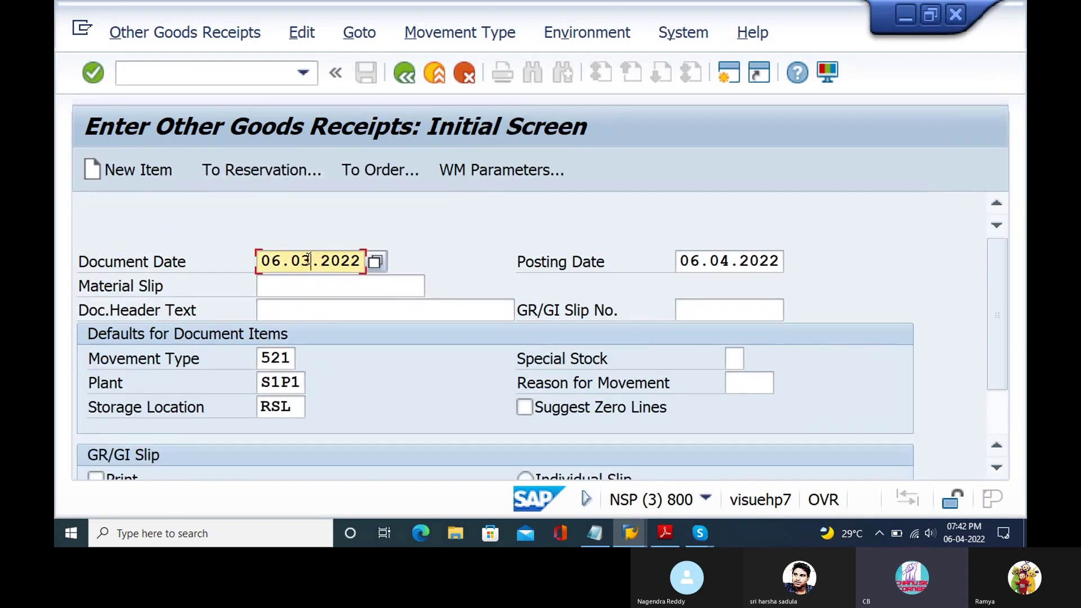
{"action": "left_click", "coordinate": [728, 259]}
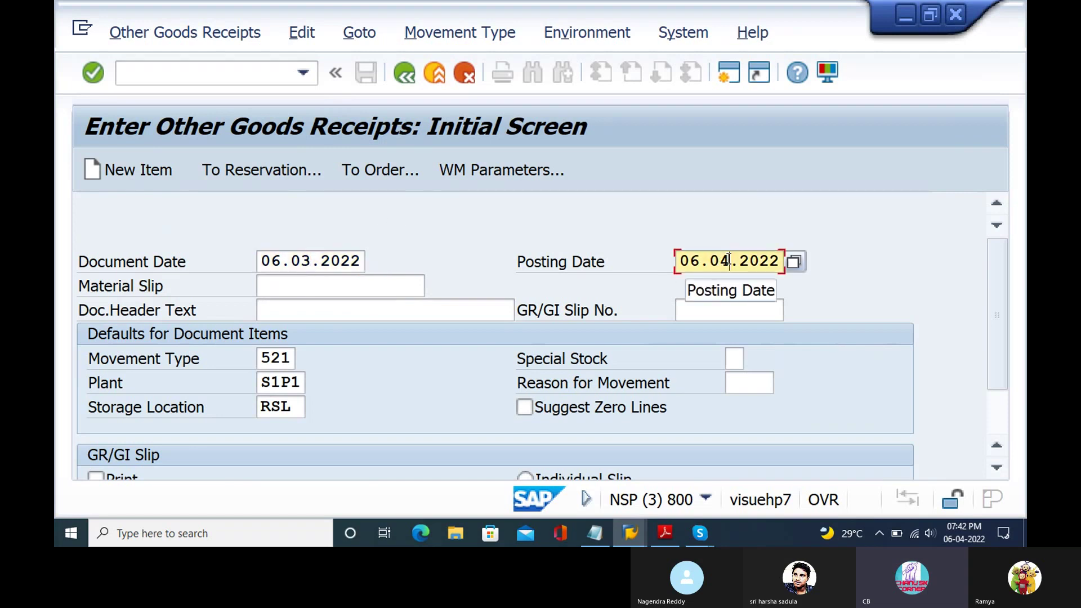
{"action": "key", "text": "BackSpace"}
{"action": "type", "text": "3"}
{"action": "key", "text": "Return"}
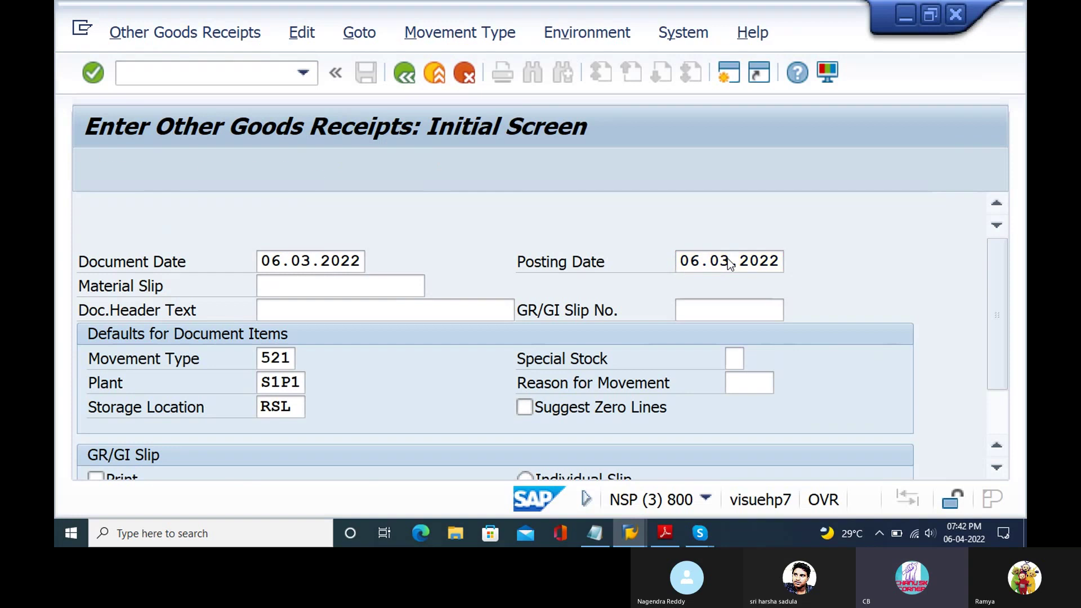
Step: Enter a goods receipt item for material 111112 with a quantity of 3 KG
{"action": "type", "text": "111112"}
{"action": "key", "text": "Down"}
{"action": "key", "text": "Return"}
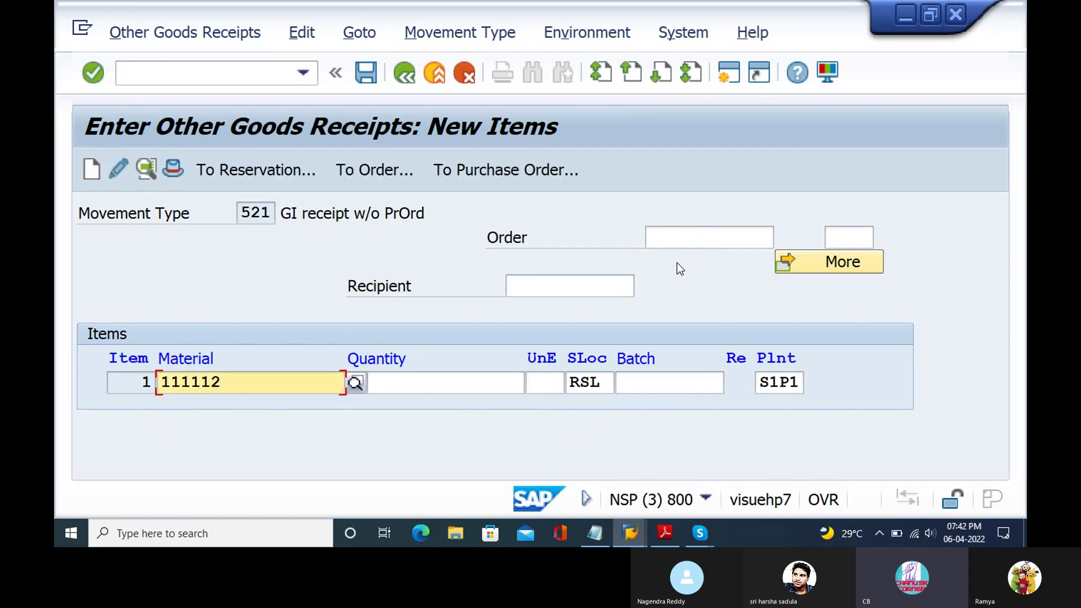
{"action": "key", "text": "Return"}
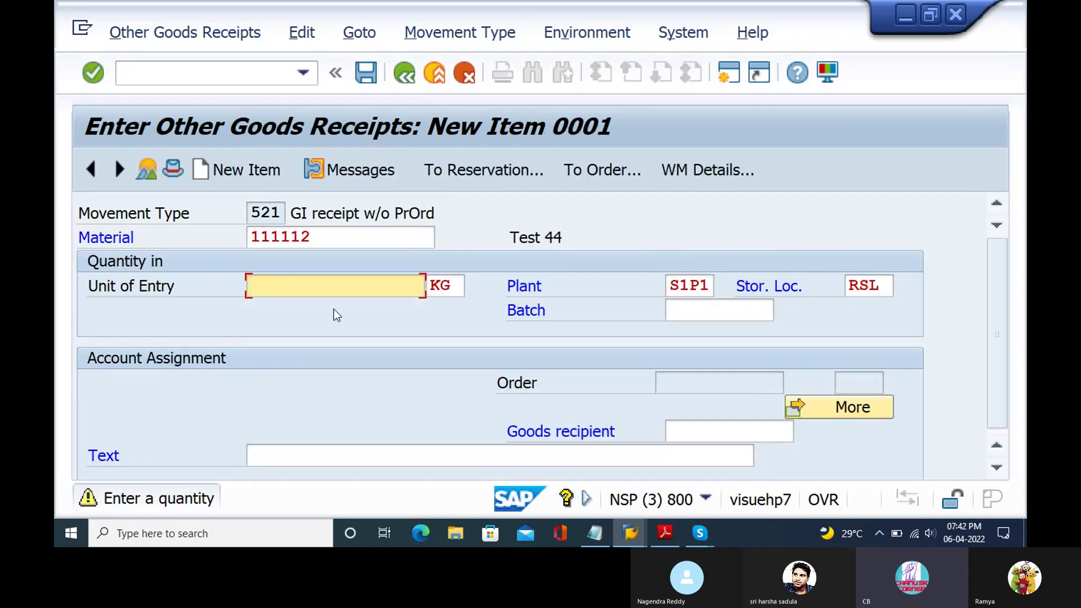
{"action": "type", "text": "5"}
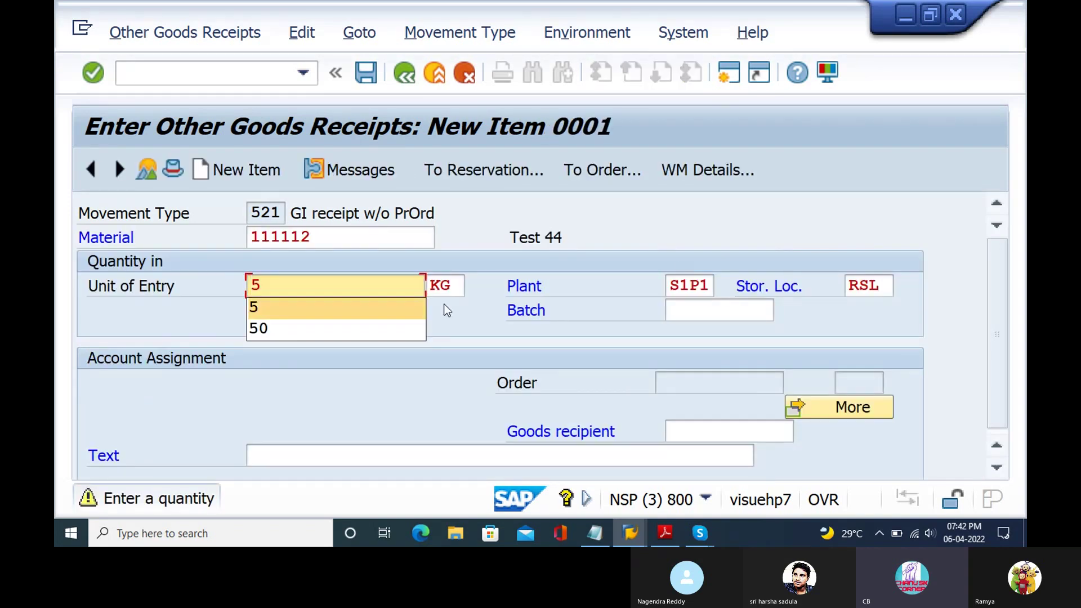
{"action": "left_click", "coordinate": [408, 307]}
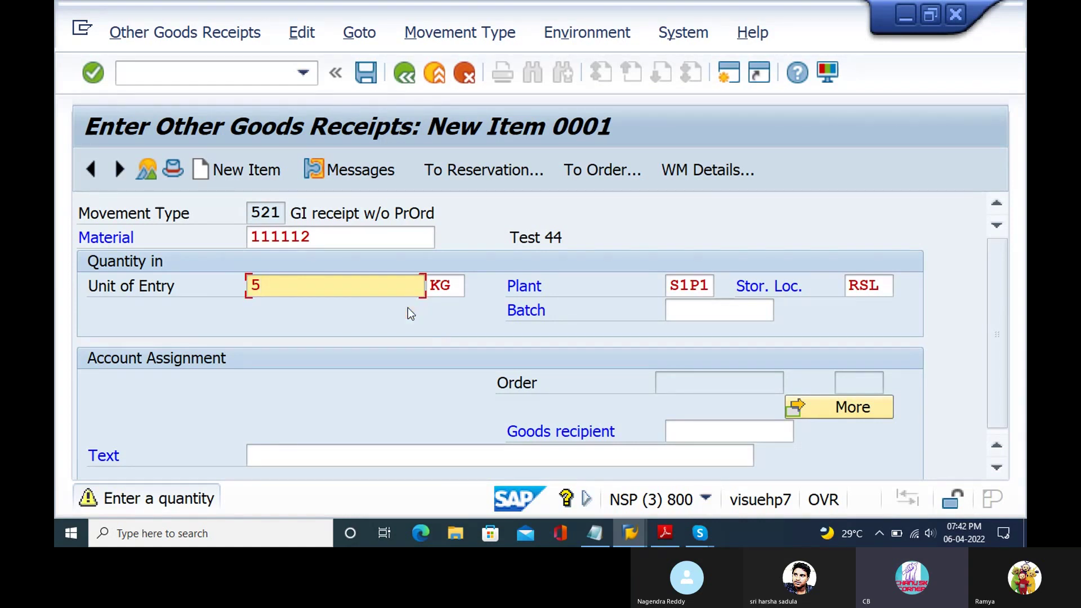
{"action": "key", "text": "BackSpace"}
{"action": "type", "text": "3"}
{"action": "key", "text": "Return"}
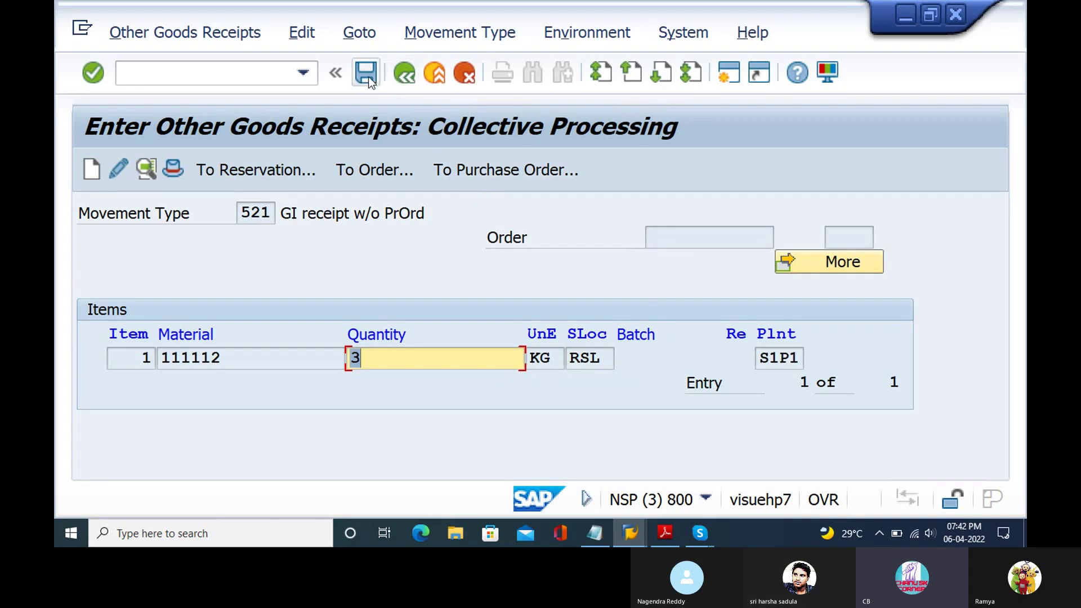
Step: Try to post the goods receipt without an order, then read the detailed explanation of the error and close it
{"action": "left_click", "coordinate": [686, 232]}
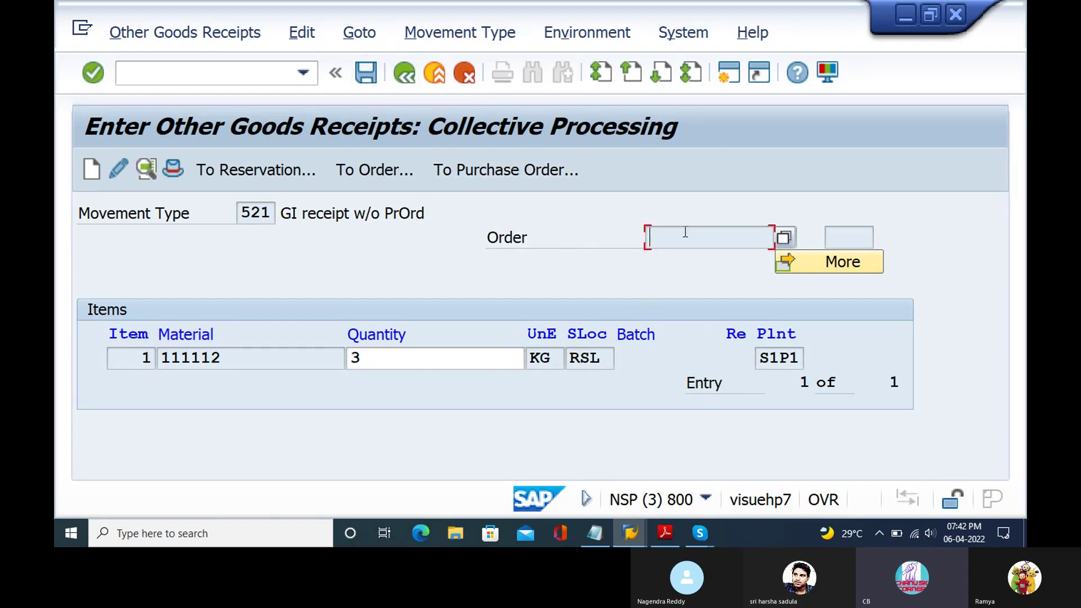
{"action": "left_click", "coordinate": [373, 73]}
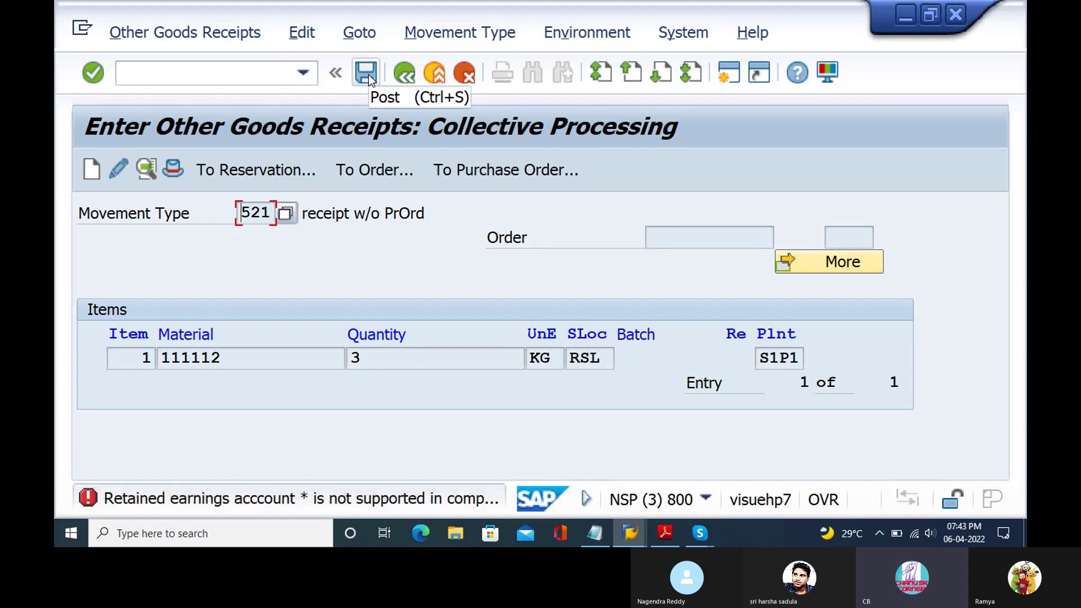
{"action": "double_click", "coordinate": [277, 493]}
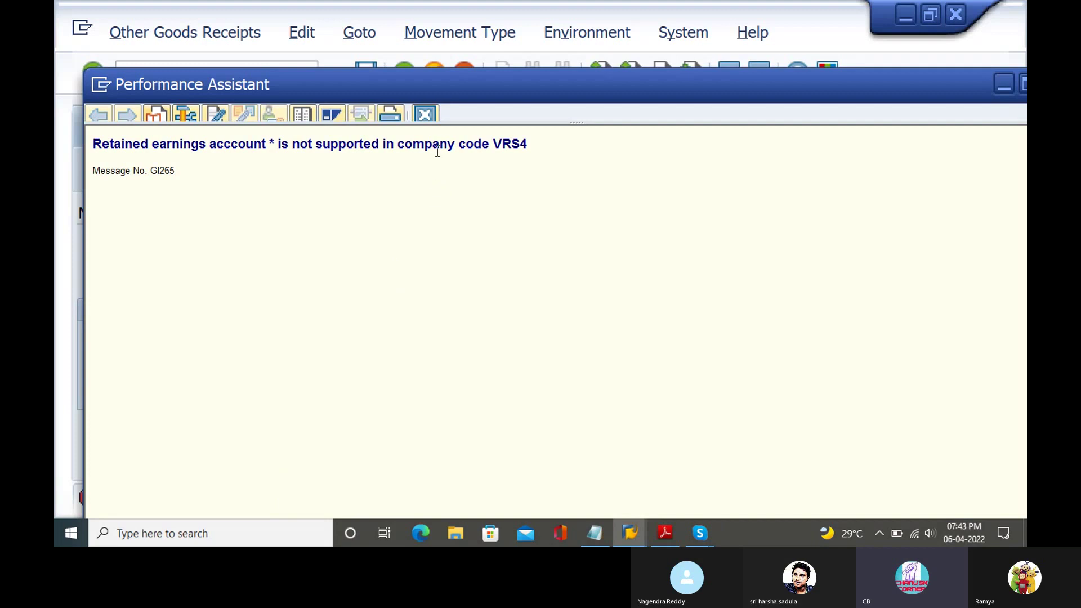
{"action": "left_click", "coordinate": [425, 115]}
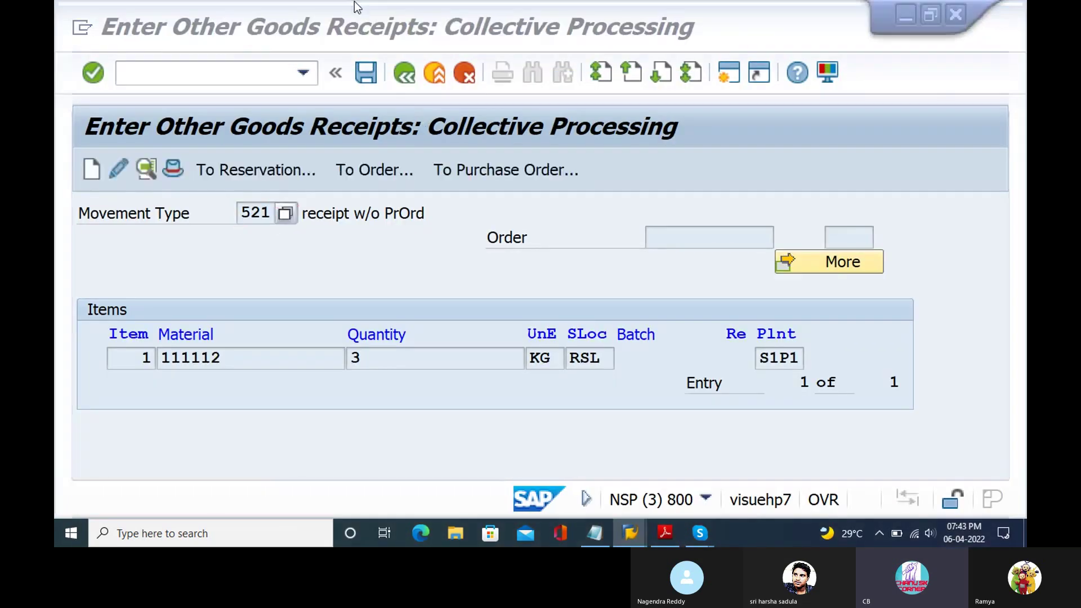
Step: Switch to the controlling area session and start transaction OB62 for assigning company codes to charts of accounts
{"action": "key", "text": "alt+Tab"}
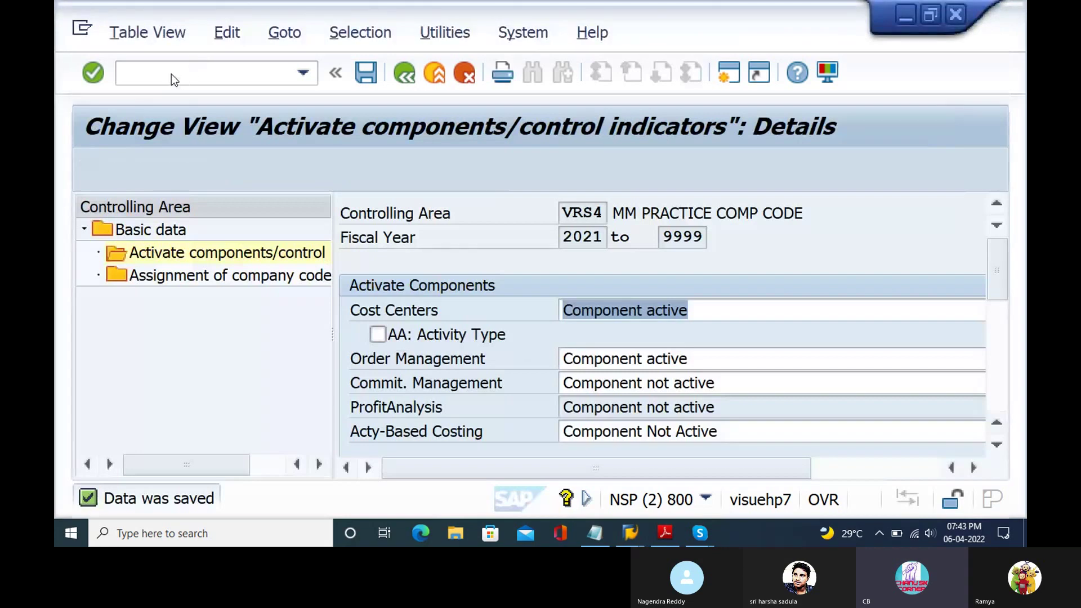
{"action": "left_click", "coordinate": [172, 74]}
{"action": "type", "text": "/nob62"}
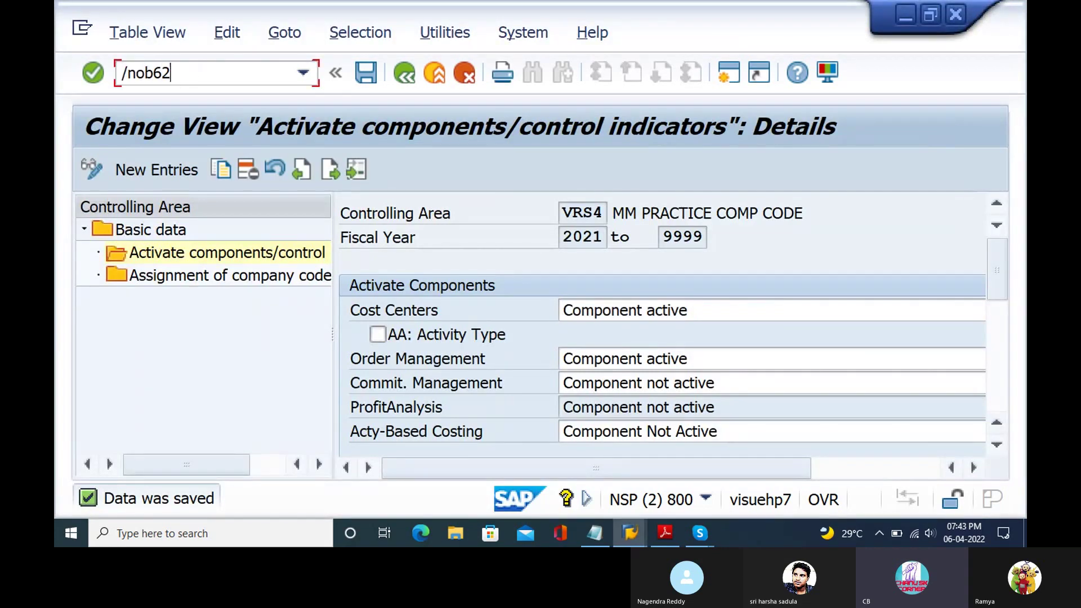
{"action": "key", "text": "Return"}
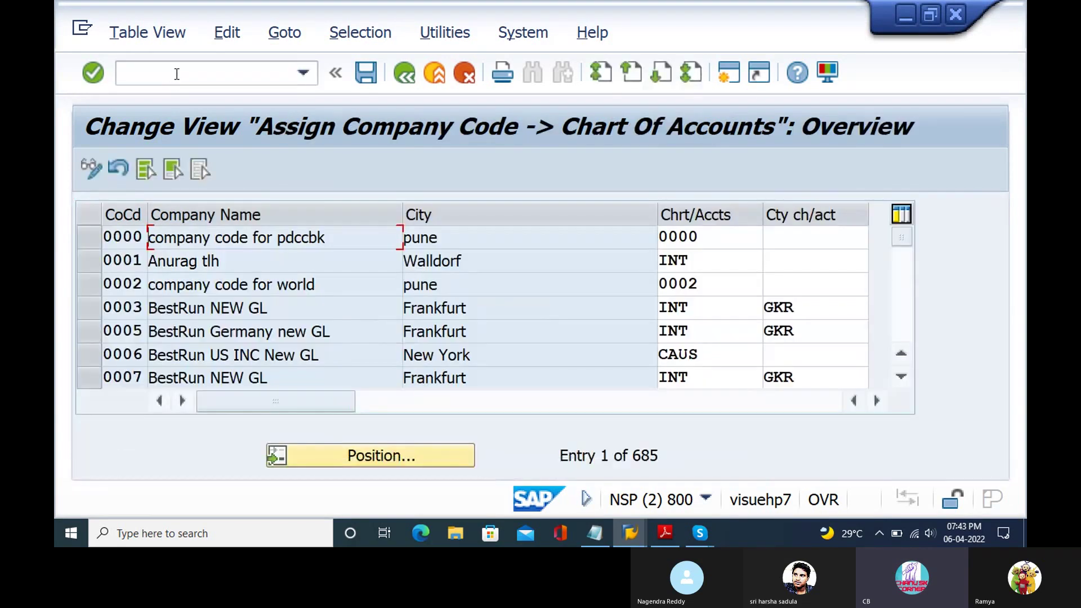
Step: Check the retained earnings account assigned to chart of accounts VRS4 in transaction OB53
{"action": "left_click", "coordinate": [177, 74]}
{"action": "type", "text": "/nob53"}
{"action": "key", "text": "Return"}
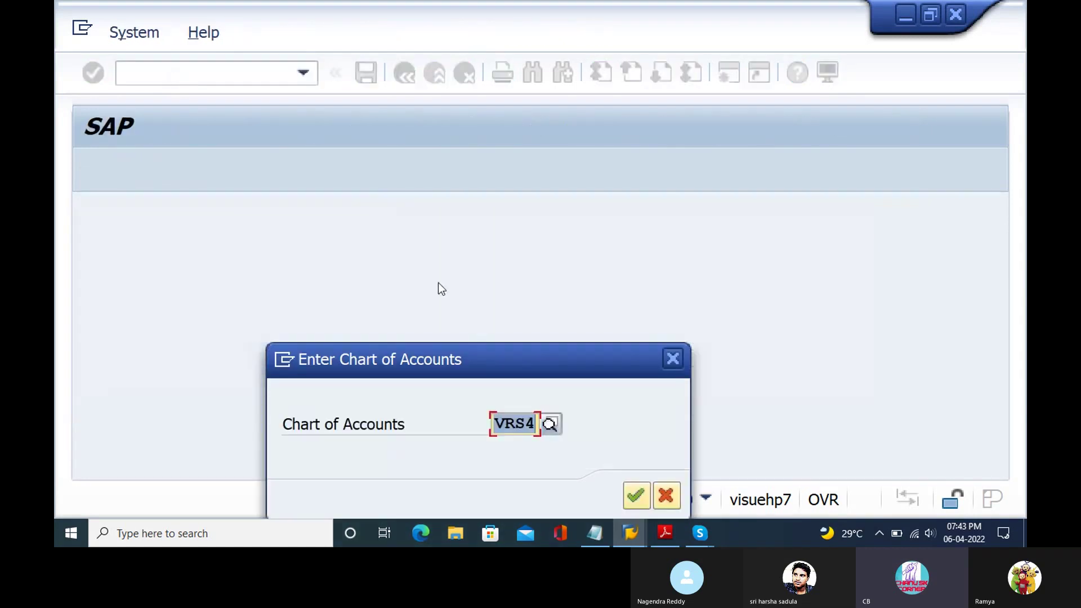
{"action": "key", "text": "Return"}
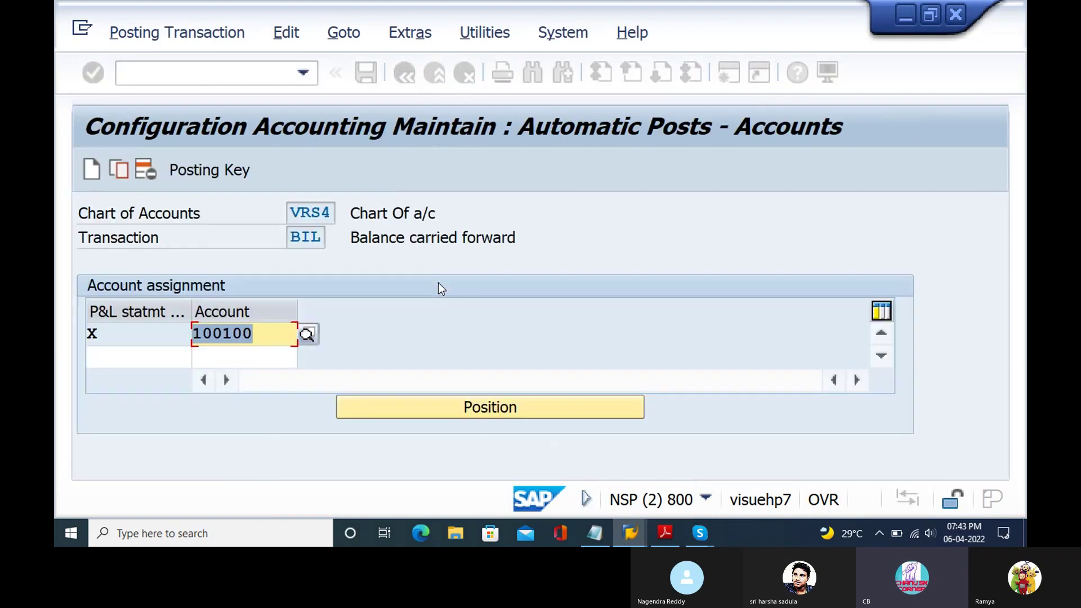
{"action": "left_click", "coordinate": [166, 353]}
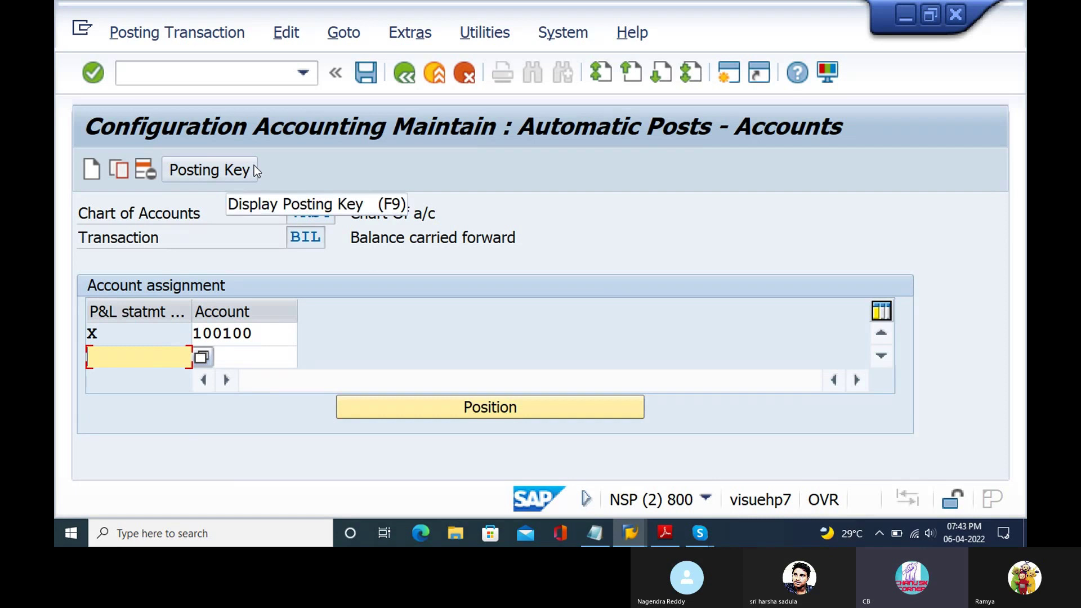
Step: Start transaction FS00 and begin creating G/L account 100100 in company code VRS4
{"action": "left_click", "coordinate": [228, 82]}
{"action": "type", "text": "/nfs00"}
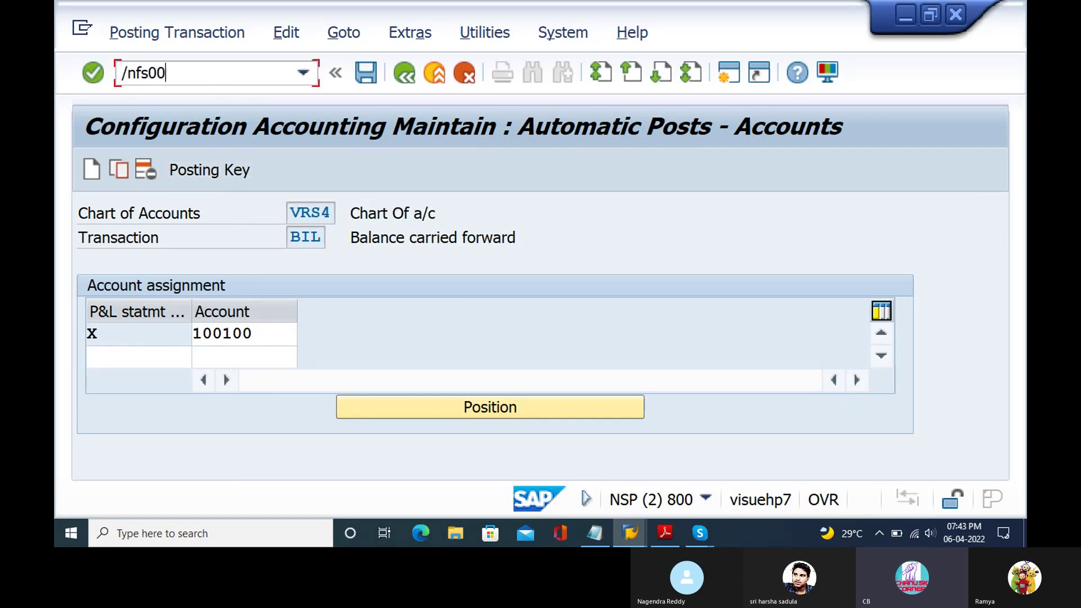
{"action": "key", "text": "Return"}
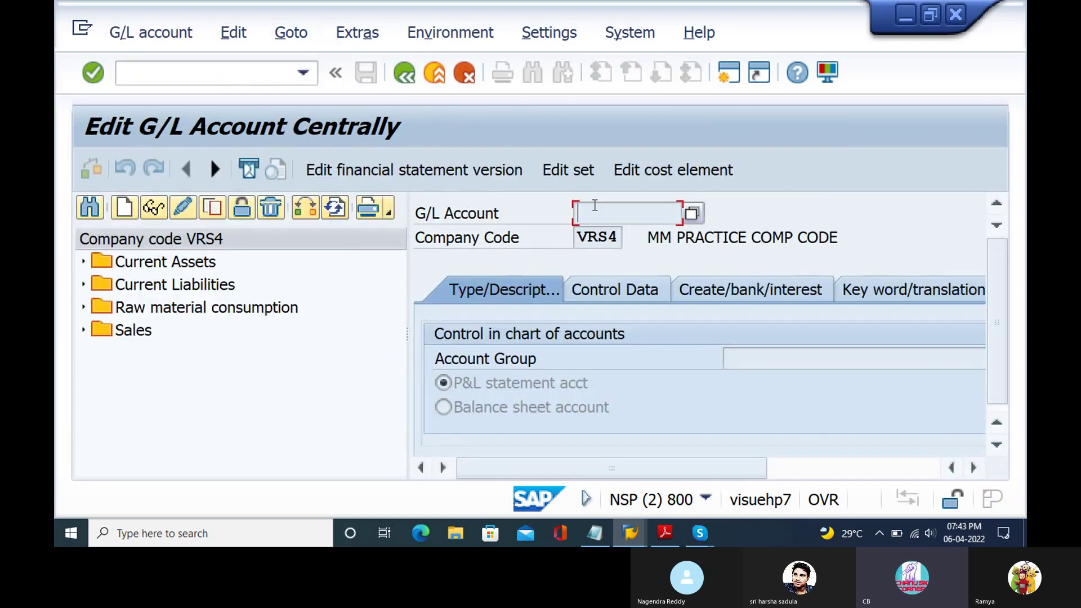
{"action": "left_click", "coordinate": [127, 209]}
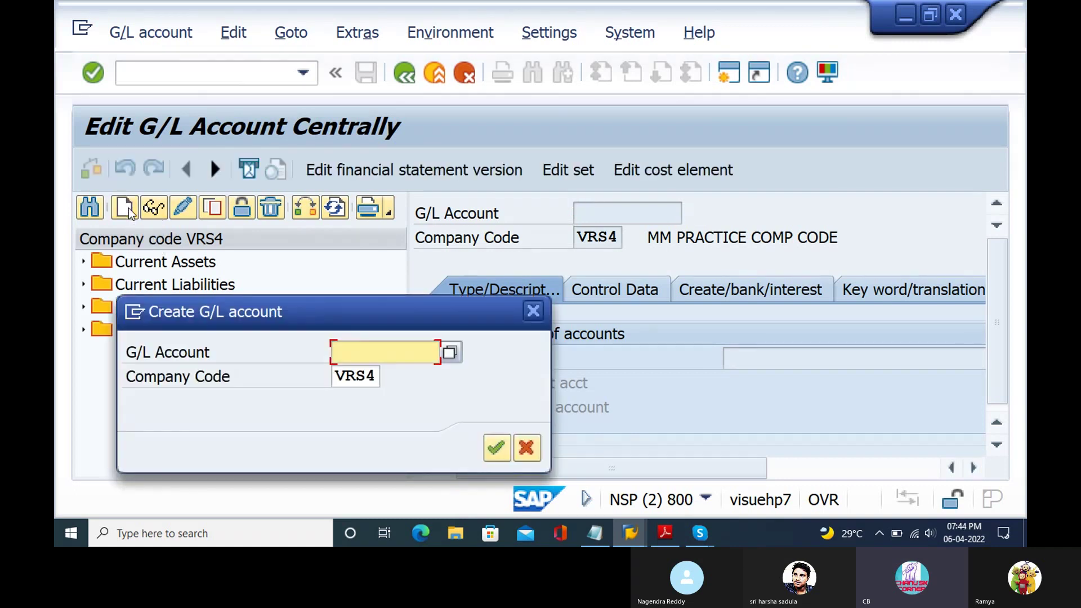
{"action": "type", "text": "100100"}
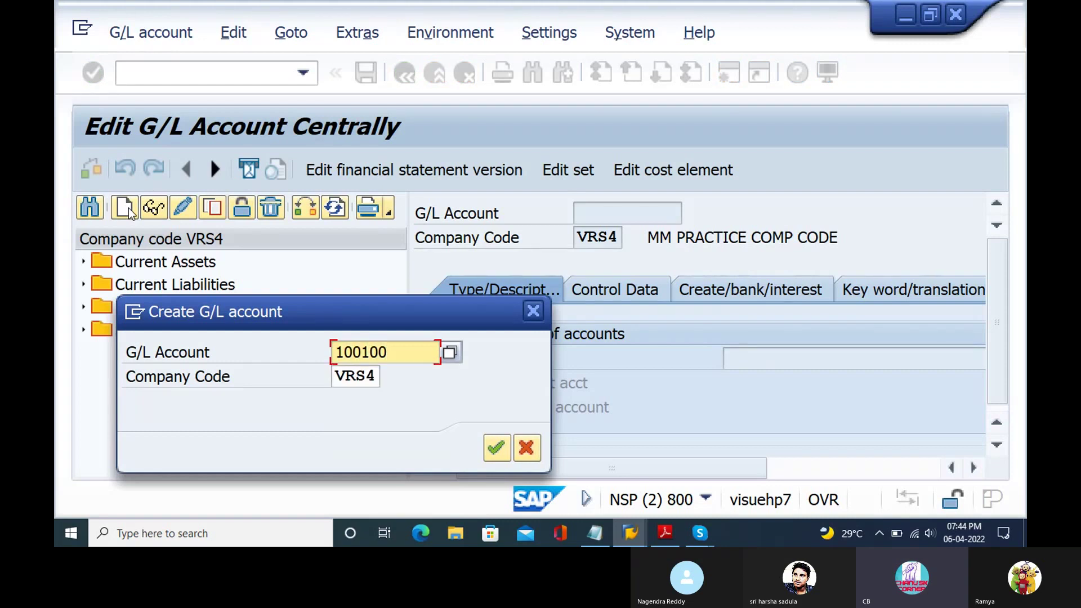
{"action": "key", "text": "Return"}
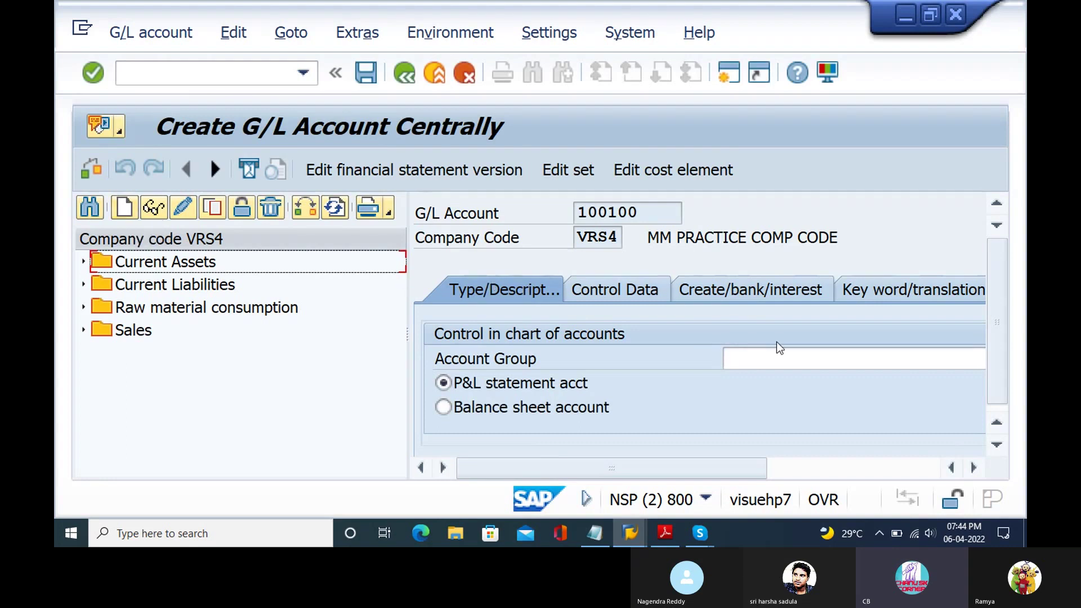
Step: Assign the new G/L account to account group Reserves & Surplus and make it a balance sheet account
{"action": "left_click", "coordinate": [836, 357]}
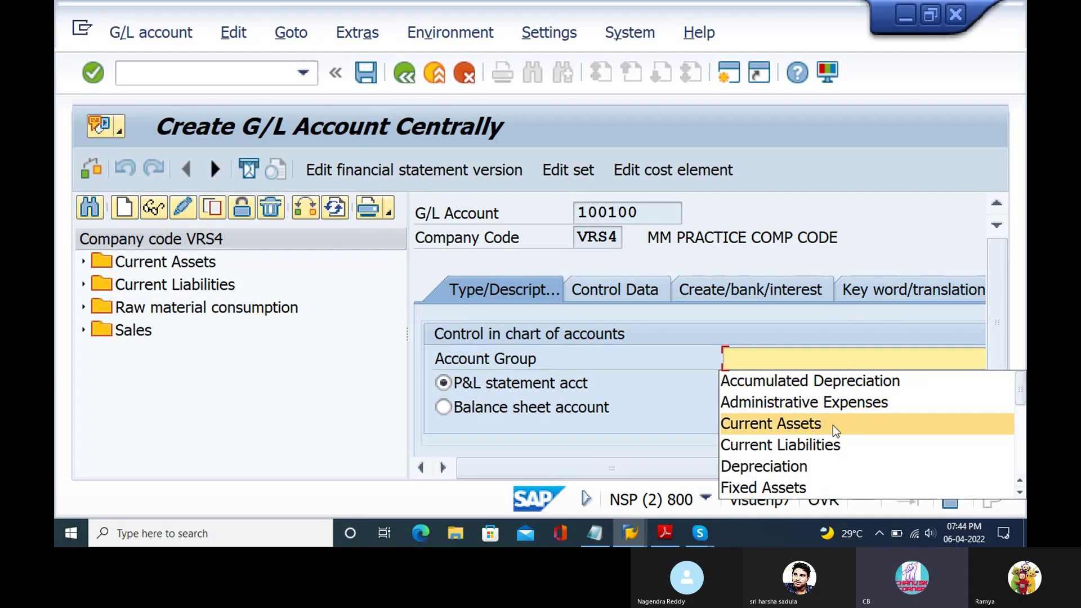
{"action": "key", "text": "Down"}
{"action": "key", "text": "Down"}
{"action": "key", "text": "Down"}
{"action": "key", "text": "Down"}
{"action": "key", "text": "Down"}
{"action": "key", "text": "Down"}
{"action": "key", "text": "Down"}
{"action": "key", "text": "Down"}
{"action": "key", "text": "Down"}
{"action": "key", "text": "Down"}
{"action": "key", "text": "Down"}
{"action": "key", "text": "Down"}
{"action": "key", "text": "Down"}
{"action": "key", "text": "Down"}
{"action": "key", "text": "Down"}
{"action": "key", "text": "Down"}
{"action": "key", "text": "Down"}
{"action": "key", "text": "Down"}
{"action": "key", "text": "Down"}
{"action": "key", "text": "Down"}
{"action": "key", "text": "Up"}
{"action": "key", "text": "Up"}
{"action": "key", "text": "Up"}
{"action": "key", "text": "Up"}
{"action": "key", "text": "Up"}
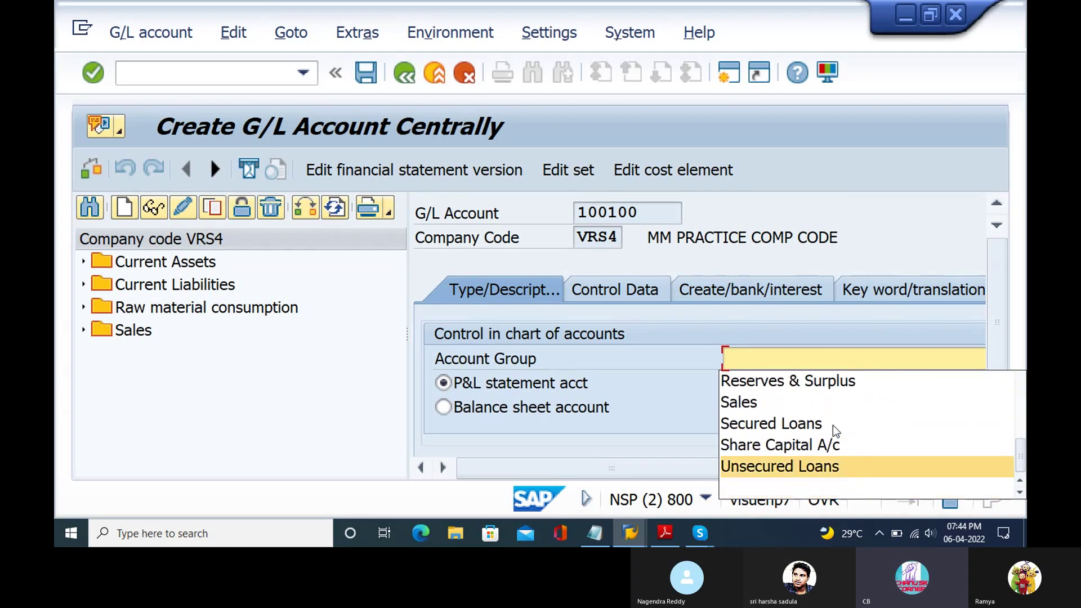
{"action": "key", "text": "Return"}
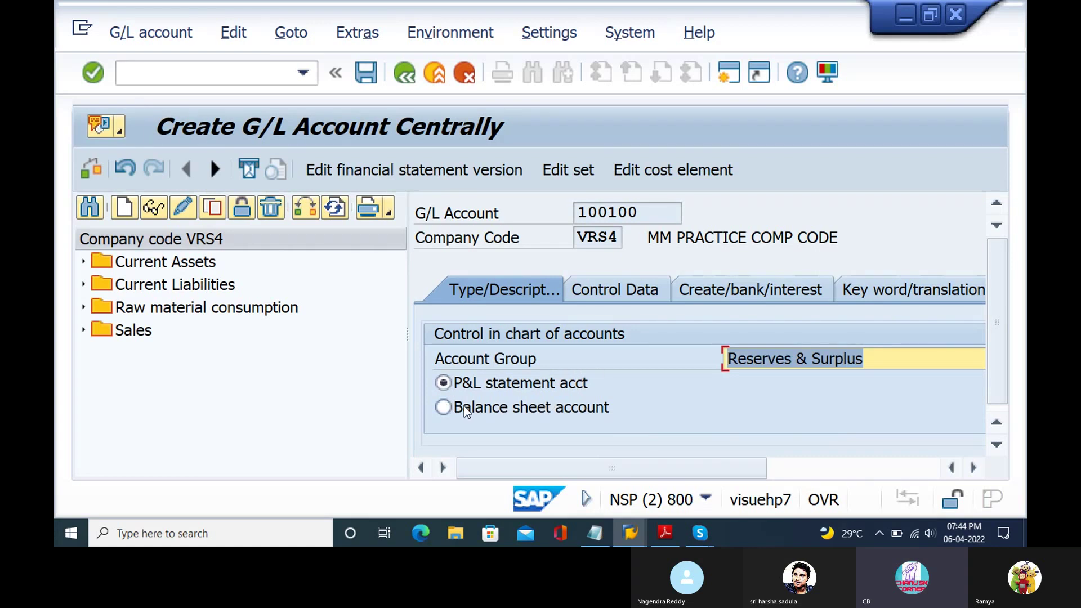
{"action": "left_click", "coordinate": [444, 408]}
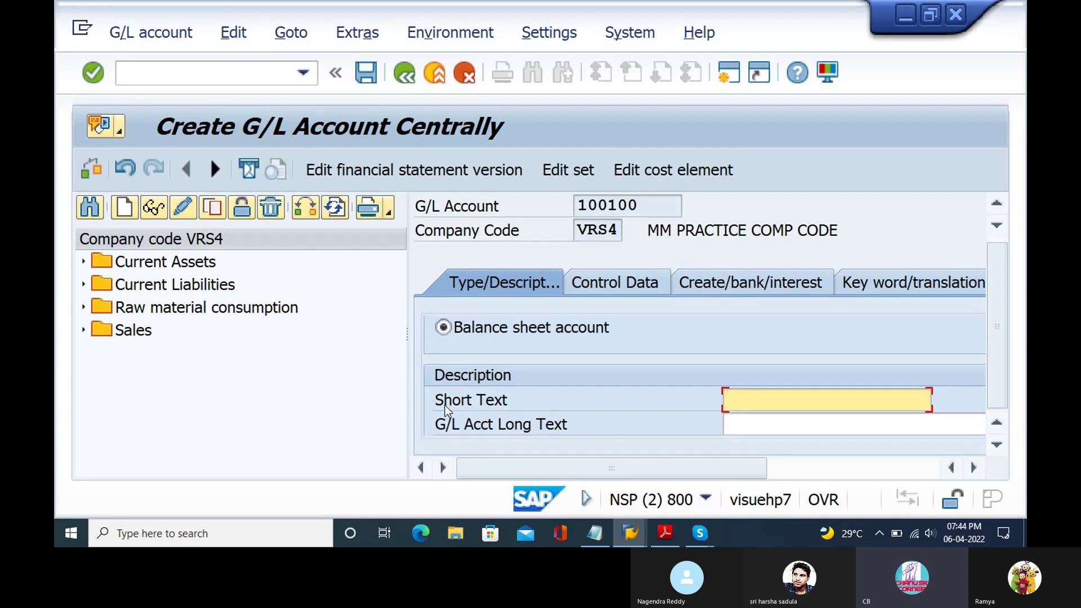
Step: Enter "Reserves & Surplus" as both the short text and the long text of the G/L account
{"action": "type", "text": "Reserves & Surplus"}
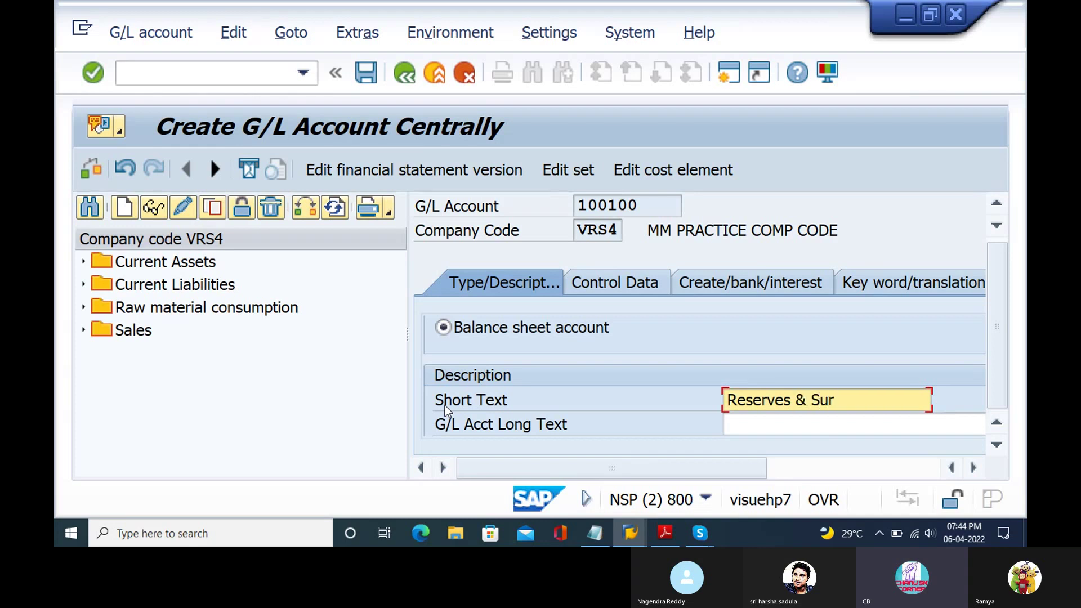
{"action": "key", "text": "shift+Left"}
{"action": "key", "text": "shift+Left"}
{"action": "key", "text": "shift+Left"}
{"action": "key", "text": "shift+Left"}
{"action": "key", "text": "shift+Left"}
{"action": "key", "text": "shift+Left"}
{"action": "key", "text": "shift+Left"}
{"action": "key", "text": "shift+Left"}
{"action": "key", "text": "shift+Left"}
{"action": "key", "text": "shift+Left"}
{"action": "key", "text": "shift+Left"}
{"action": "key", "text": "shift+Left"}
{"action": "key", "text": "shift+Left"}
{"action": "key", "text": "shift+Left"}
{"action": "key", "text": "shift+Left"}
{"action": "key", "text": "shift+Left"}
{"action": "key", "text": "shift+Left"}
{"action": "key", "text": "shift+Left"}
{"action": "key", "text": "ctrl+c"}
{"action": "key", "text": "Tab"}
{"action": "key", "text": "ctrl+v"}
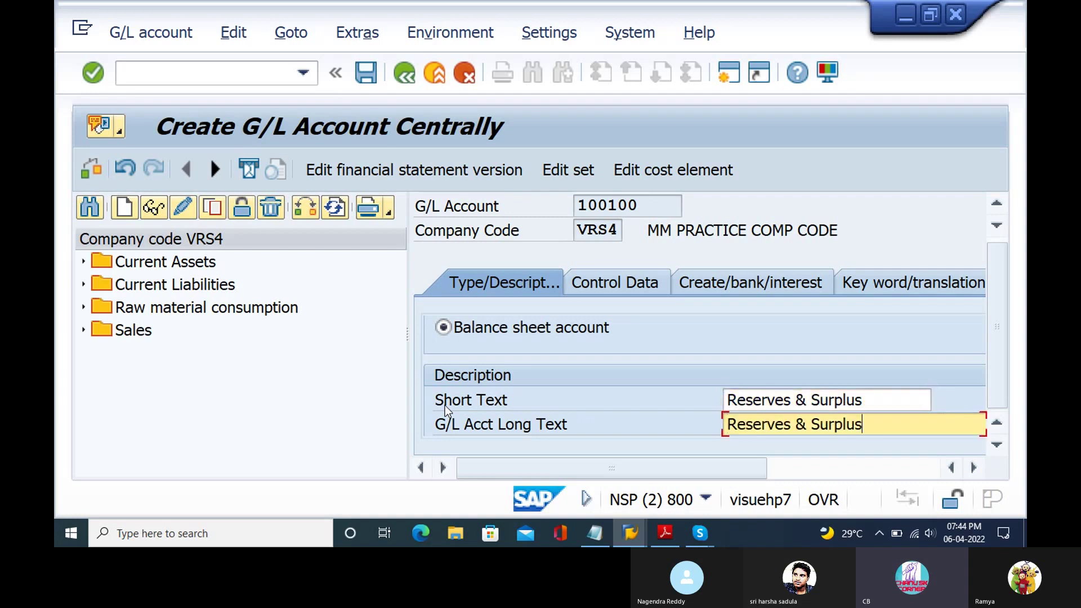
Step: Enable only balances in local currency in the account's control data, leaving the reconciliation account type blank
{"action": "left_click", "coordinate": [628, 282]}
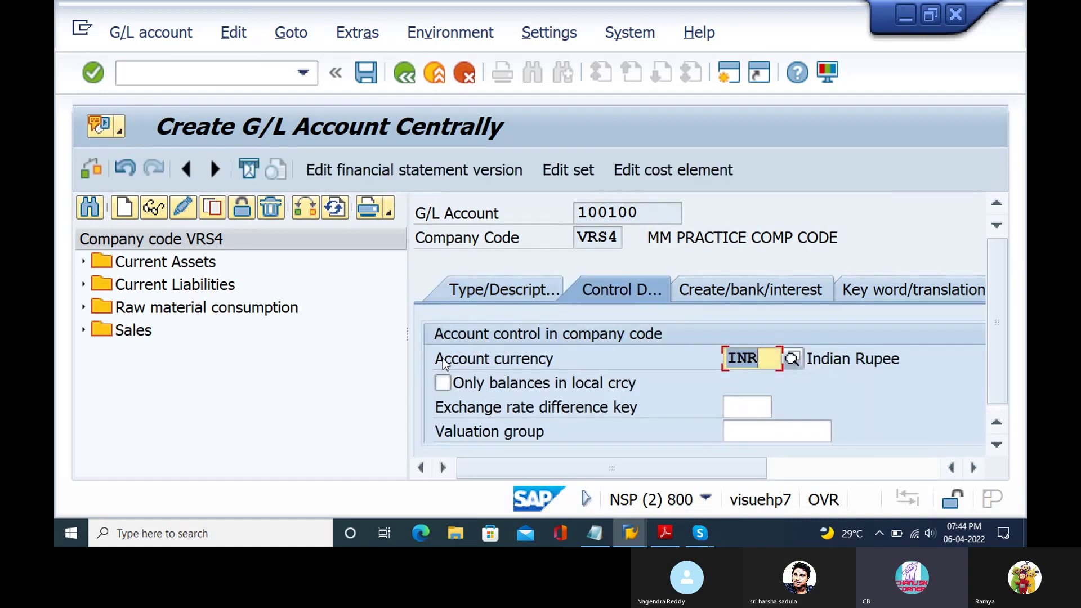
{"action": "left_click", "coordinate": [443, 384]}
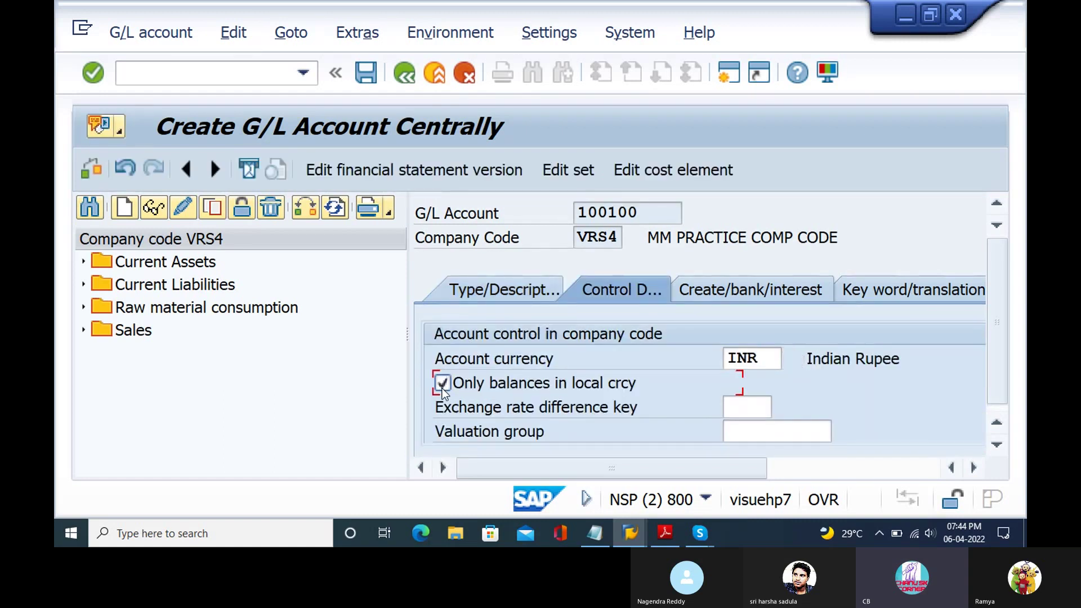
{"action": "key", "text": "Tab"}
{"action": "key", "text": "Tab"}
{"action": "key", "text": "Tab"}
{"action": "key", "text": "Tab"}
{"action": "key", "text": "Tab"}
{"action": "key", "text": "Tab"}
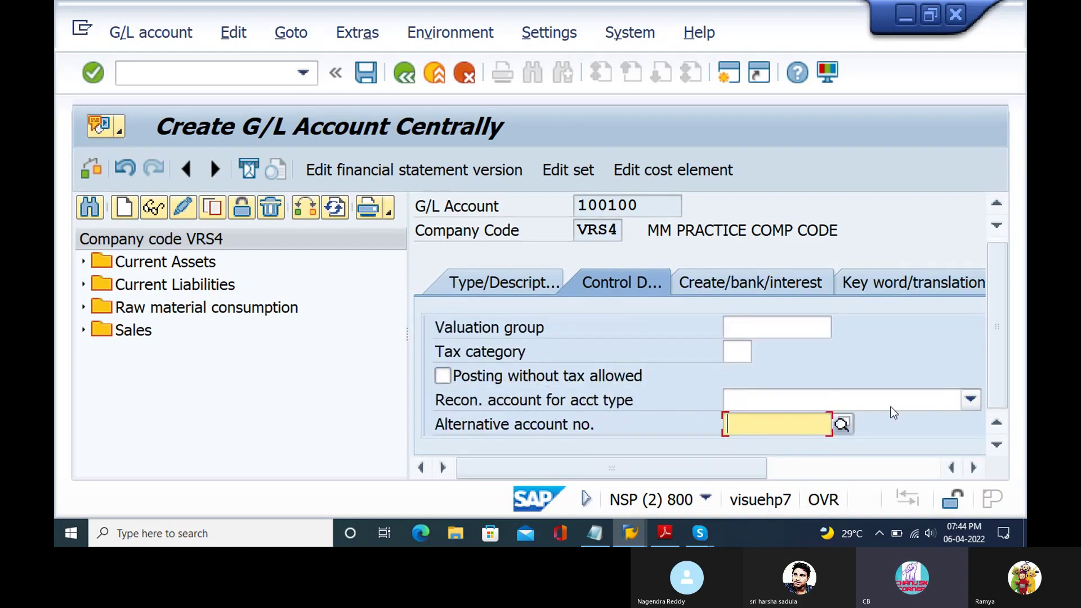
{"action": "left_click", "coordinate": [971, 401]}
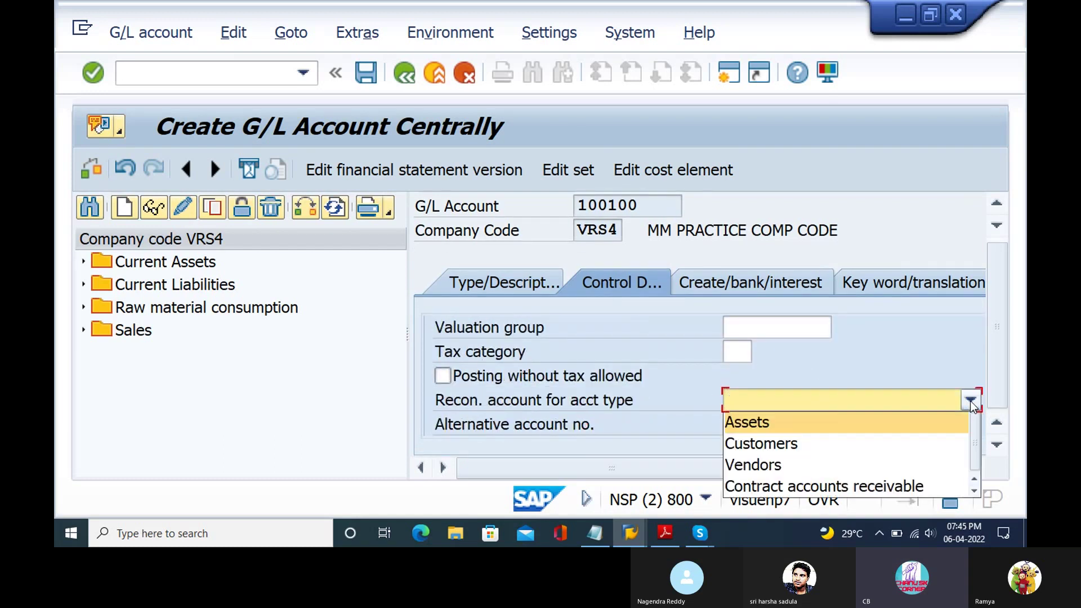
{"action": "key", "text": "Escape"}
Step: Enable line item display for the account and choose sort key 001, Posting date
{"action": "key", "text": "Tab"}
{"action": "key", "text": "Tab"}
{"action": "key", "text": "Tab"}
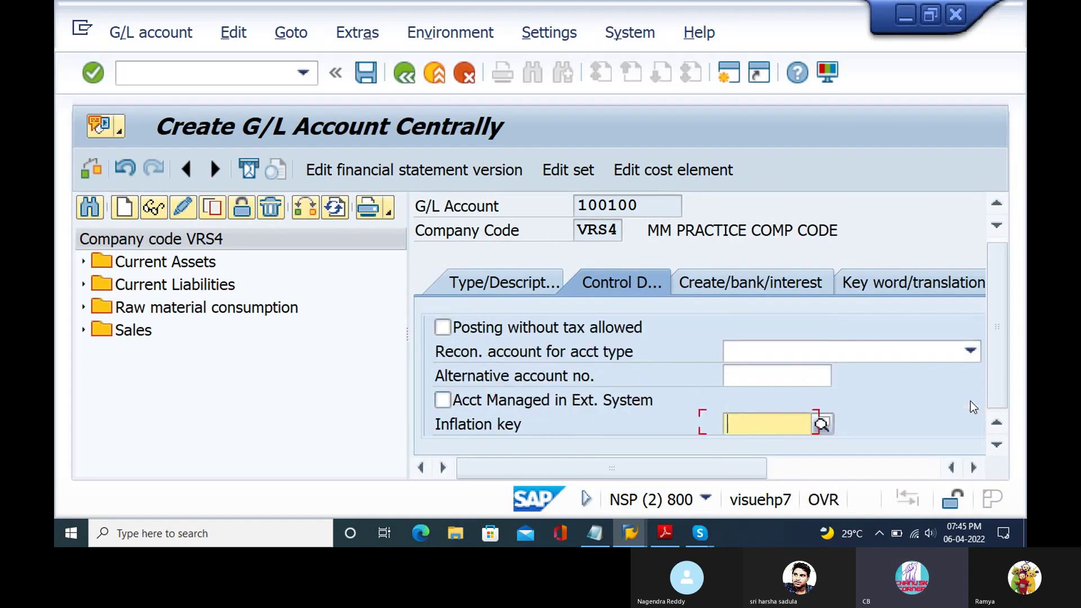
{"action": "key", "text": "Tab"}
{"action": "key", "text": "Tab"}
{"action": "key", "text": "Tab"}
{"action": "key", "text": "Tab"}
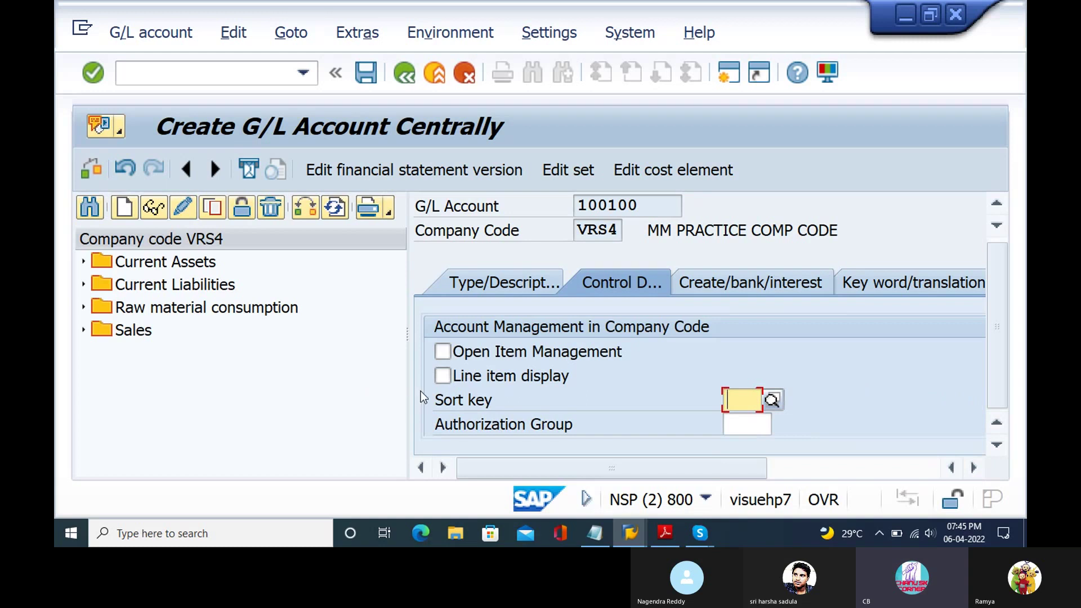
{"action": "left_click", "coordinate": [441, 378]}
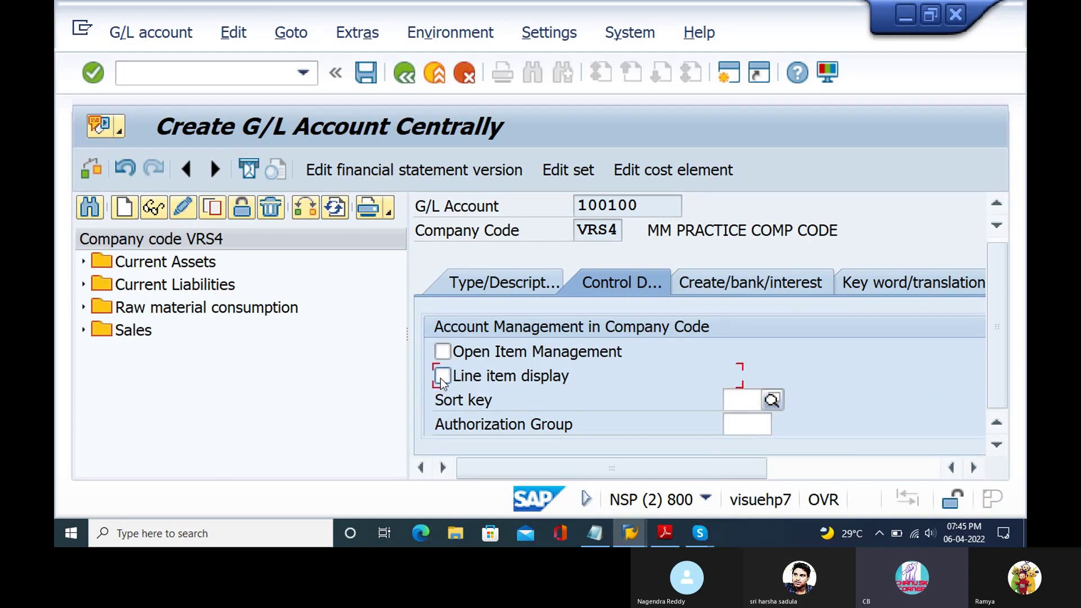
{"action": "left_click", "coordinate": [751, 405]}
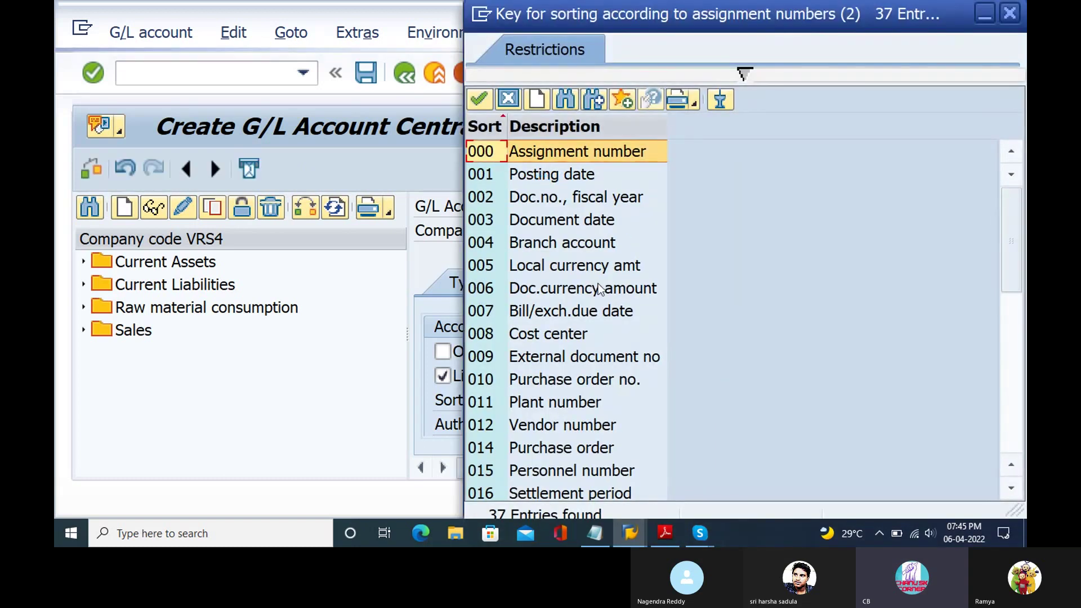
{"action": "left_click", "coordinate": [559, 175]}
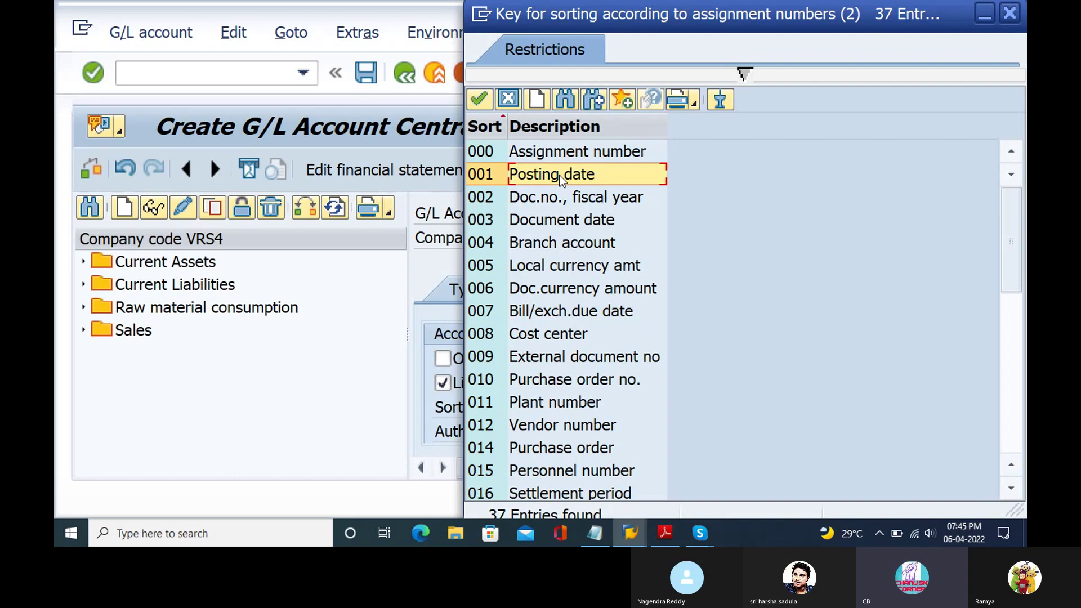
{"action": "double_click", "coordinate": [559, 175]}
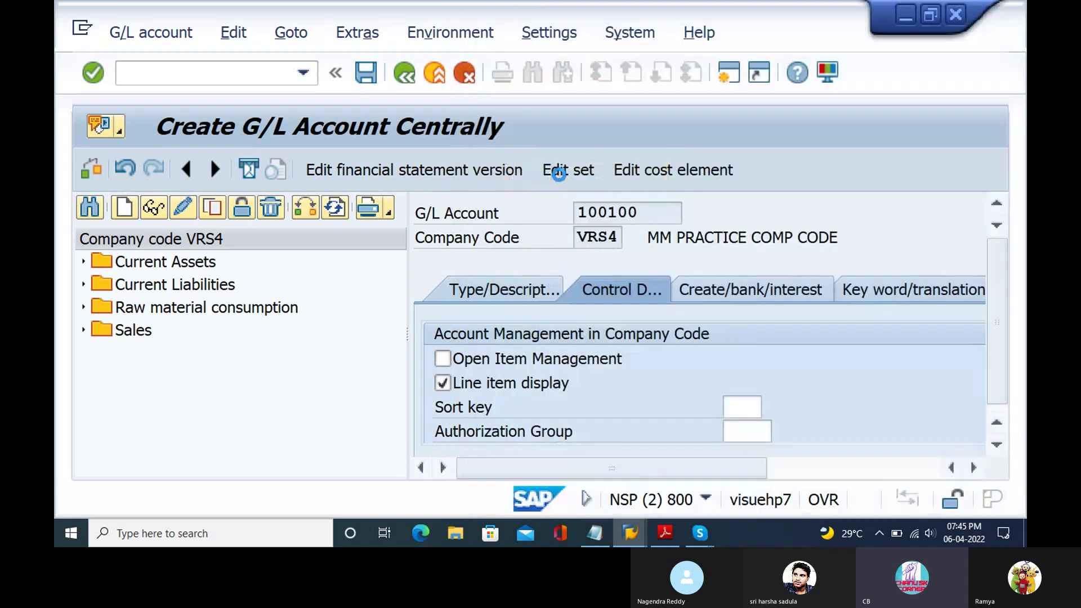
Step: Set field status group G001 with automatic posting only for the account, and save it
{"action": "left_click", "coordinate": [752, 290]}
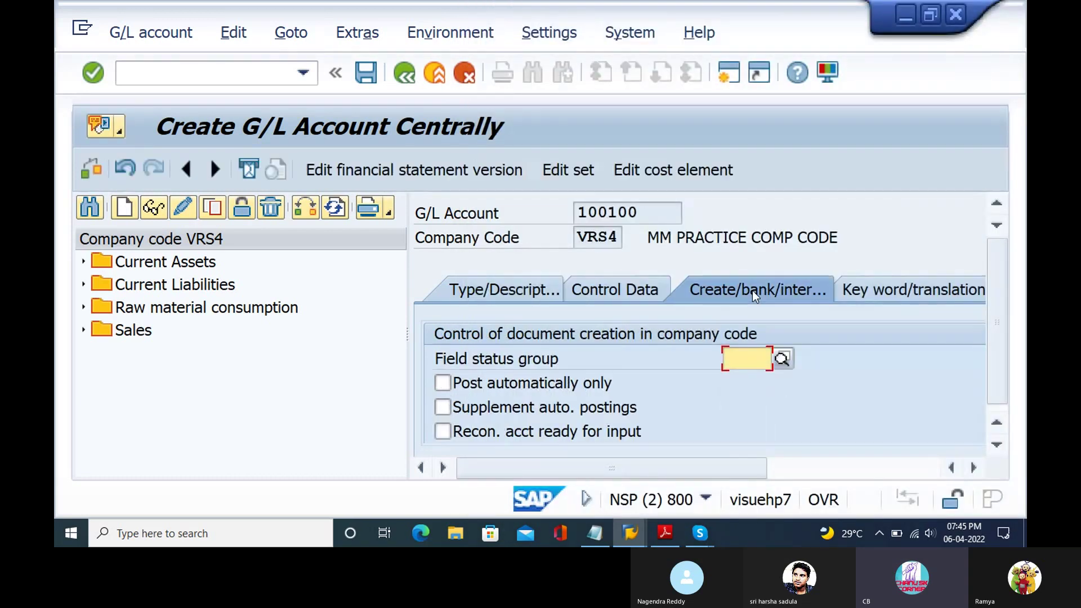
{"action": "left_click", "coordinate": [783, 359]}
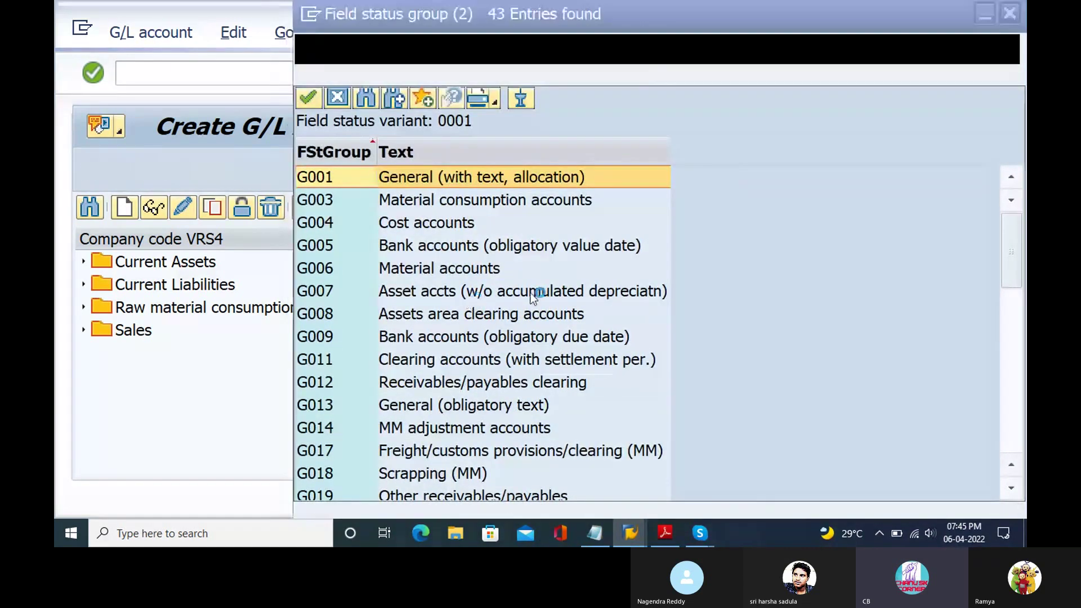
{"action": "double_click", "coordinate": [441, 176]}
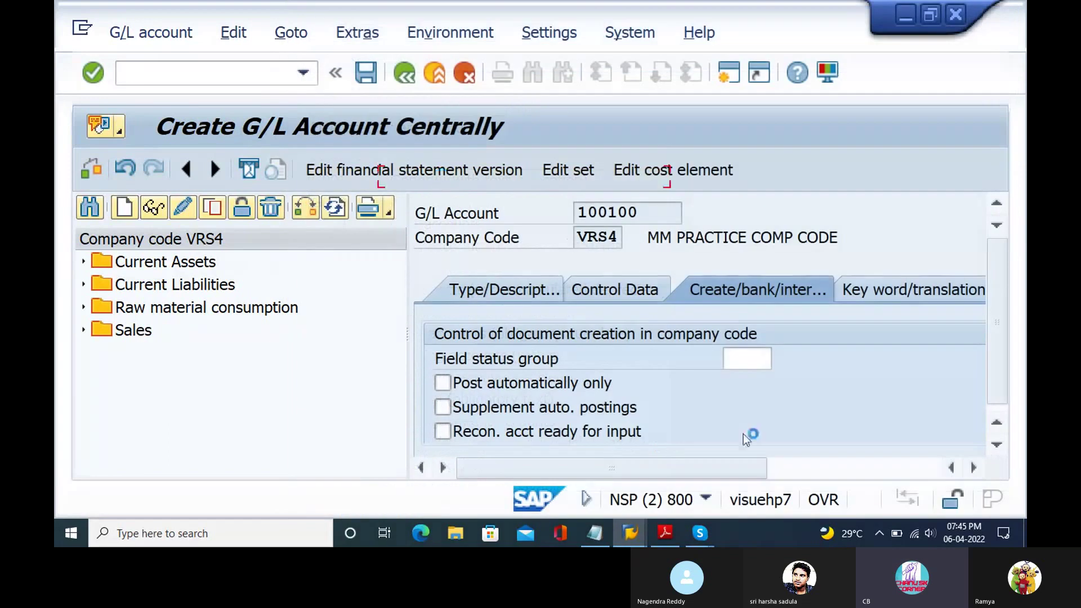
{"action": "left_click", "coordinate": [441, 383]}
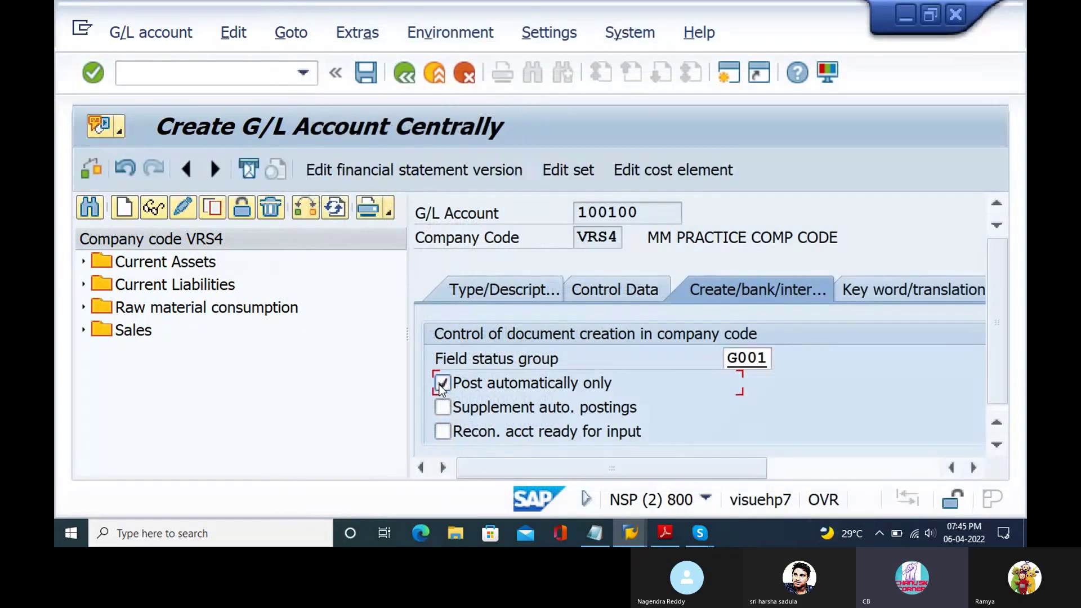
{"action": "left_click", "coordinate": [366, 74]}
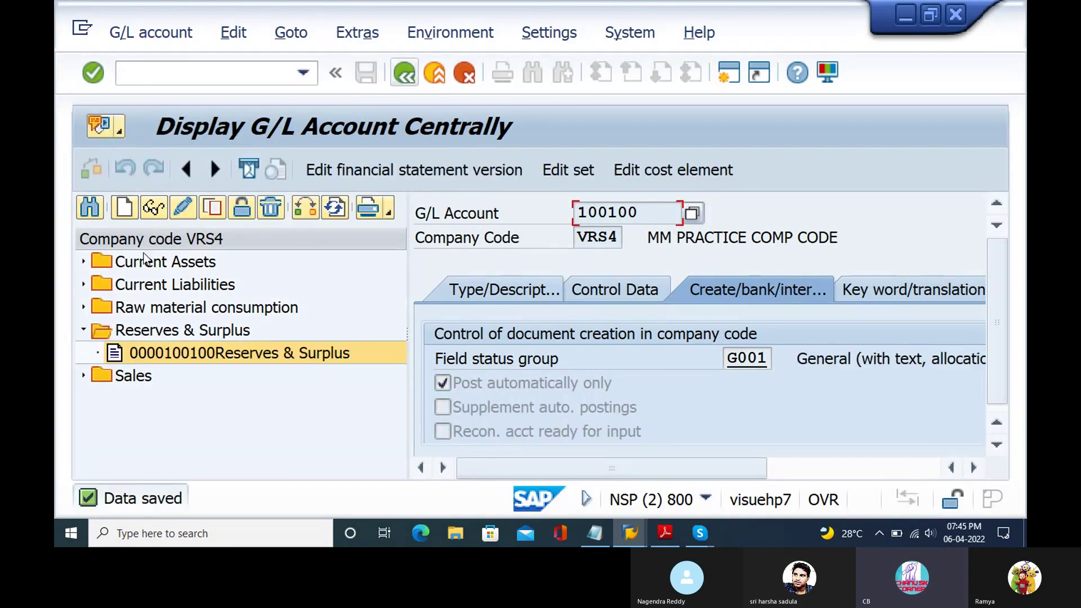
Step: Change G/L account 100100 so that it no longer posts automatically only, and save it
{"action": "left_click", "coordinate": [179, 208]}
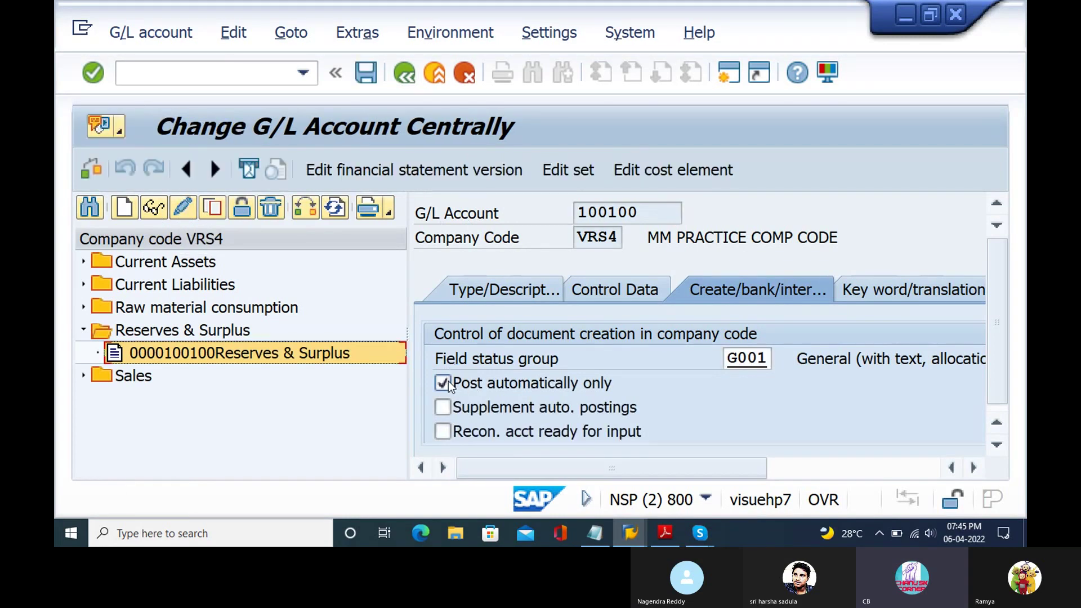
{"action": "left_click", "coordinate": [445, 381]}
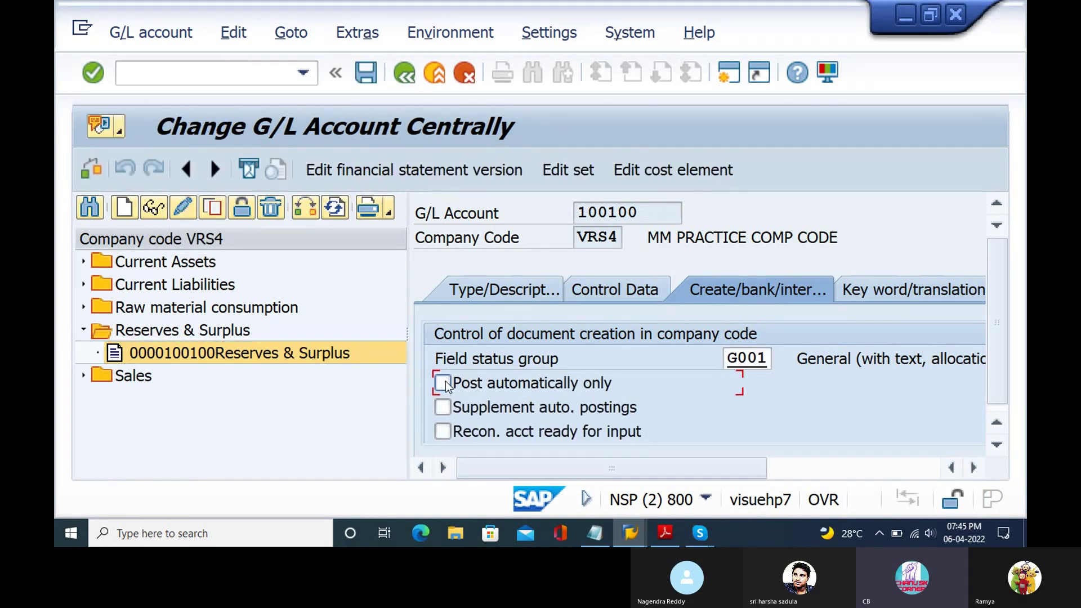
{"action": "left_click", "coordinate": [365, 72]}
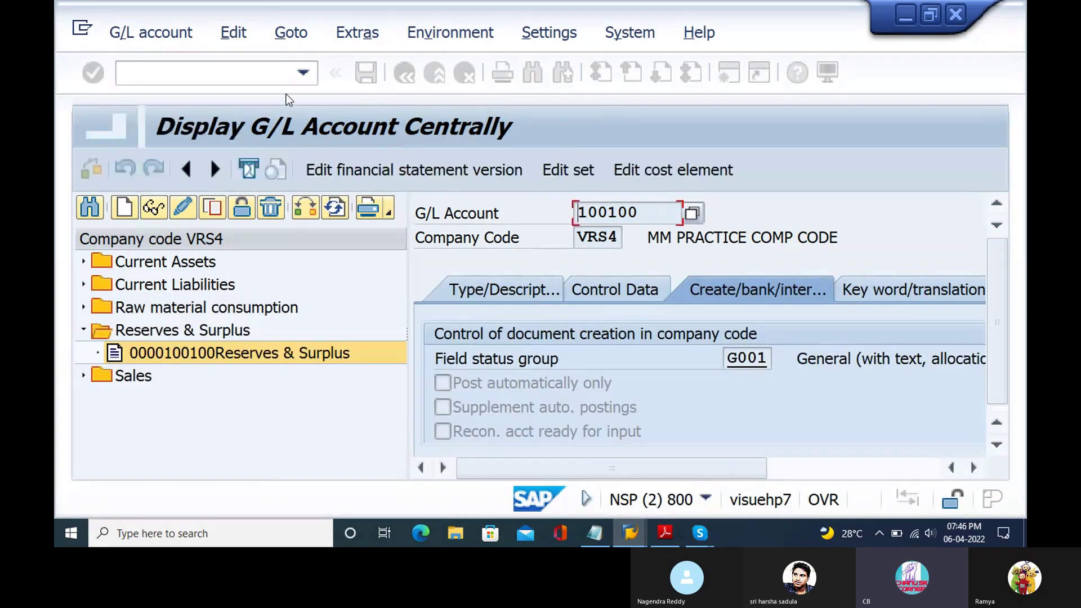
Step: Switch to the goods receipt session and restart transaction MB1C for a fresh entry
{"action": "key", "text": "alt+Tab"}
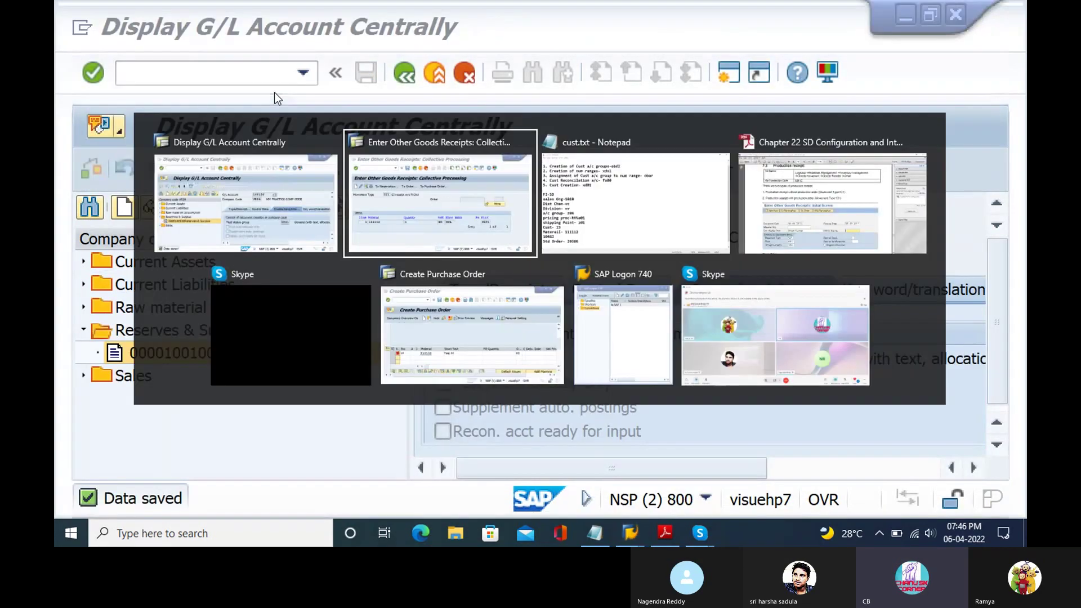
{"action": "left_click", "coordinate": [208, 72]}
{"action": "type", "text": "/n"}
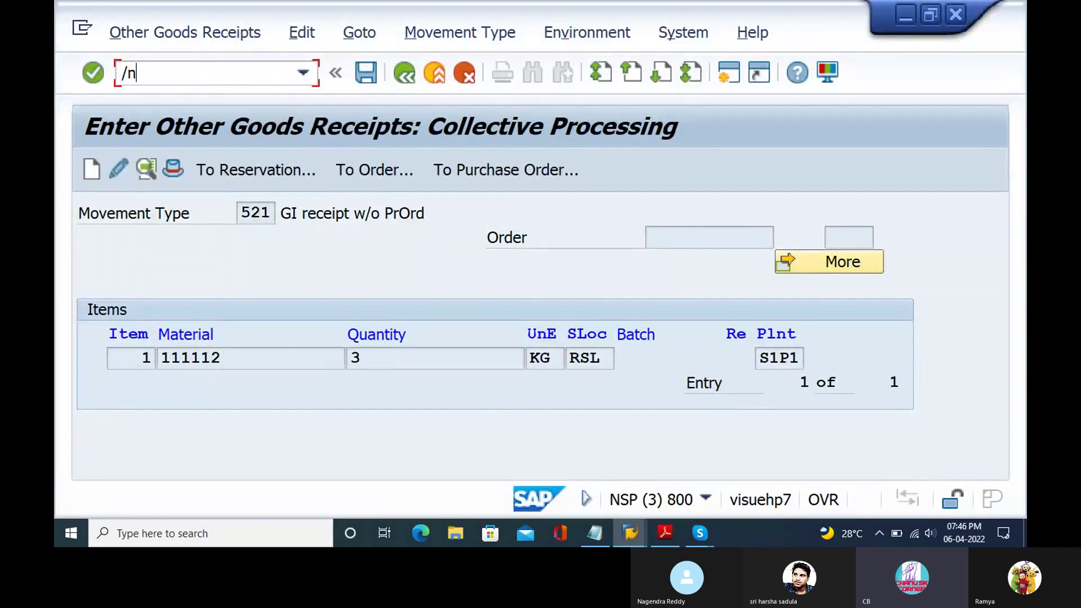
{"action": "type", "text": "mb1c"}
{"action": "key", "text": "Return"}
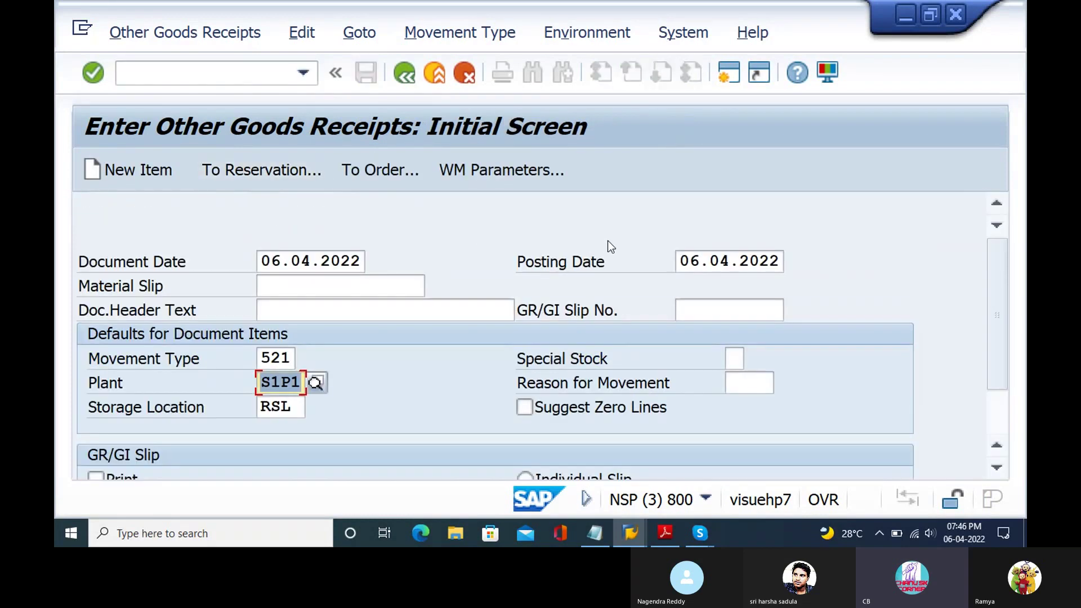
Step: Set the document date and posting date to 06.03.2022 and continue to the receipt's item entry
{"action": "left_click", "coordinate": [312, 260]}
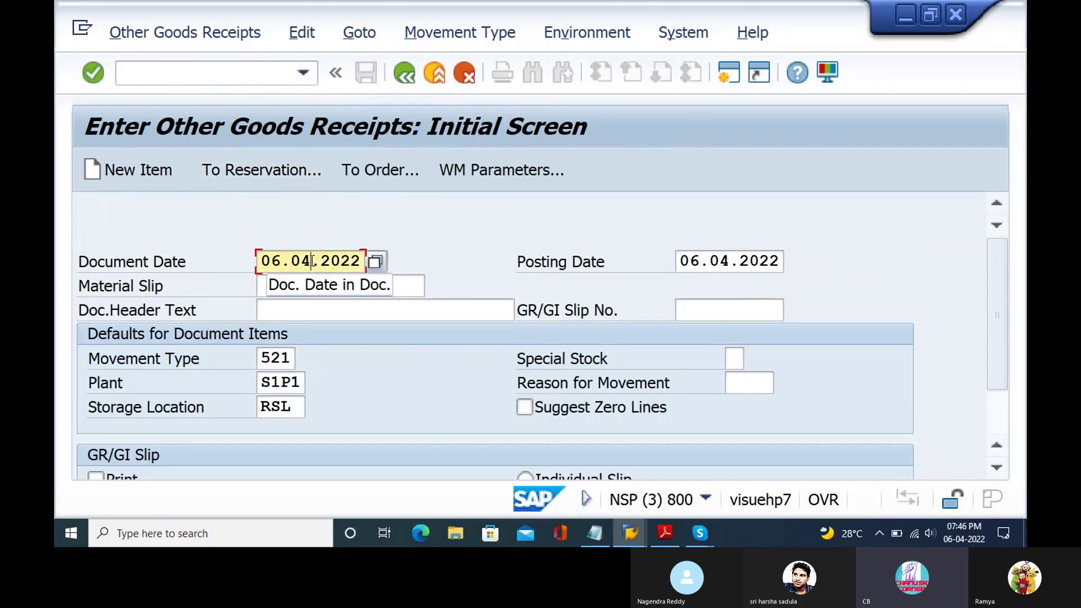
{"action": "key", "text": "BackSpace"}
{"action": "type", "text": "3"}
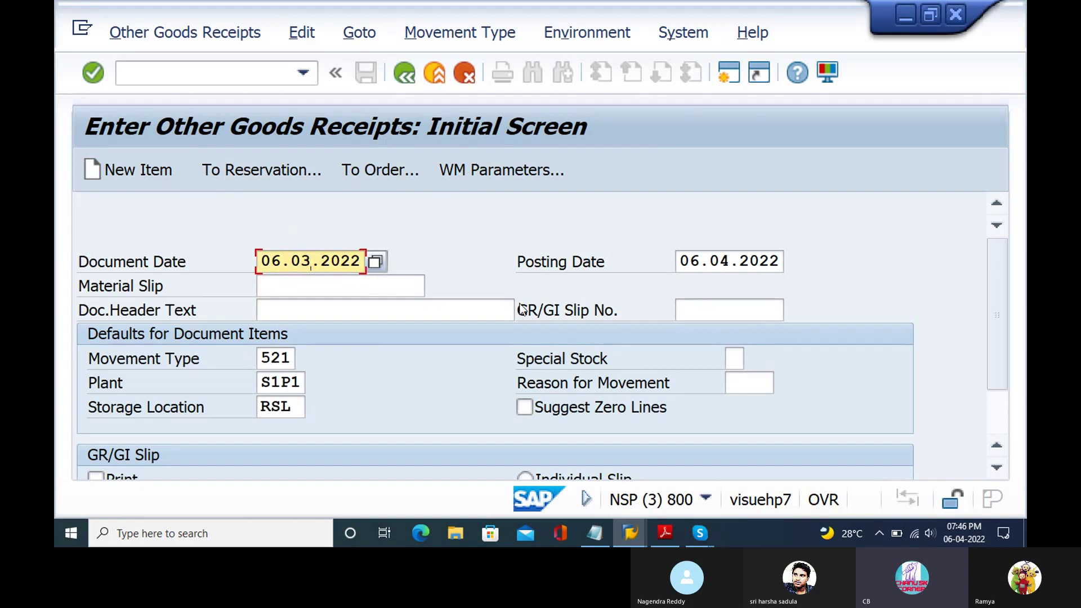
{"action": "left_click", "coordinate": [732, 256]}
{"action": "key", "text": "BackSpace"}
{"action": "type", "text": "3"}
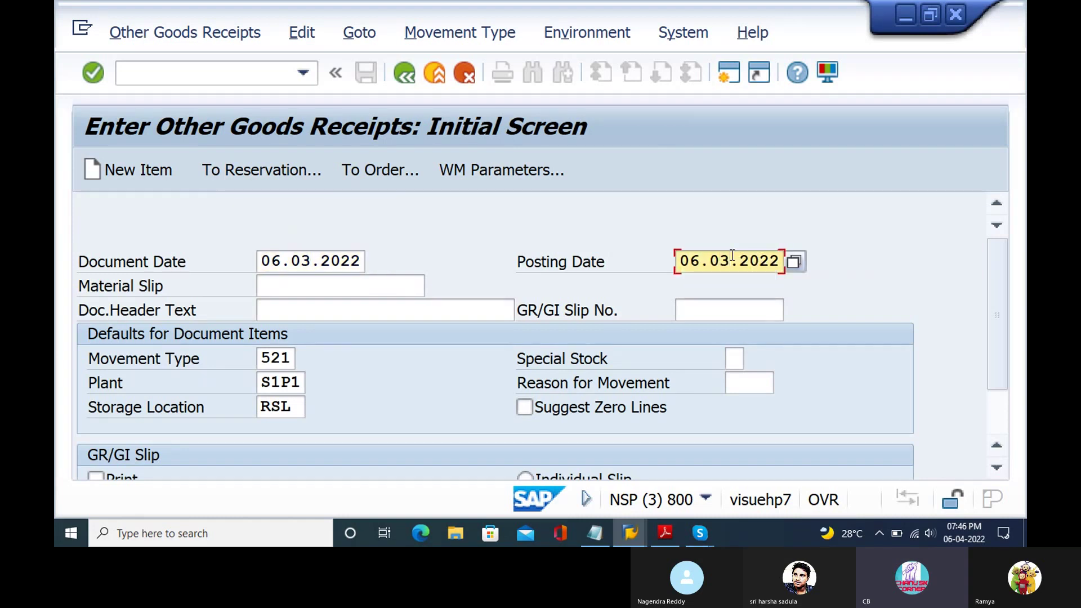
{"action": "key", "text": "Return"}
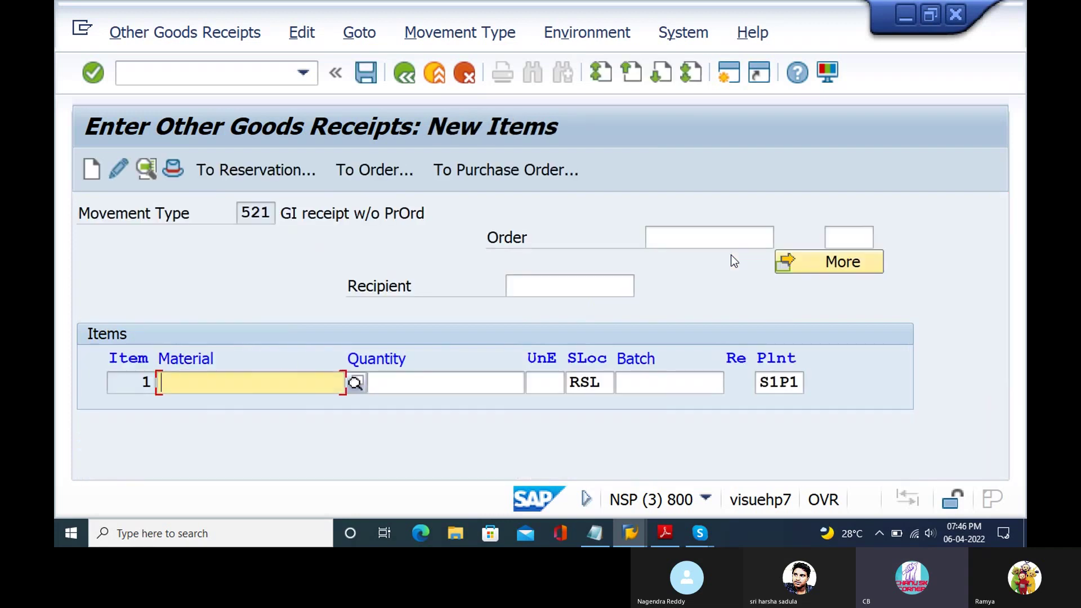
Step: Enter material 111112 for item 1 of the 521 goods receipt
{"action": "type", "text": "11111"}
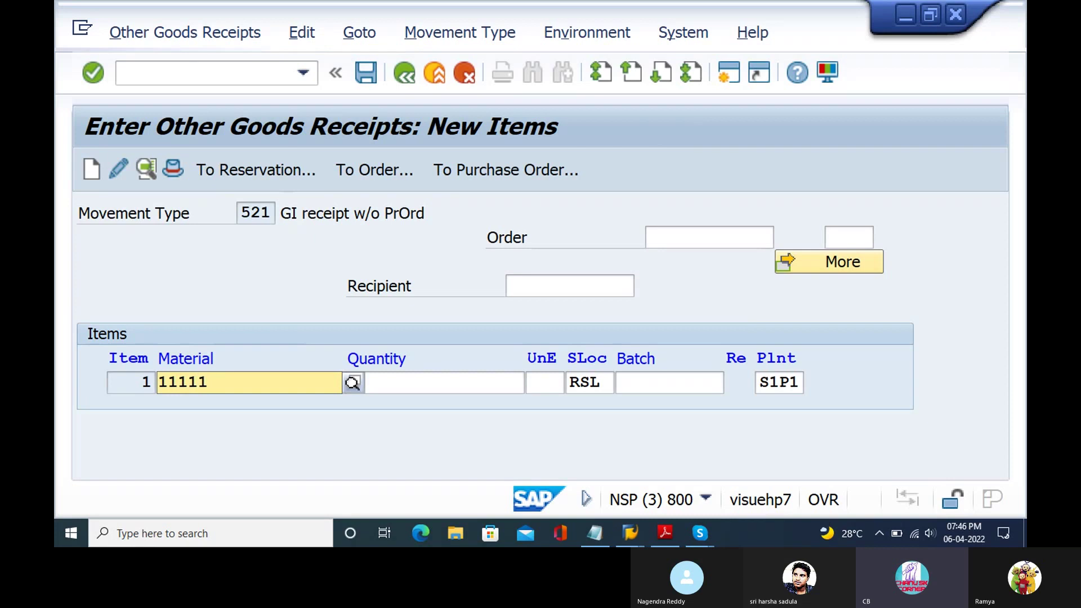
{"action": "type", "text": "2"}
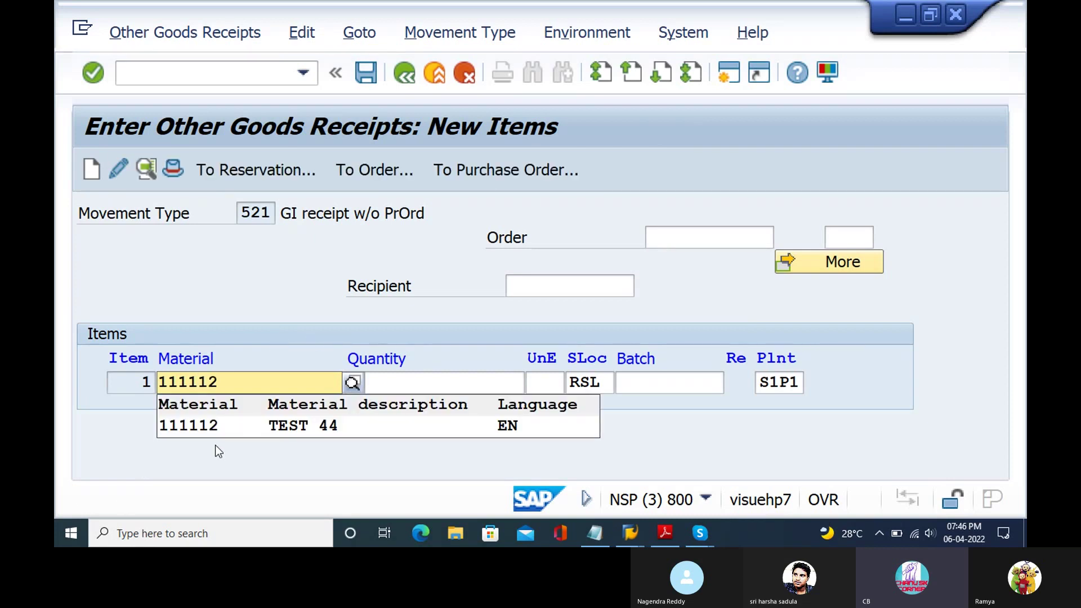
{"action": "left_click", "coordinate": [242, 432]}
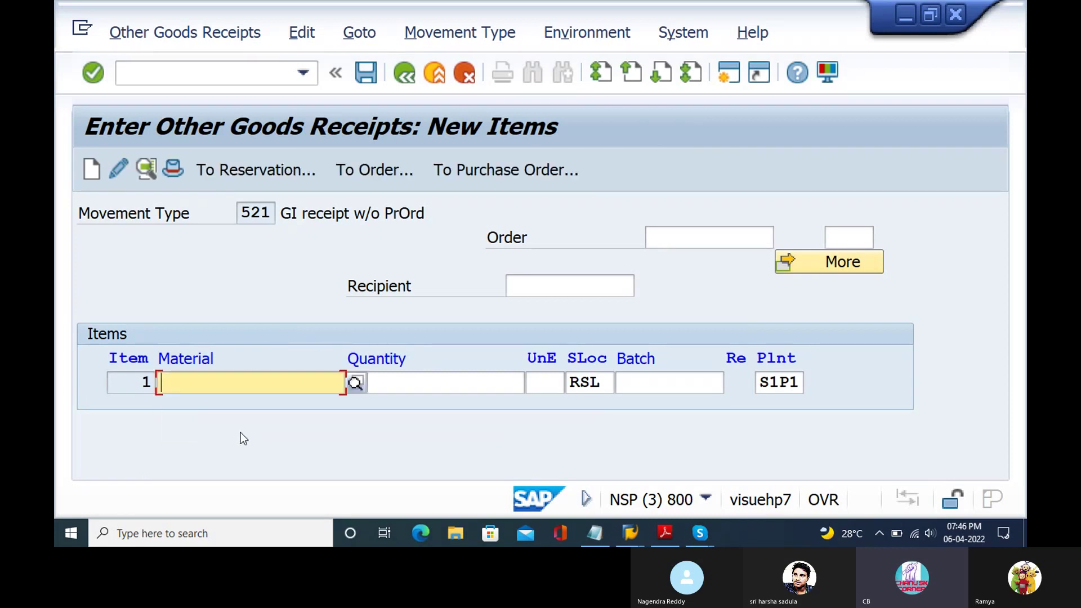
Step: Try to assign the receipt to the standard order number recorded in the cust.txt notes, and clear the order entry
{"action": "left_click", "coordinate": [677, 237]}
{"action": "type", "text": "20386"}
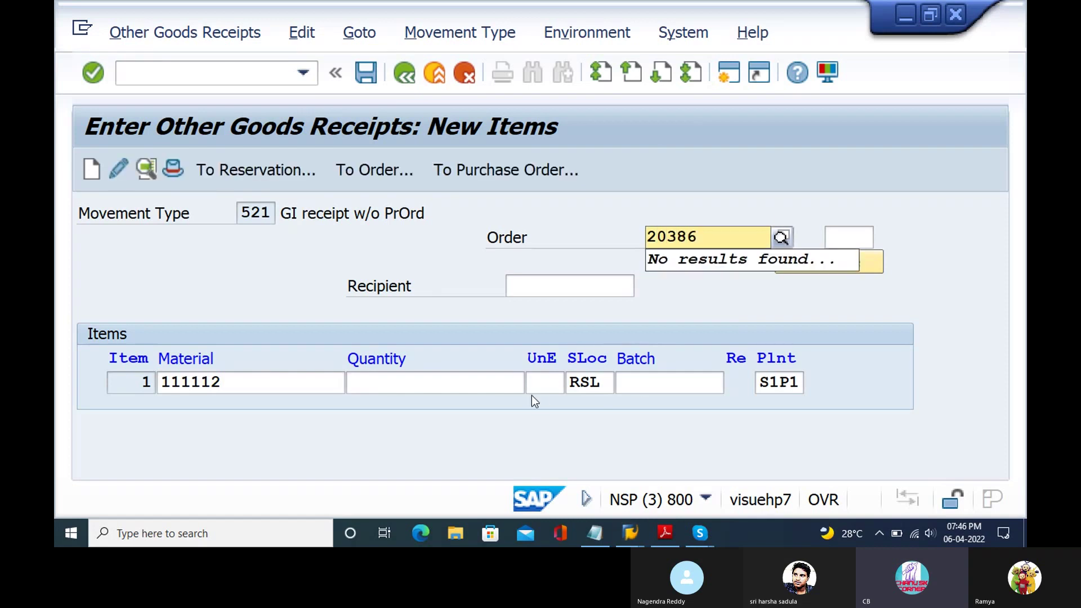
{"action": "key", "text": "Return"}
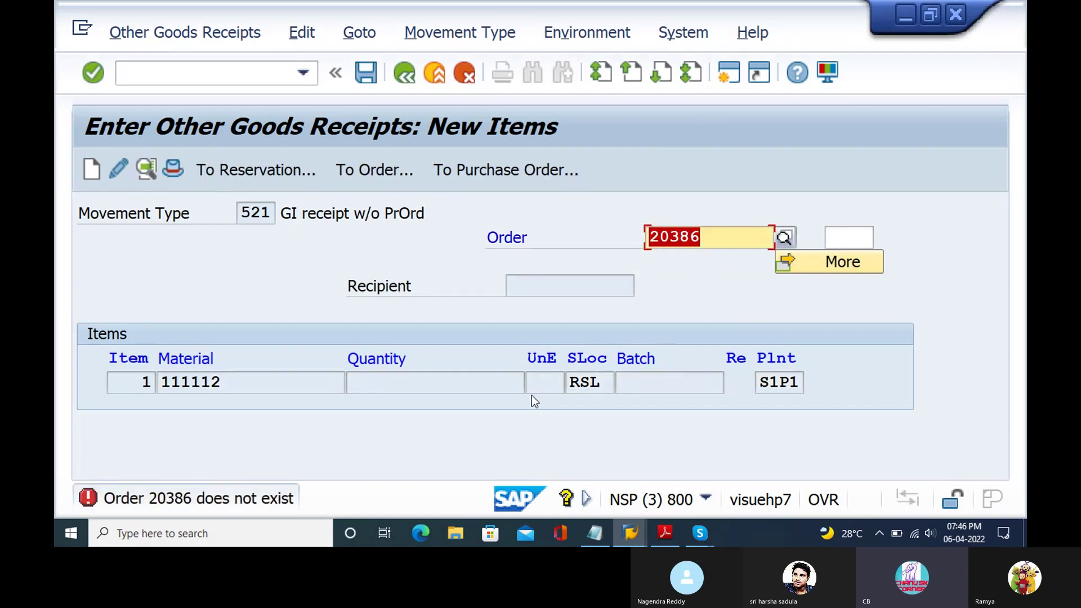
{"action": "key", "text": "alt+Tab"}
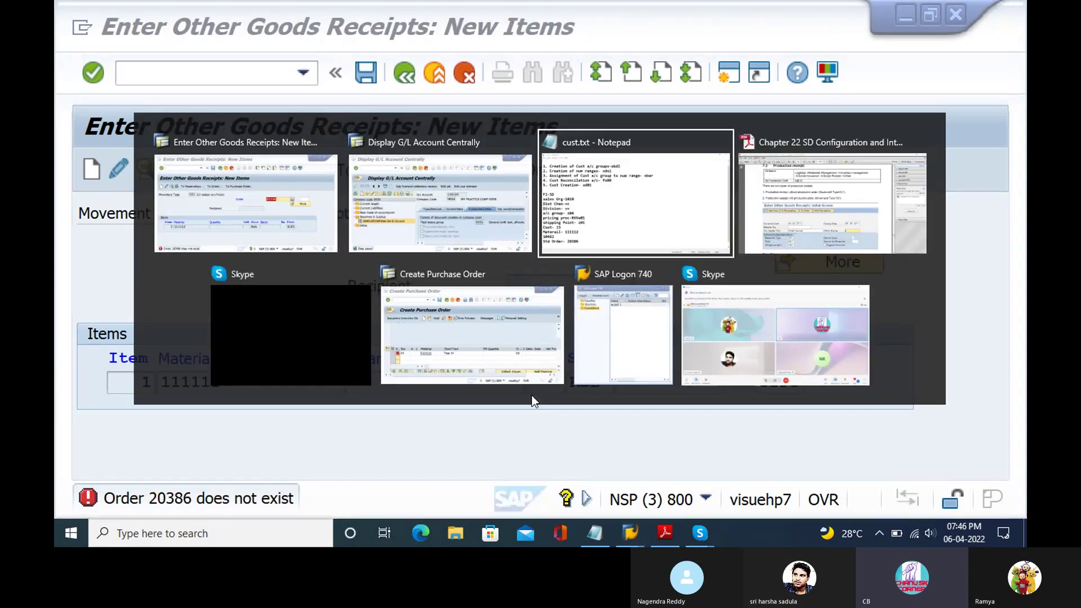
{"action": "key", "text": "alt+Tab"}
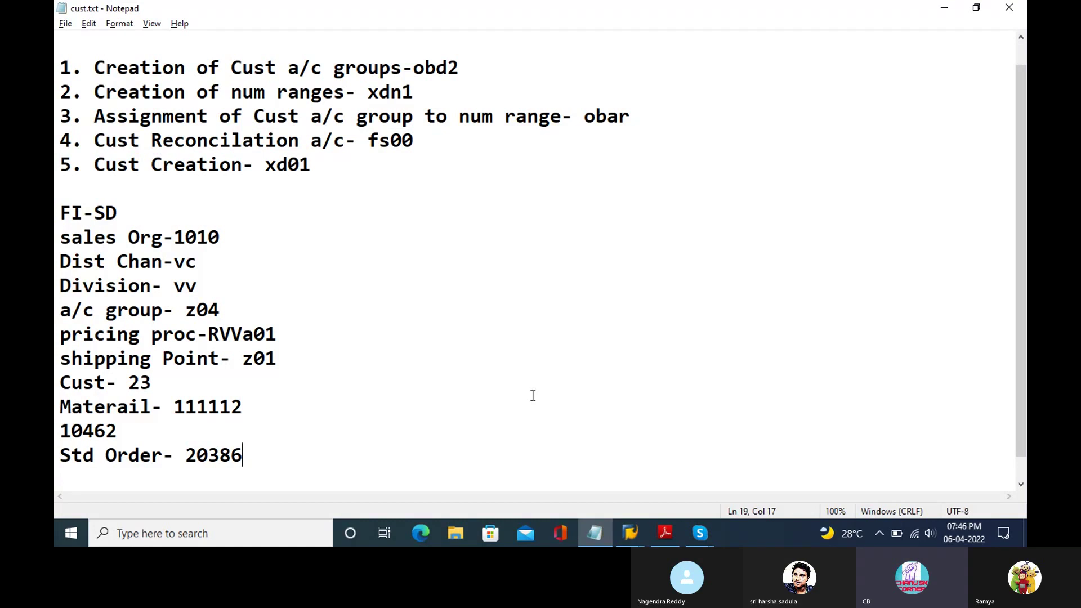
{"action": "key", "text": "alt+Tab"}
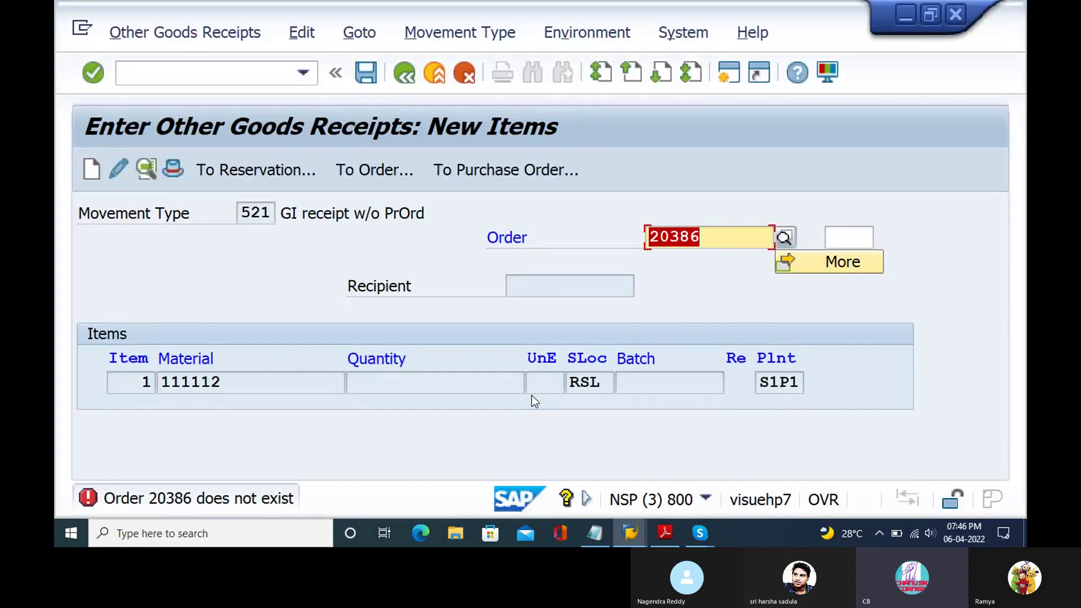
{"action": "key", "text": "BackSpace"}
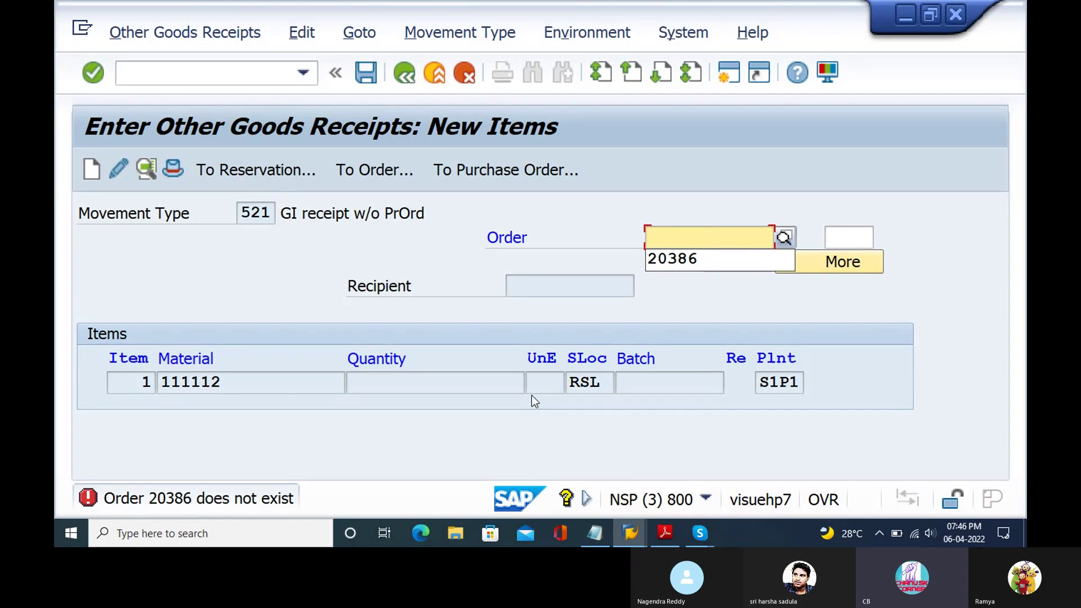
Step: Enter a quantity of 3 KG for material 111112 and post the goods receipt
{"action": "key", "text": "Return"}
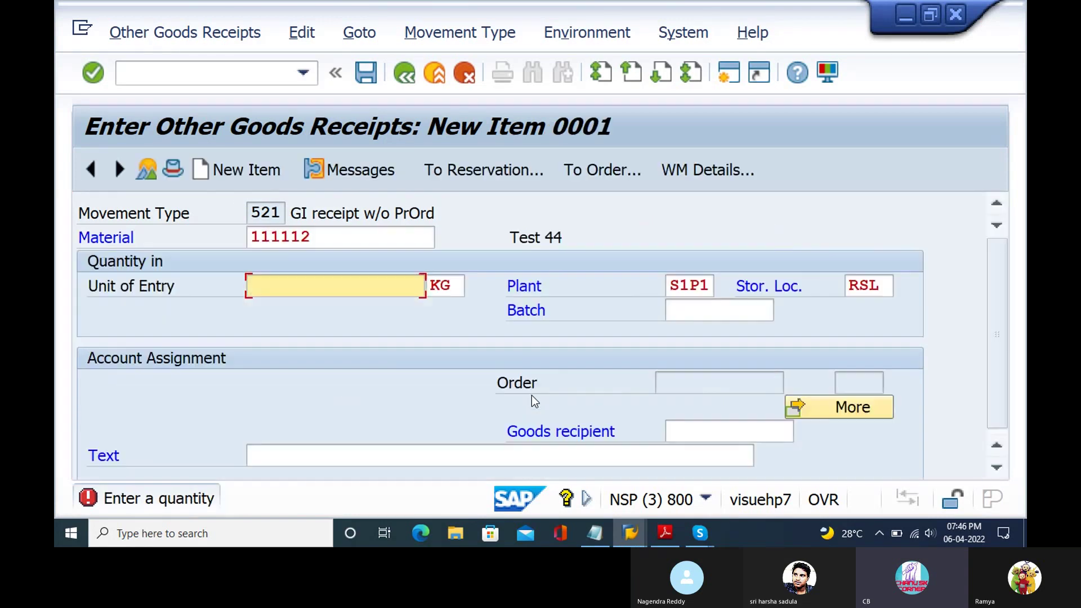
{"action": "type", "text": "3"}
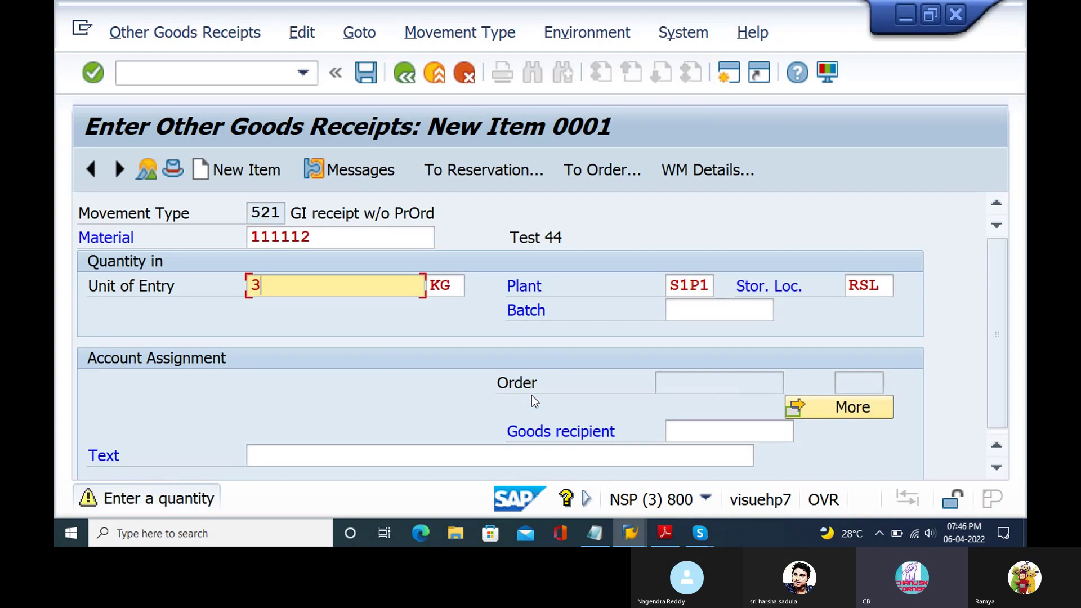
{"action": "key", "text": "Return"}
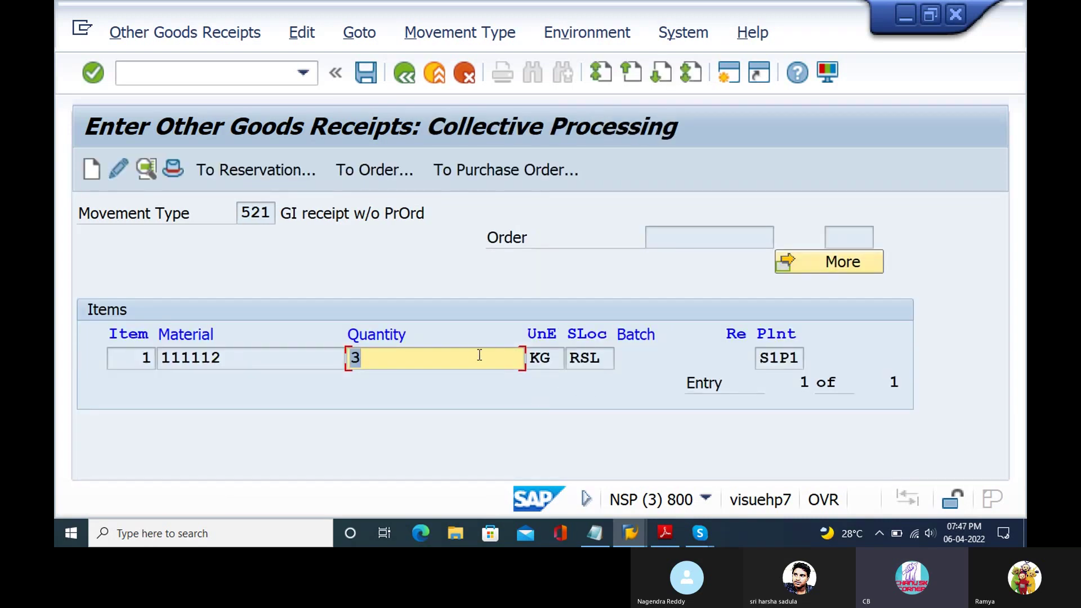
{"action": "left_click", "coordinate": [366, 74]}
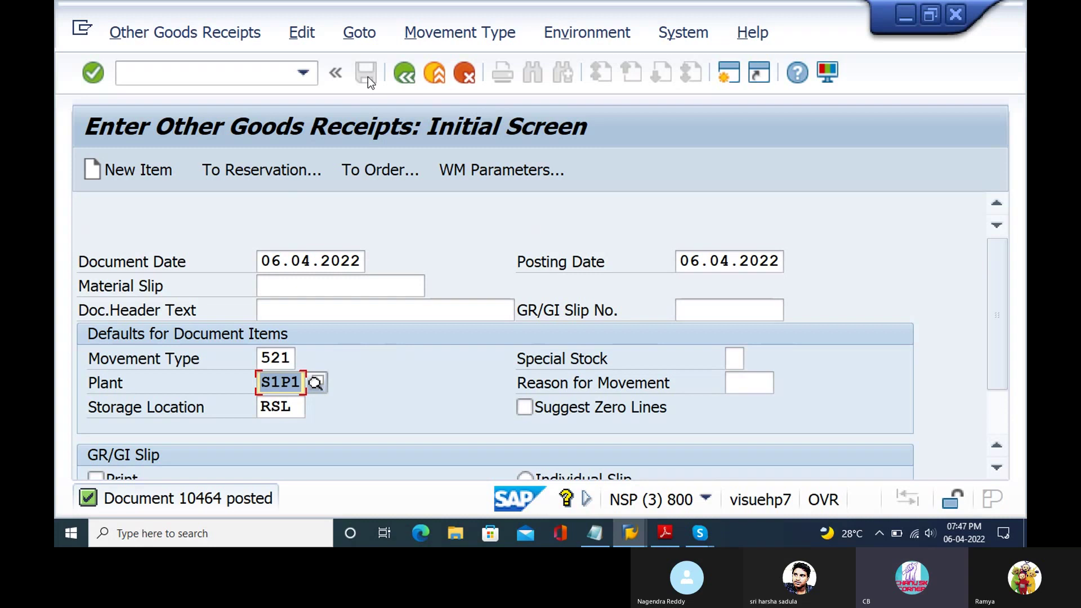
Step: Switch to the G/L account session and display the newly posted 2022 material document with transaction MB03
{"action": "key", "text": "alt+Tab"}
{"action": "key", "text": "alt+Tab"}
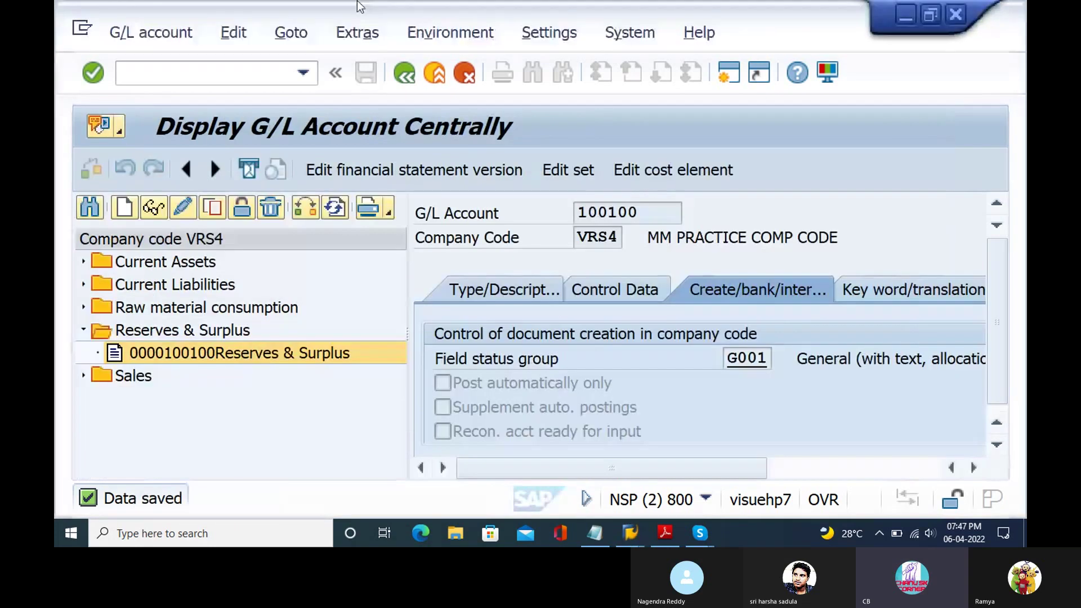
{"action": "left_click", "coordinate": [192, 72]}
{"action": "type", "text": "/nmb03"}
{"action": "key", "text": "Return"}
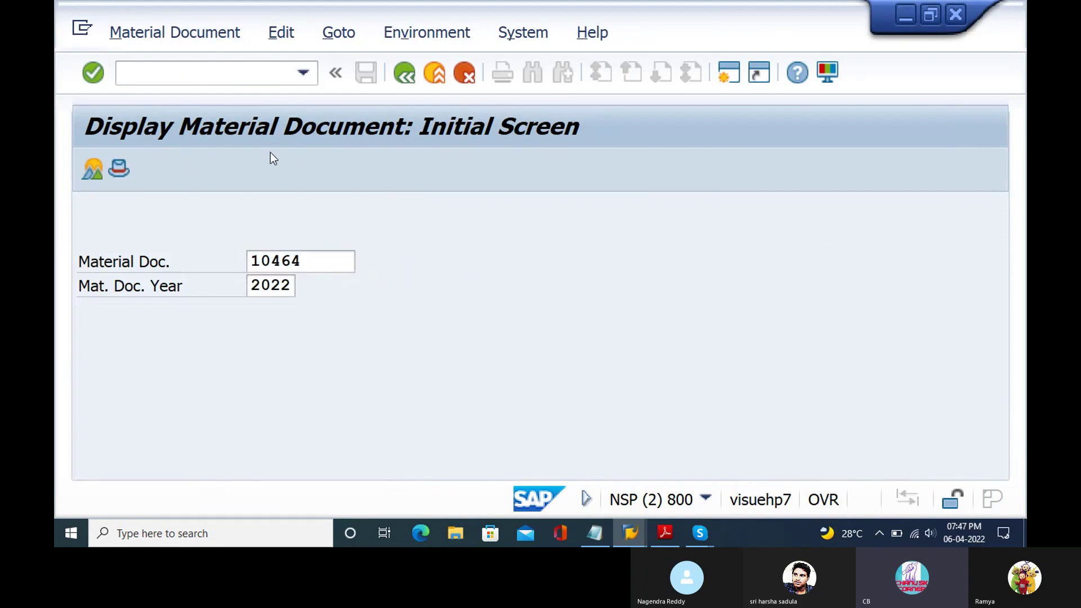
{"action": "key", "text": "Return"}
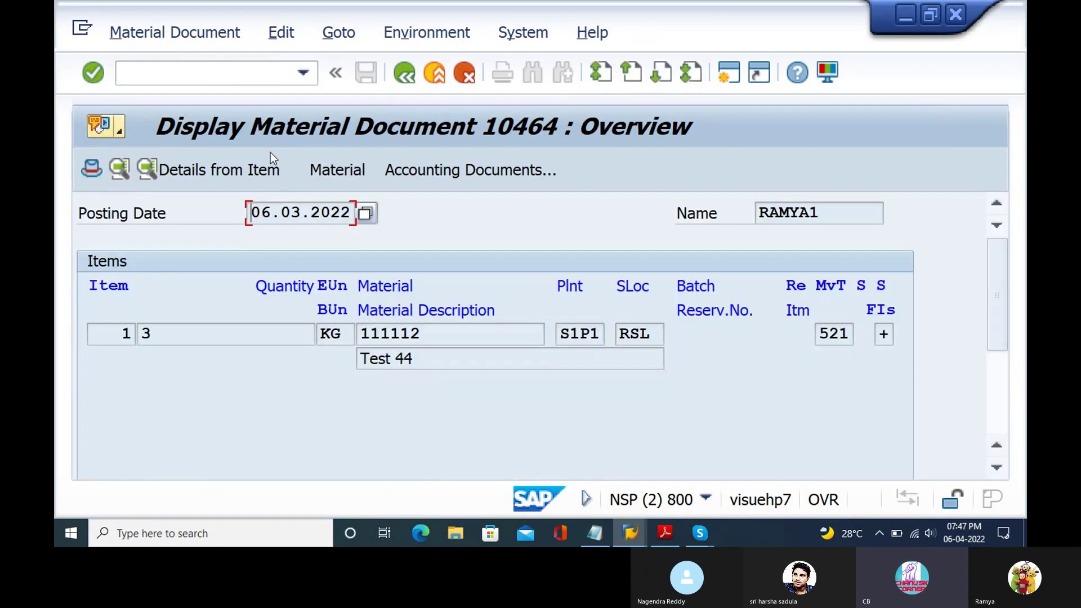
Step: Open the accounting document belonging to the material document and review its line items
{"action": "left_click", "coordinate": [435, 170]}
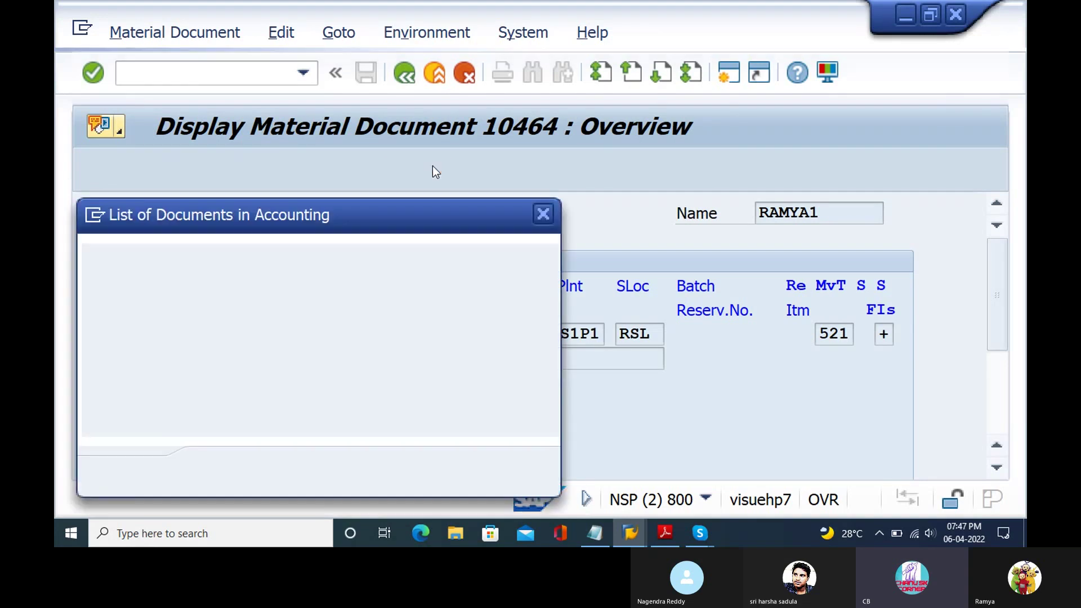
{"action": "double_click", "coordinate": [249, 323]}
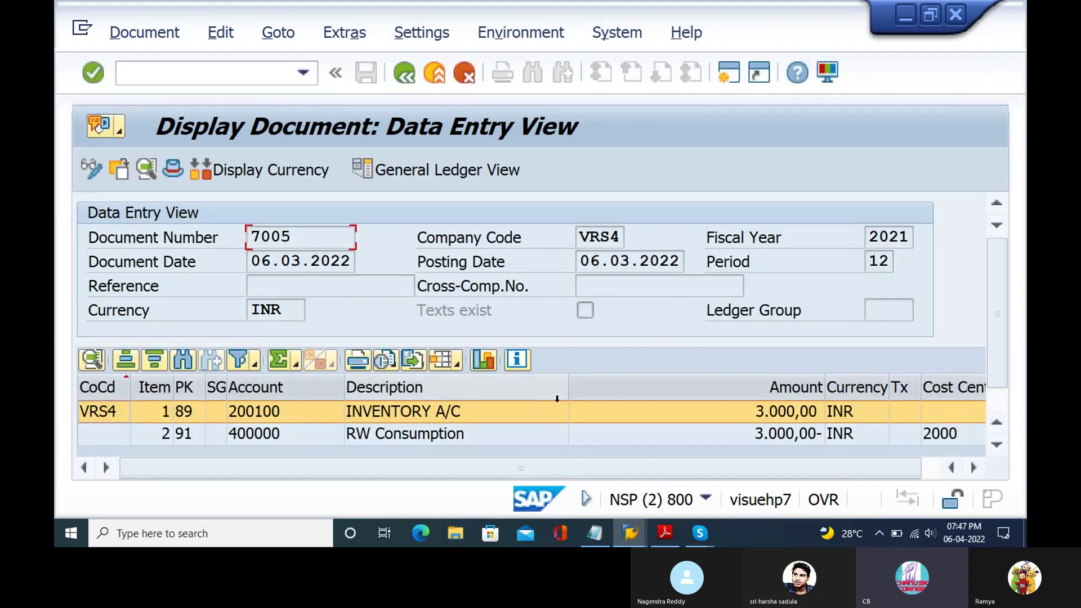
{"action": "left_click", "coordinate": [996, 444]}
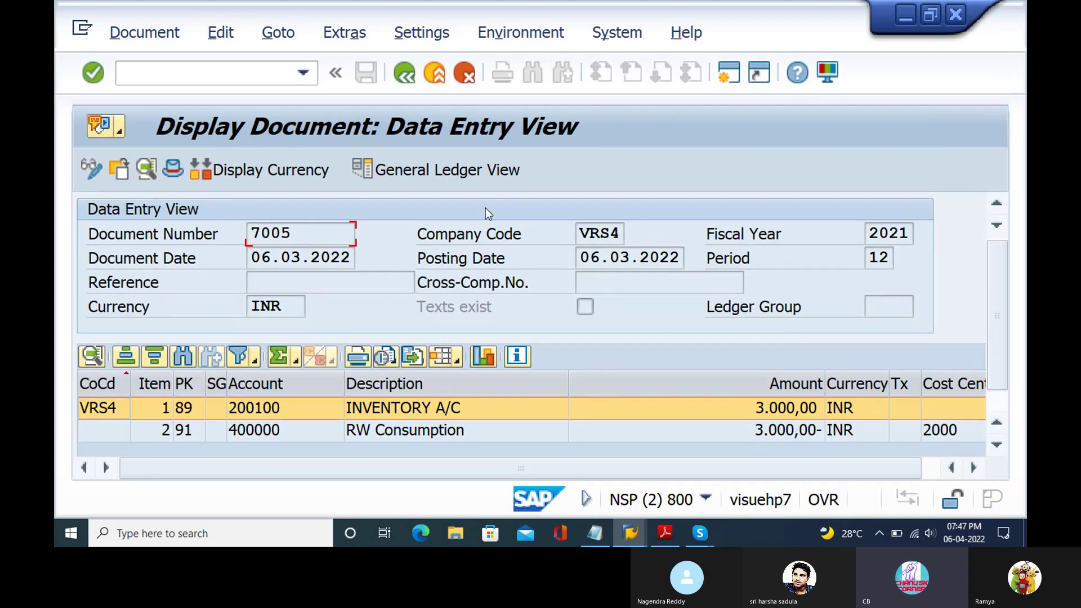
Step: Switch to the Chapter 22 PDF in Adobe Reader and review the production receipt example, including its accounting entries
{"action": "key", "text": "alt+Tab"}
{"action": "key", "text": "alt+Tab"}
{"action": "key", "text": "alt+Tab"}
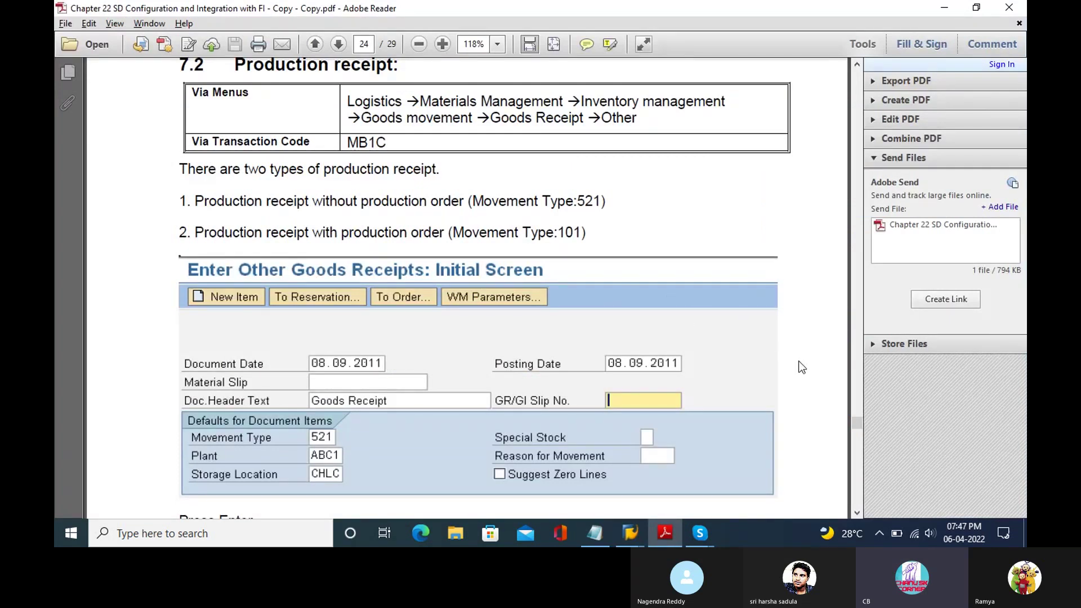
{"action": "scroll", "coordinate": [802, 367], "scroll_direction": "down", "scroll_amount": 2}
{"action": "scroll", "coordinate": [802, 367], "scroll_direction": "down", "scroll_amount": 8}
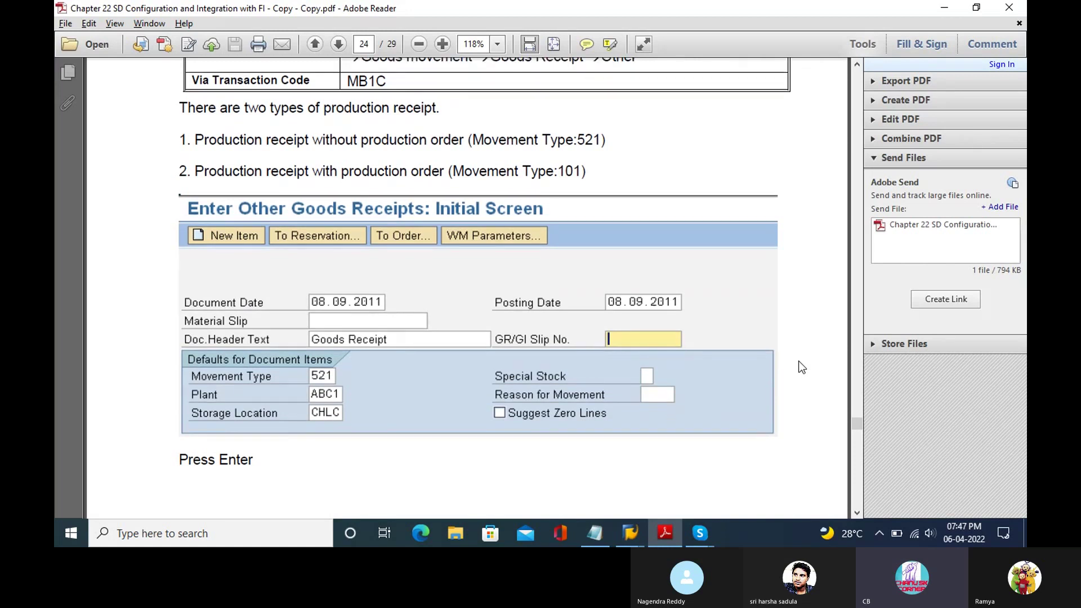
{"action": "scroll", "coordinate": [802, 367], "scroll_direction": "down", "scroll_amount": 10}
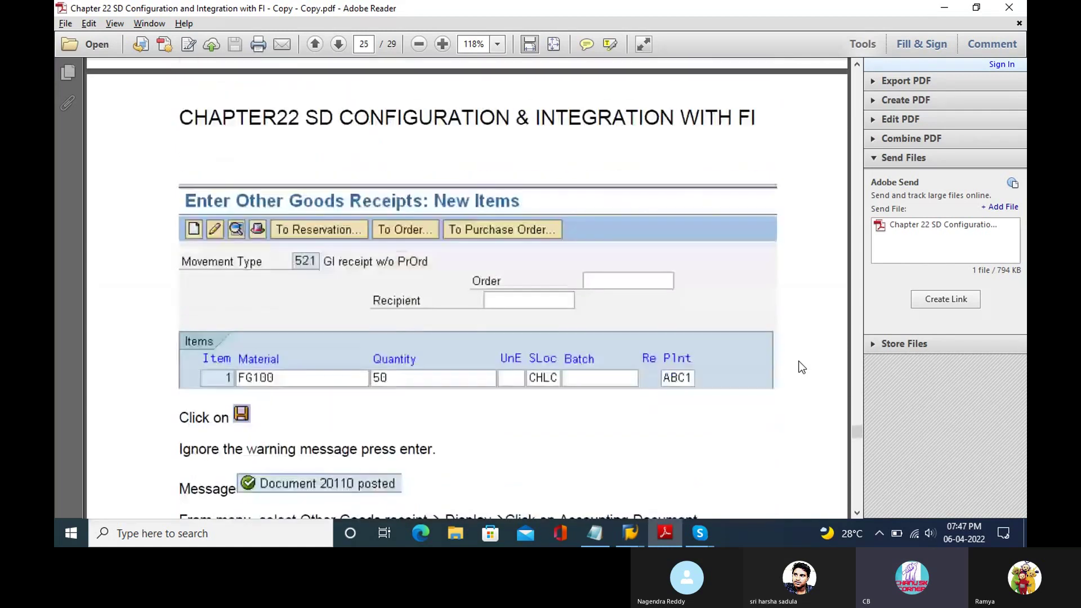
{"action": "scroll", "coordinate": [802, 367], "scroll_direction": "down", "scroll_amount": 17}
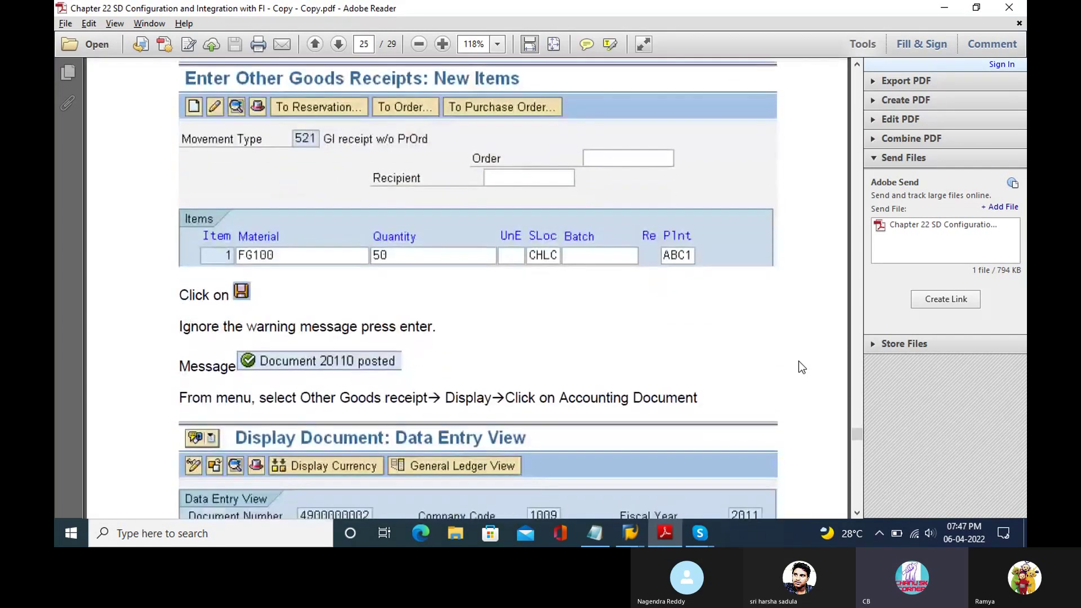
{"action": "scroll", "coordinate": [802, 367], "scroll_direction": "down", "scroll_amount": 15}
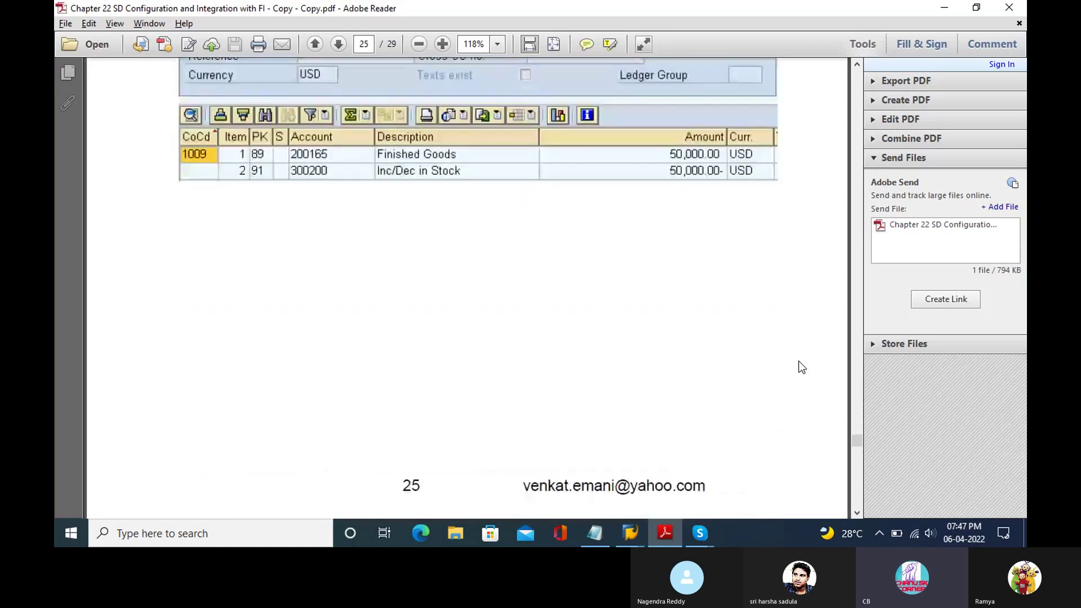
Step: Return to SAP and display the MMBE stock overview for material 111112 in plant S1P1, storage location RSL
{"action": "key", "text": "alt+Tab"}
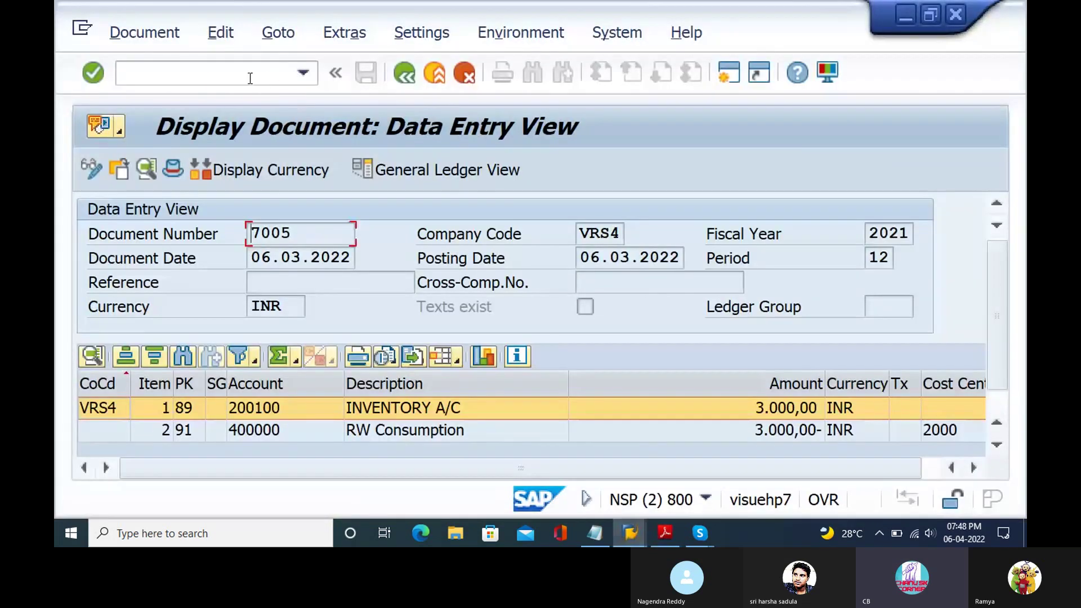
{"action": "left_click", "coordinate": [246, 74]}
{"action": "type", "text": "/nmmbe"}
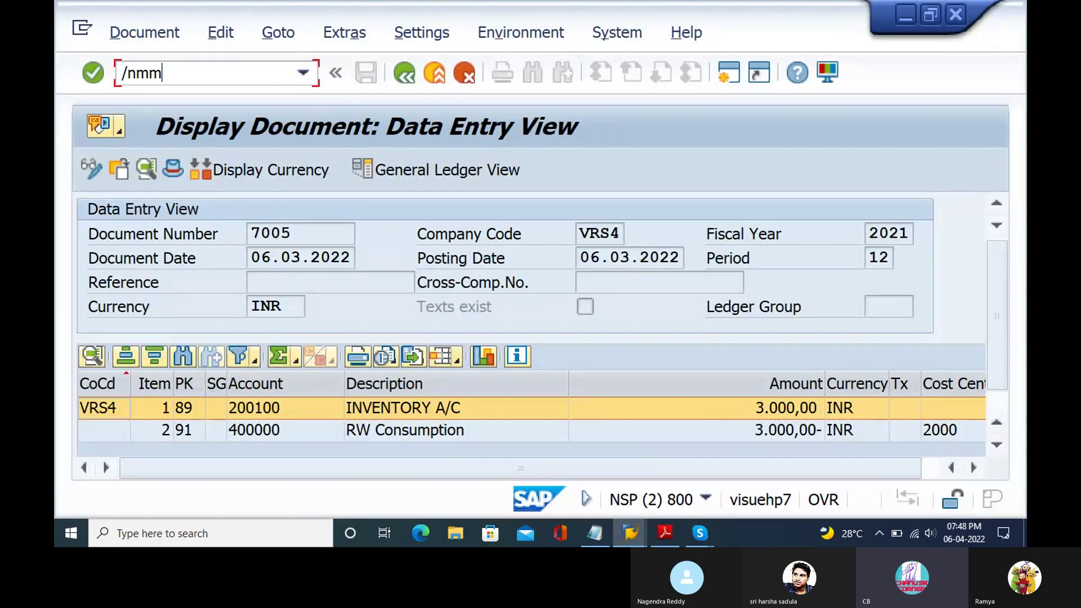
{"action": "key", "text": "Return"}
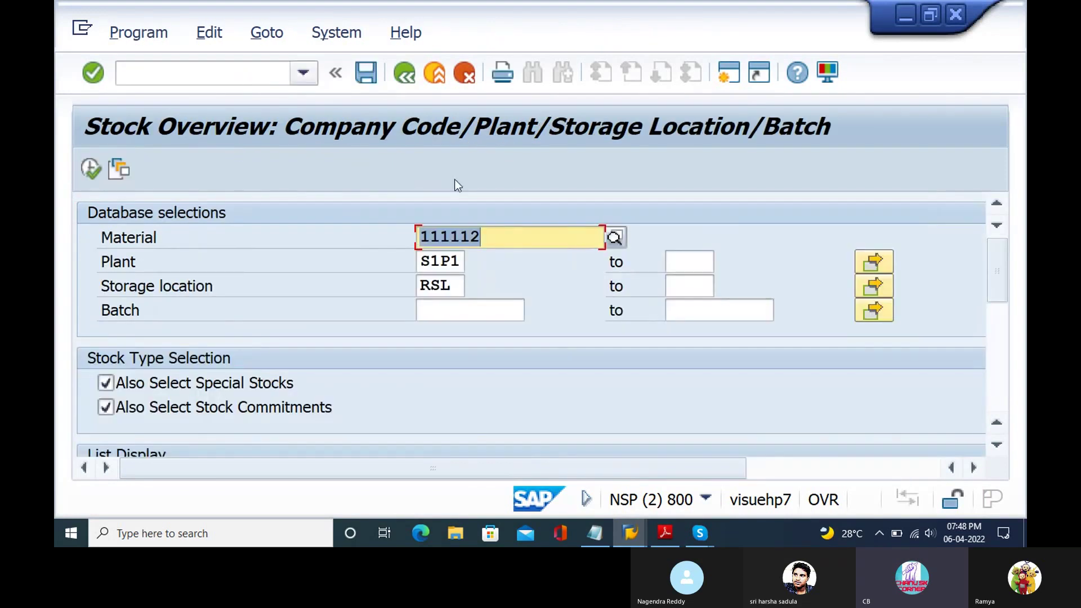
{"action": "left_click", "coordinate": [93, 167]}
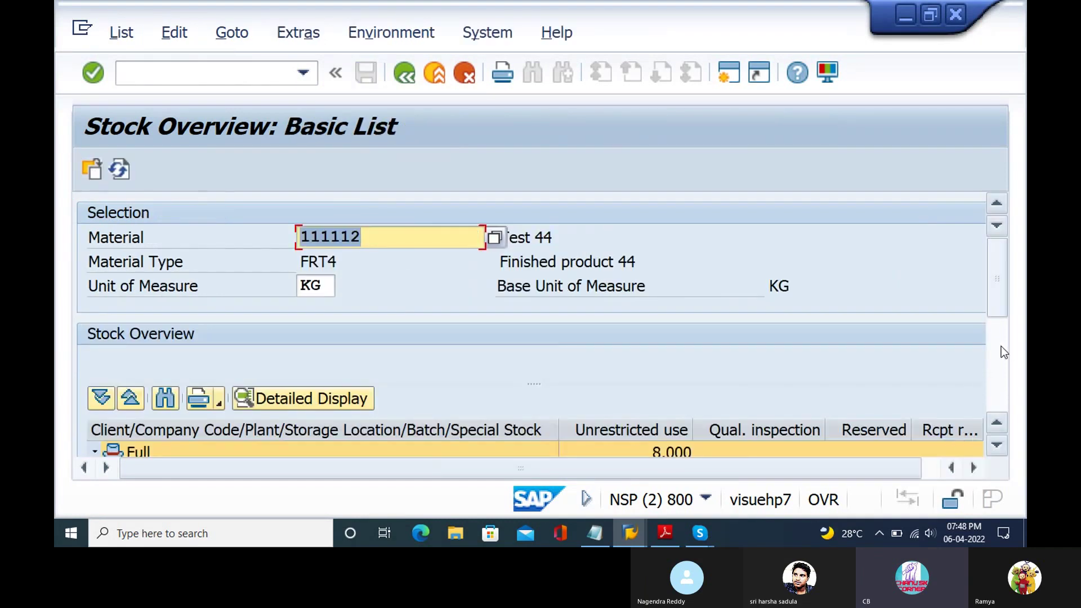
{"action": "left_click", "coordinate": [1002, 347]}
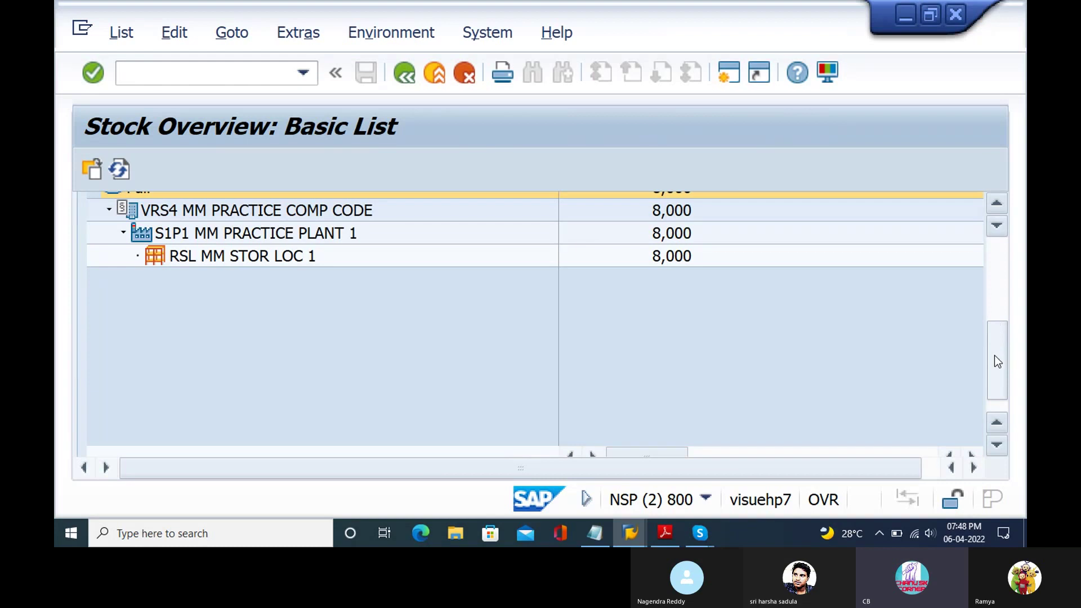
{"action": "left_click_drag", "start_coordinate": [995, 356], "coordinate": [1006, 312]}
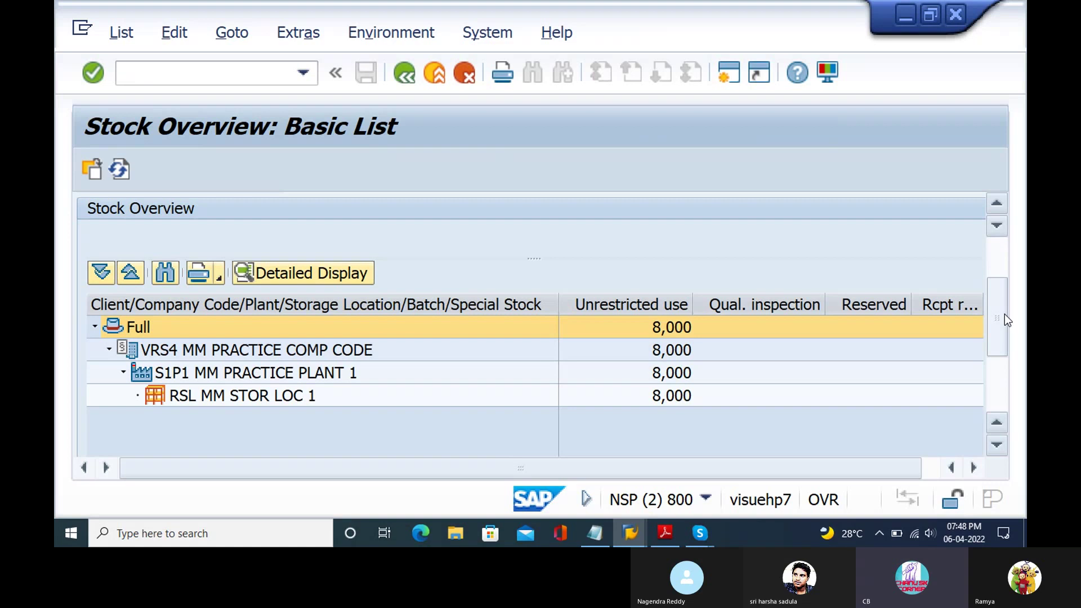
Step: Switch to the goods receipt session, then to the Chapter 22 PDF, and review section 7.3 Outbound Delivery and its transaction code
{"action": "key", "text": "alt+Tab"}
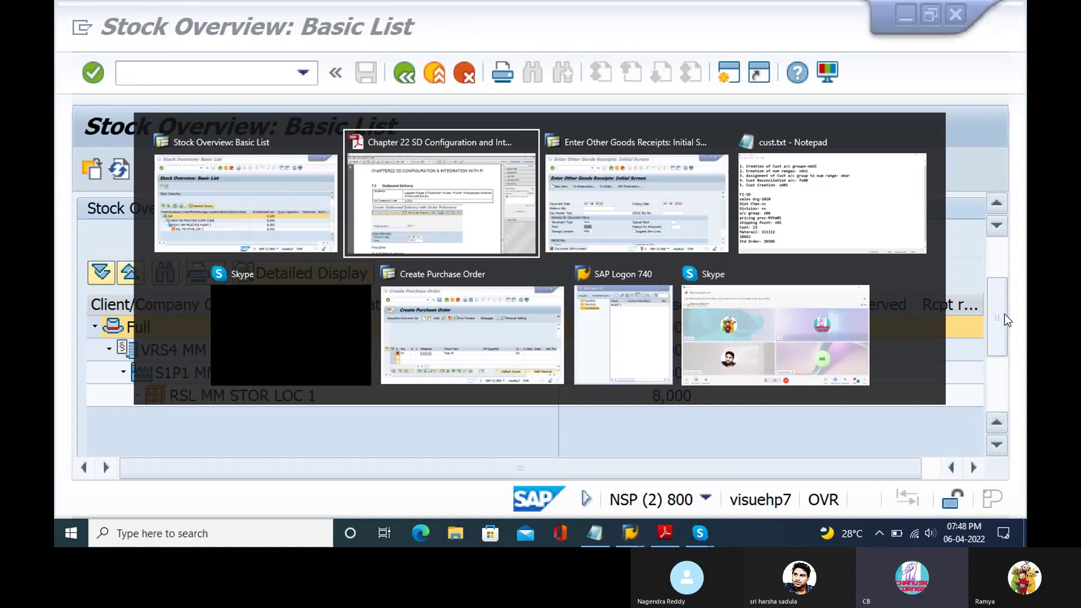
{"action": "key", "text": "alt+Tab"}
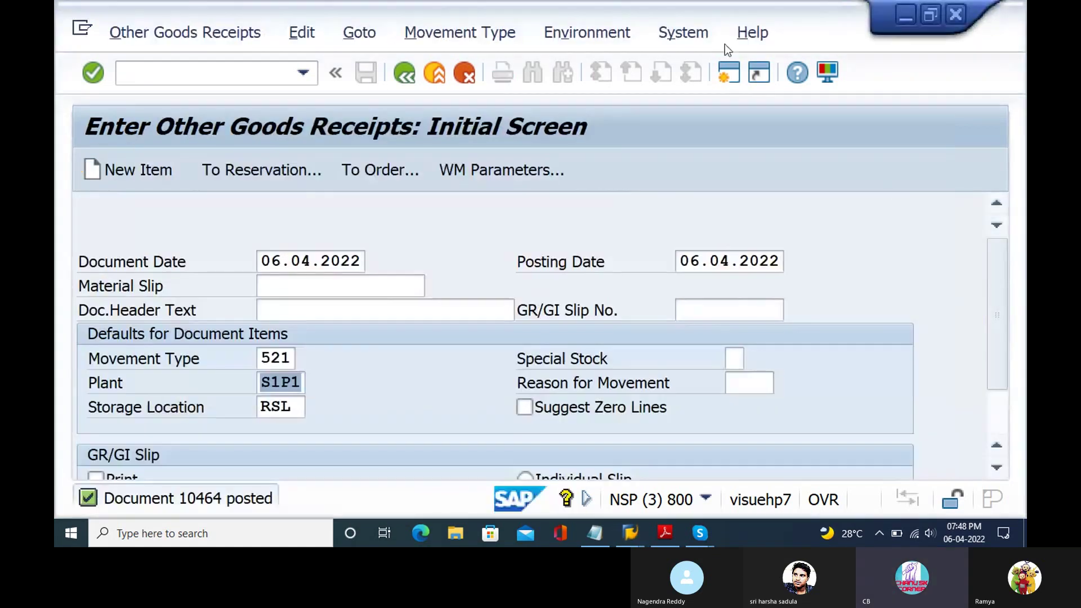
{"action": "left_click", "coordinate": [187, 76]}
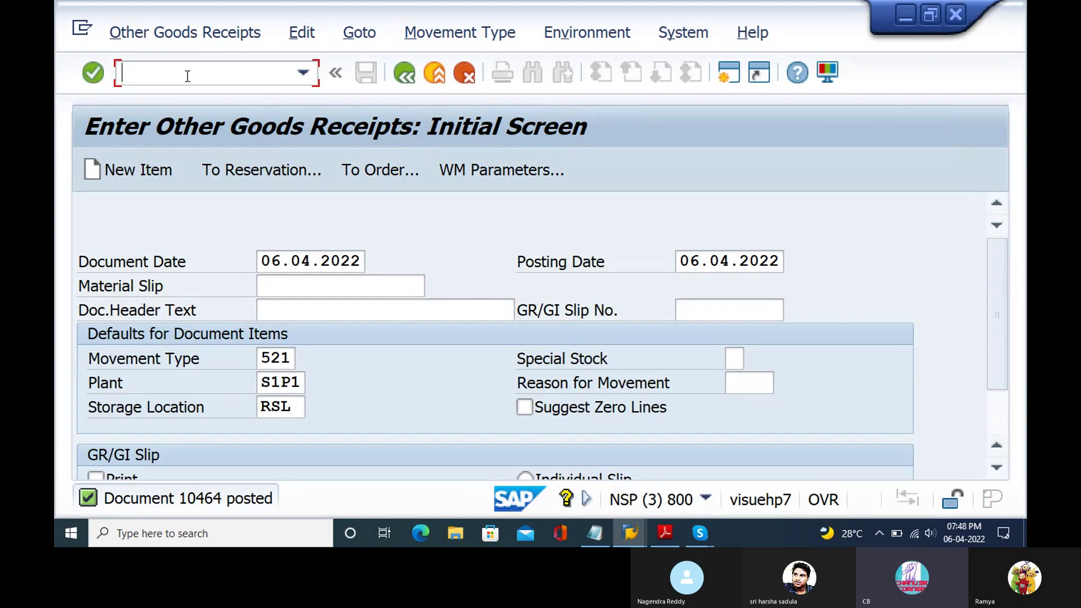
{"action": "type", "text": "/n"}
{"action": "key", "text": "alt+Tab"}
{"action": "key", "text": "alt+Tab"}
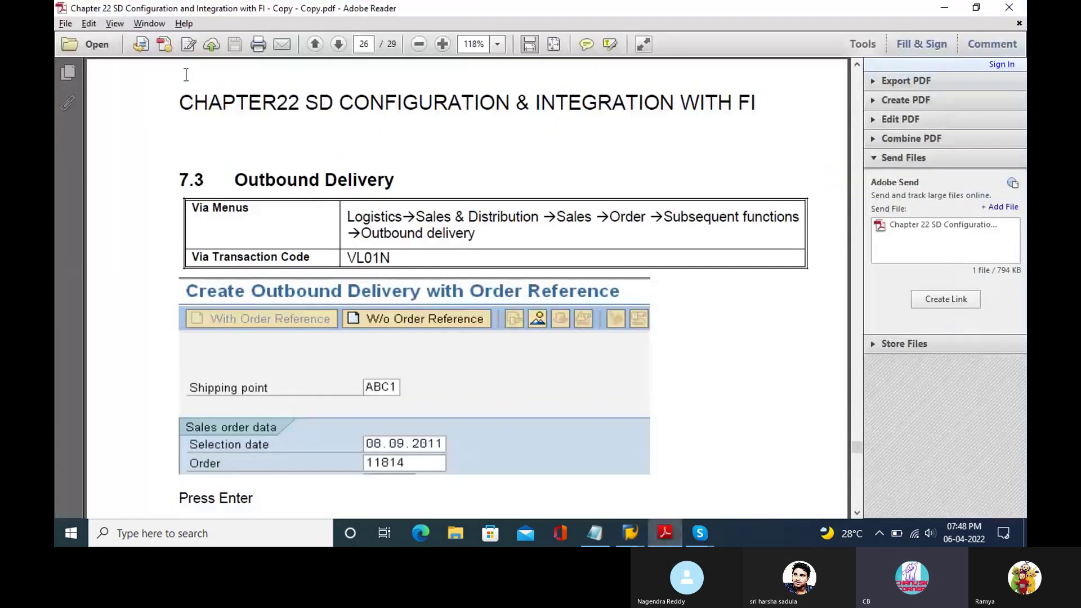
{"action": "scroll", "coordinate": [186, 74], "scroll_direction": "up", "scroll_amount": 10}
{"action": "scroll", "coordinate": [186, 75], "scroll_direction": "up", "scroll_amount": 8}
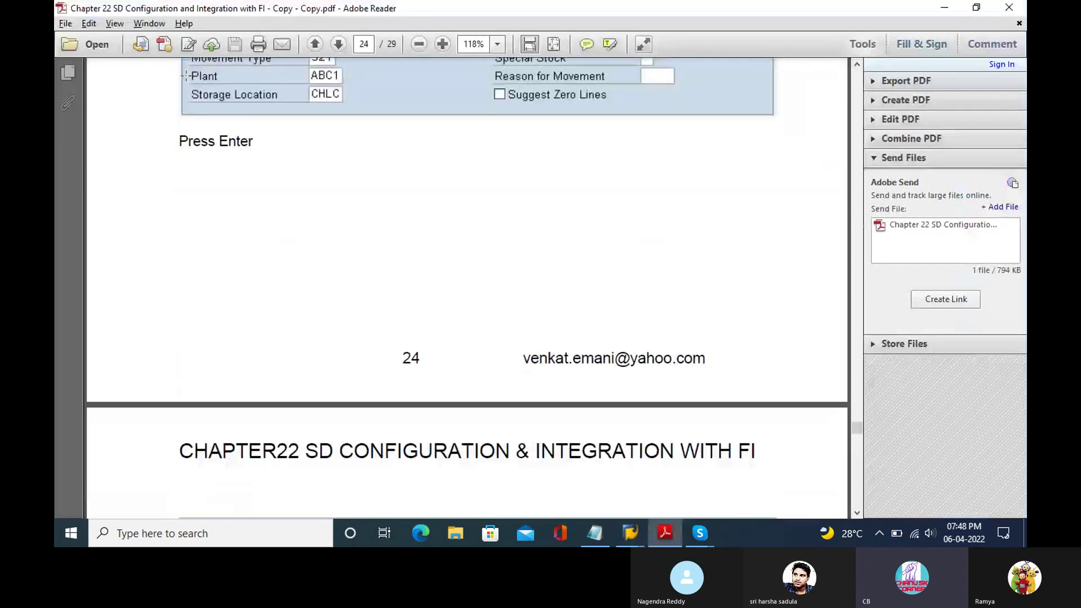
{"action": "scroll", "coordinate": [186, 76], "scroll_direction": "down", "scroll_amount": 15}
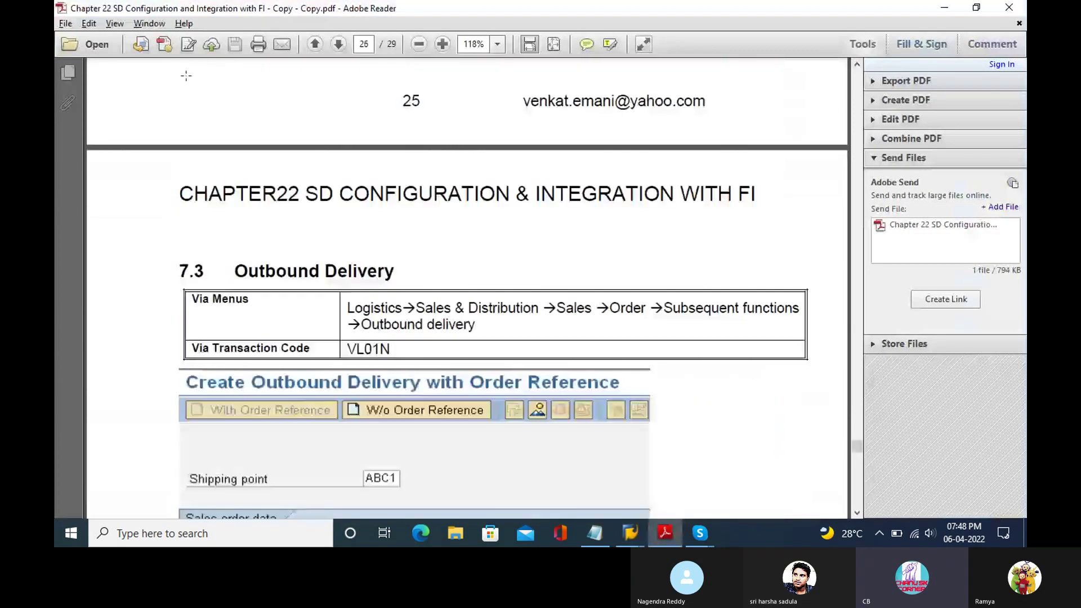
{"action": "scroll", "coordinate": [186, 76], "scroll_direction": "down", "scroll_amount": 5}
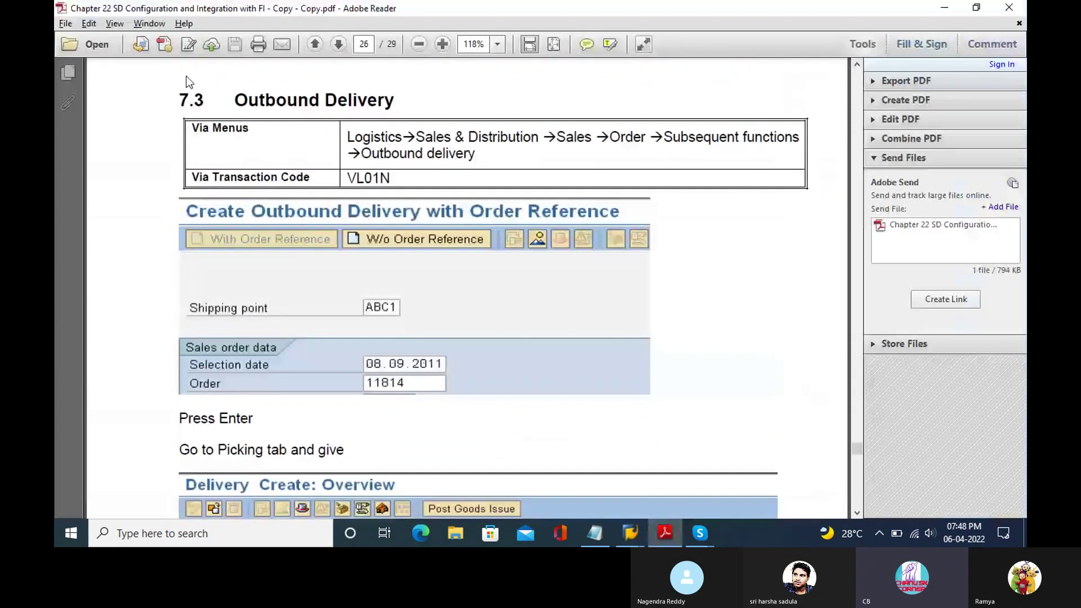
Step: Return to SAP, open transaction VL01N and set the selection date for the outbound delivery to 06.03.2022
{"action": "key", "text": "alt+Tab"}
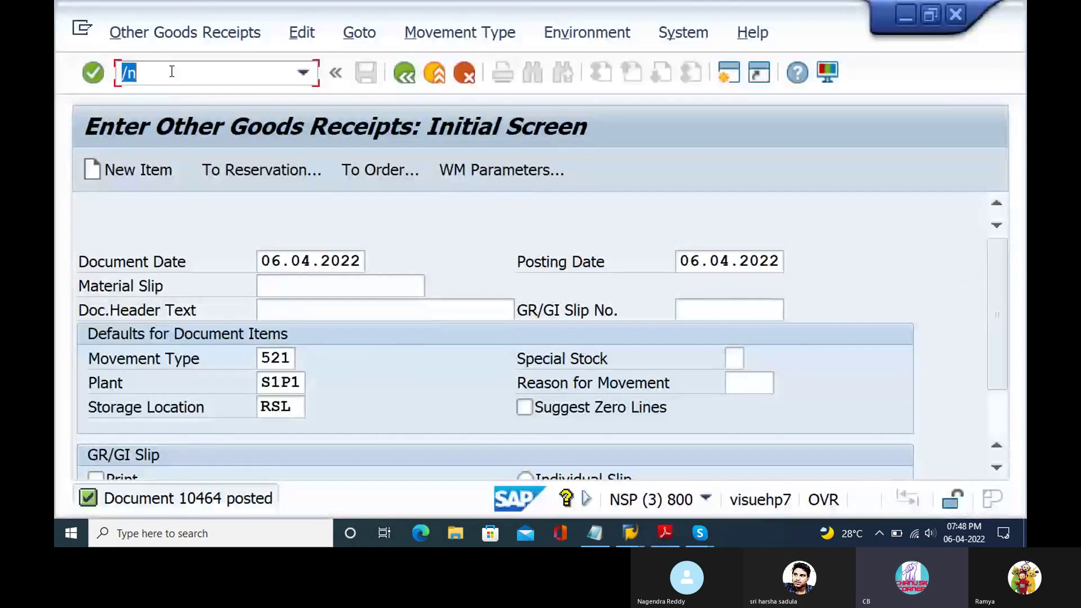
{"action": "left_click", "coordinate": [171, 73]}
{"action": "type", "text": "/nvl01n"}
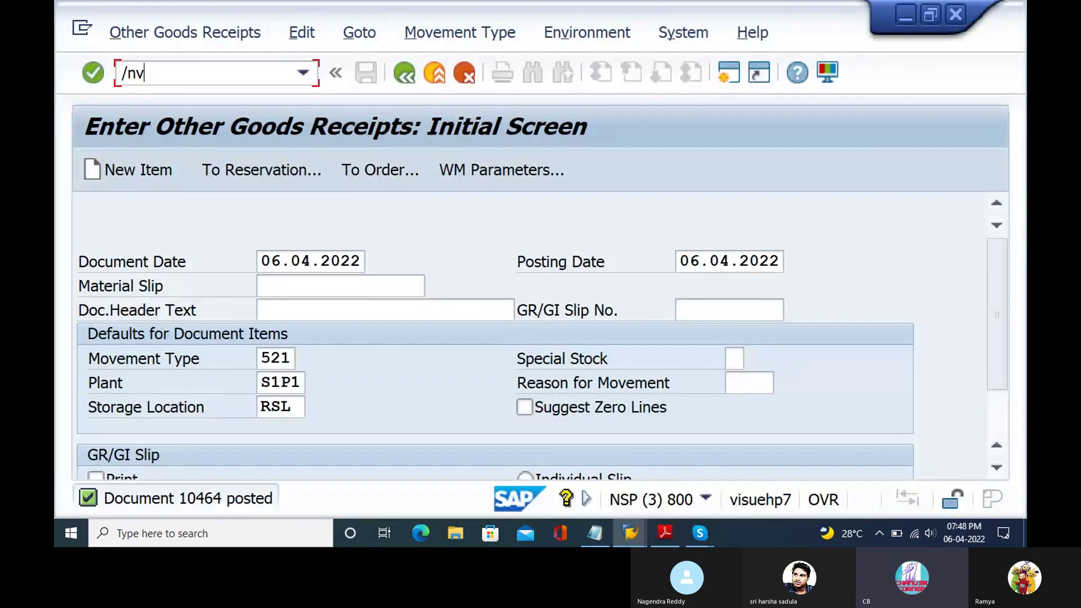
{"action": "key", "text": "Return"}
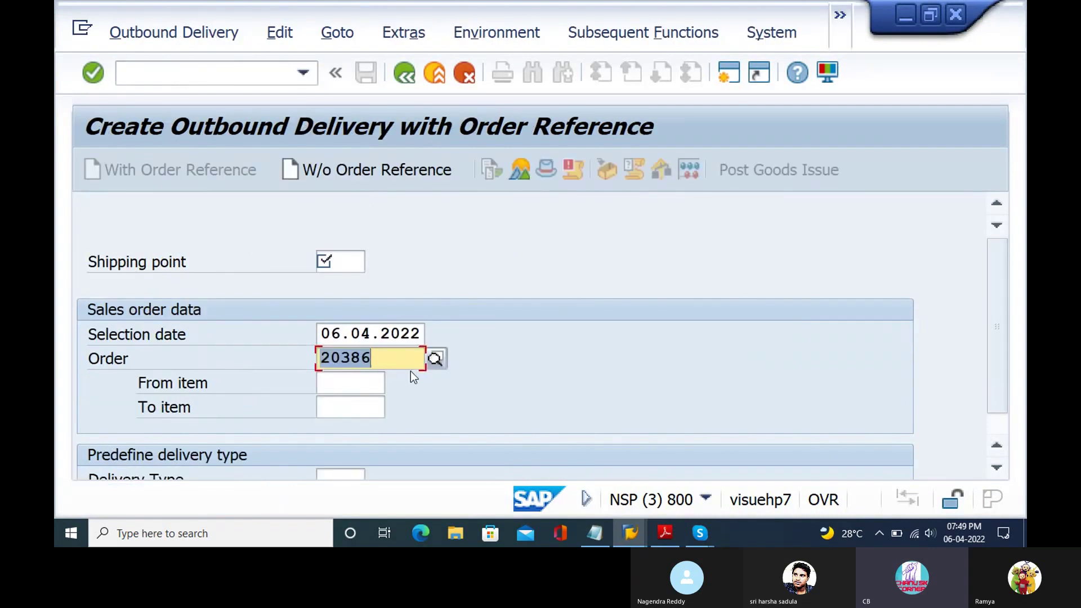
{"action": "left_click", "coordinate": [374, 334]}
{"action": "key", "text": "BackSpace"}
{"action": "type", "text": "3"}
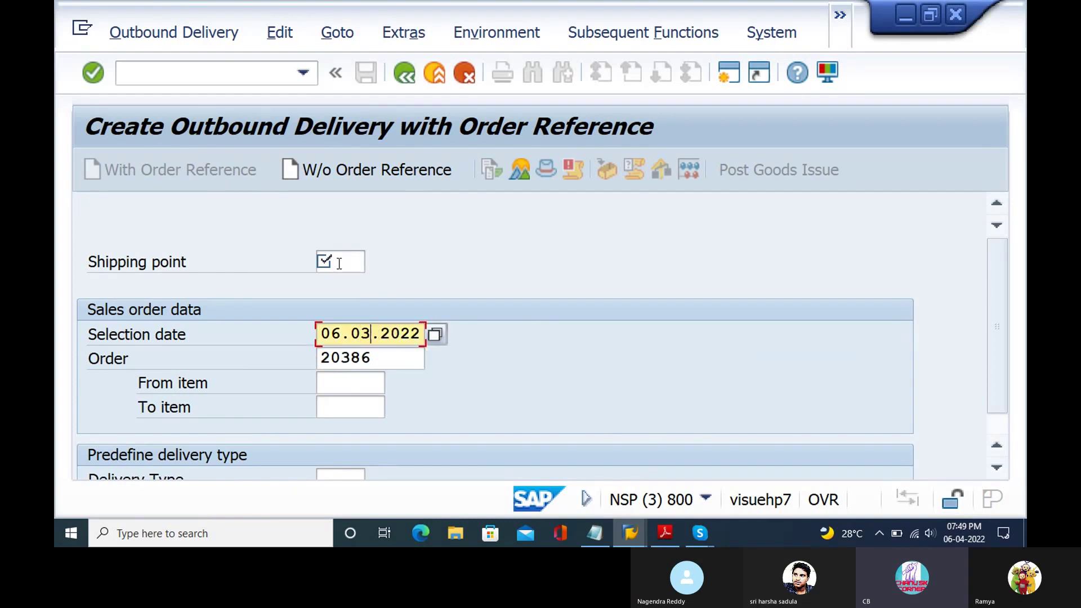
Step: Try shipping point S1P1 for the outbound delivery, then clear the entry
{"action": "key", "text": "alt+Tab"}
{"action": "key", "text": "alt+Tab"}
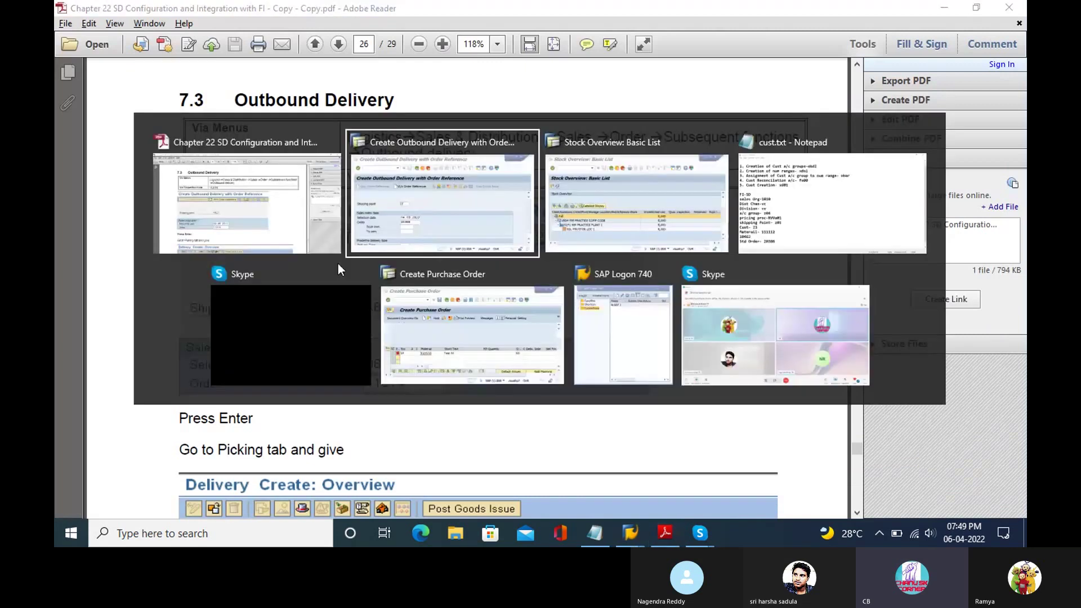
{"action": "left_click", "coordinate": [347, 259]}
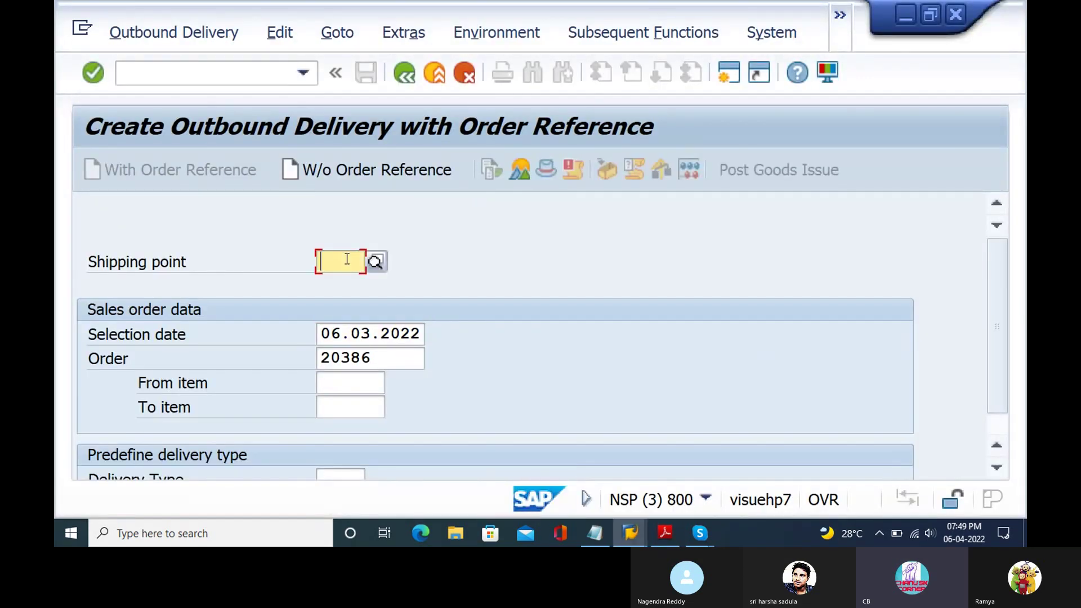
{"action": "type", "text": "s1p1"}
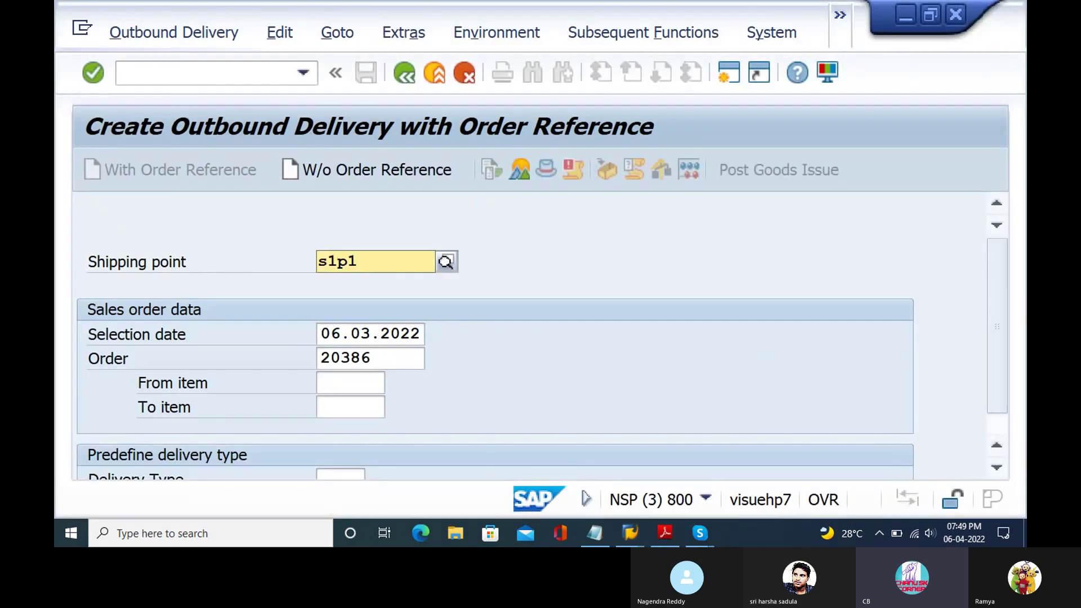
{"action": "key", "text": "Return"}
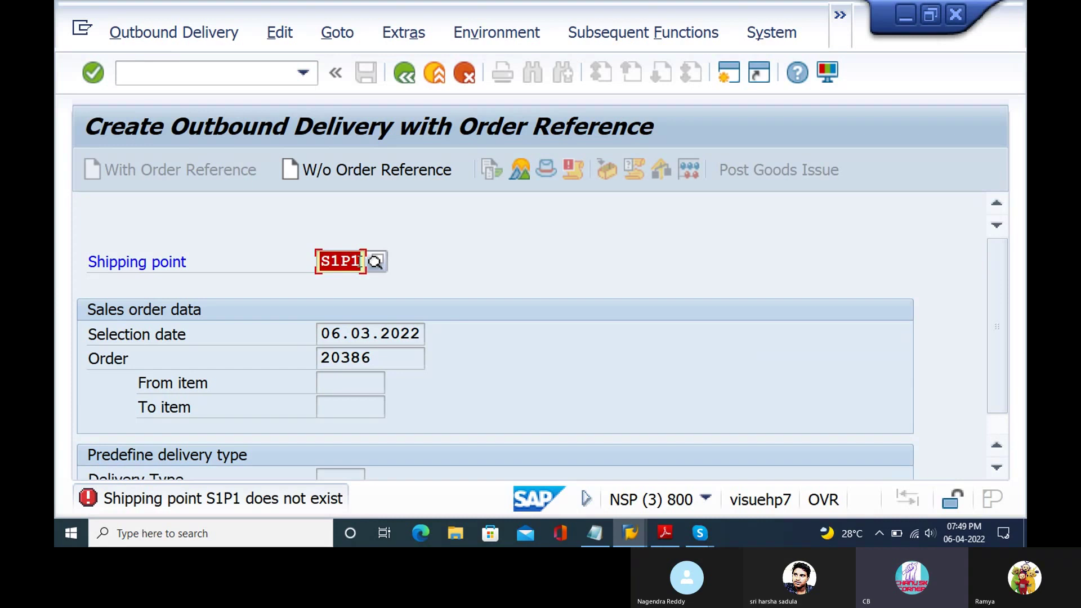
{"action": "key", "text": "BackSpace"}
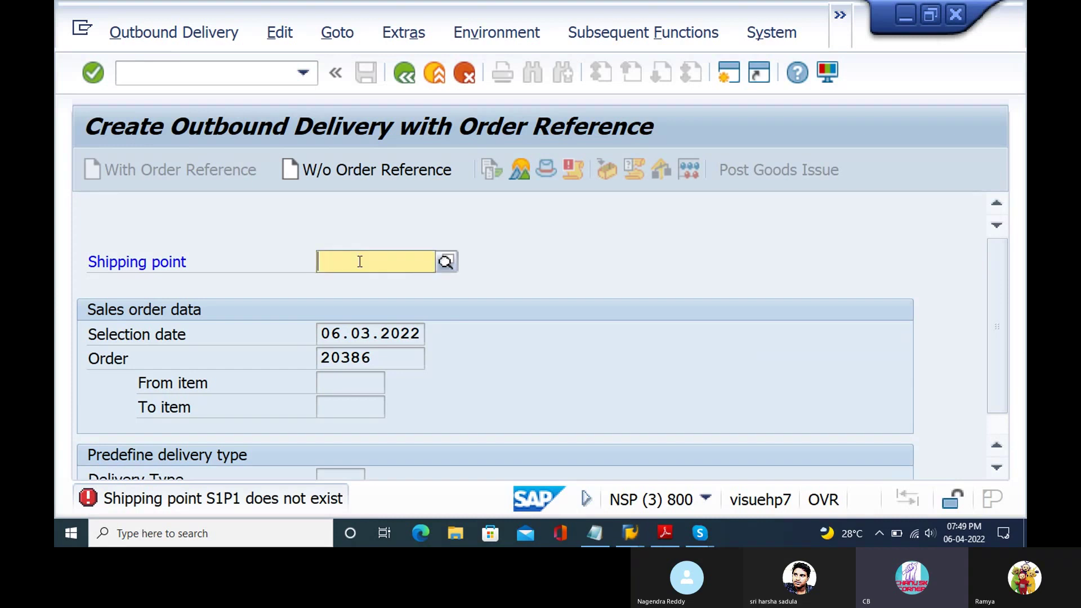
Step: Find Z01 in the list of shipping points, apply it, and try to create the delivery for the sales order
{"action": "left_click", "coordinate": [446, 263]}
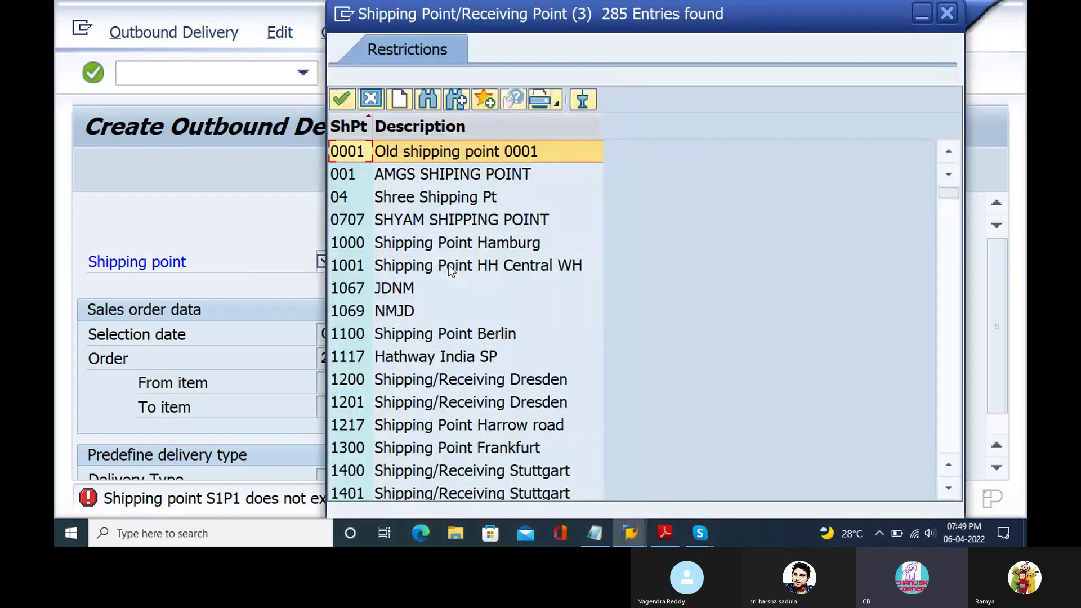
{"action": "left_click", "coordinate": [956, 357]}
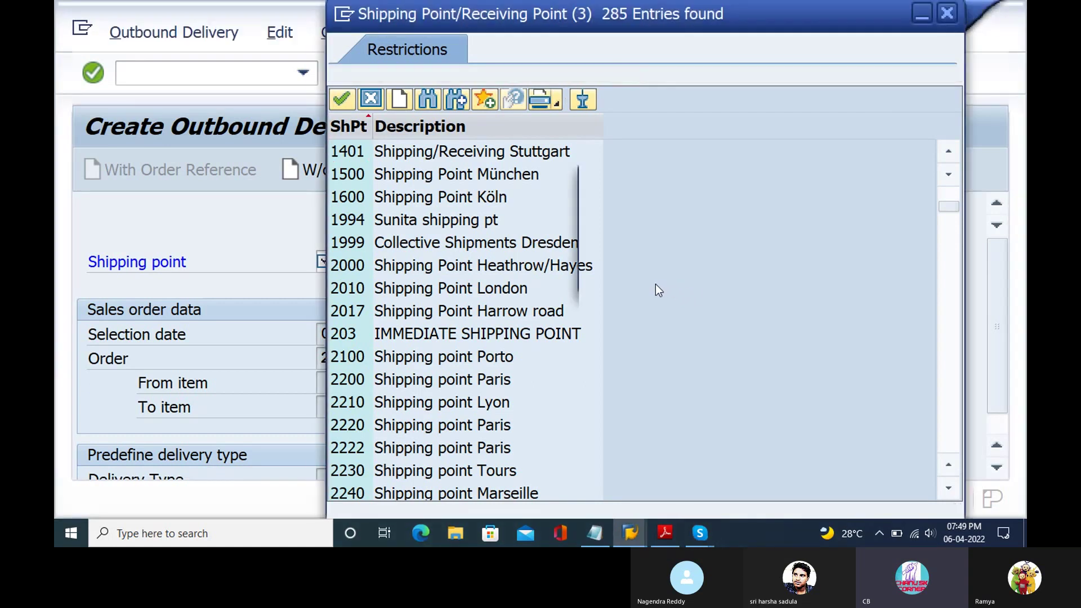
{"action": "key", "text": "ctrl+f"}
{"action": "key", "text": "alt+Tab"}
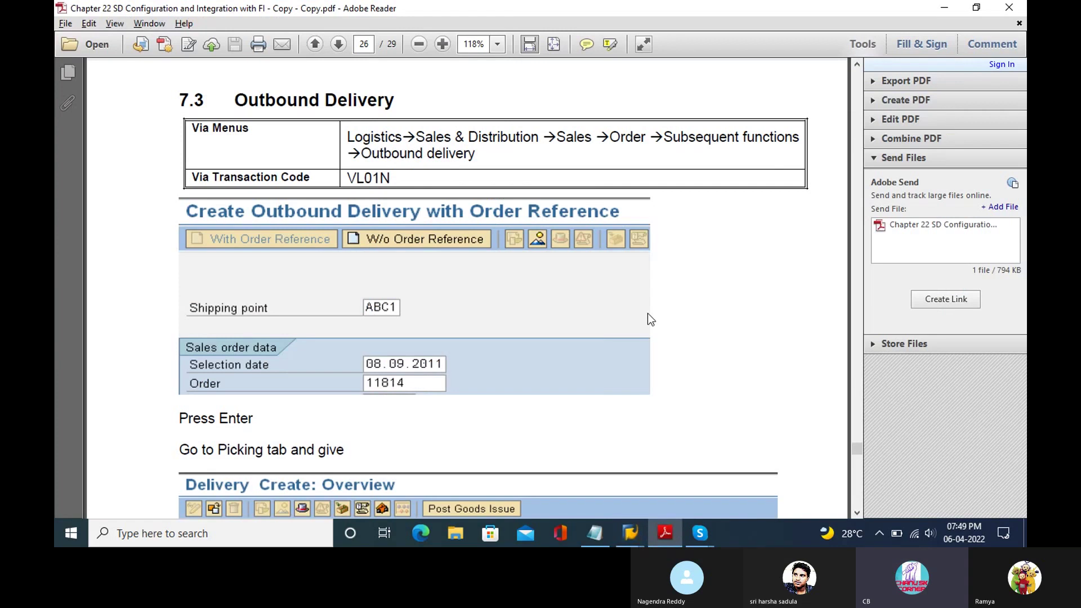
{"action": "key", "text": "alt+Tab"}
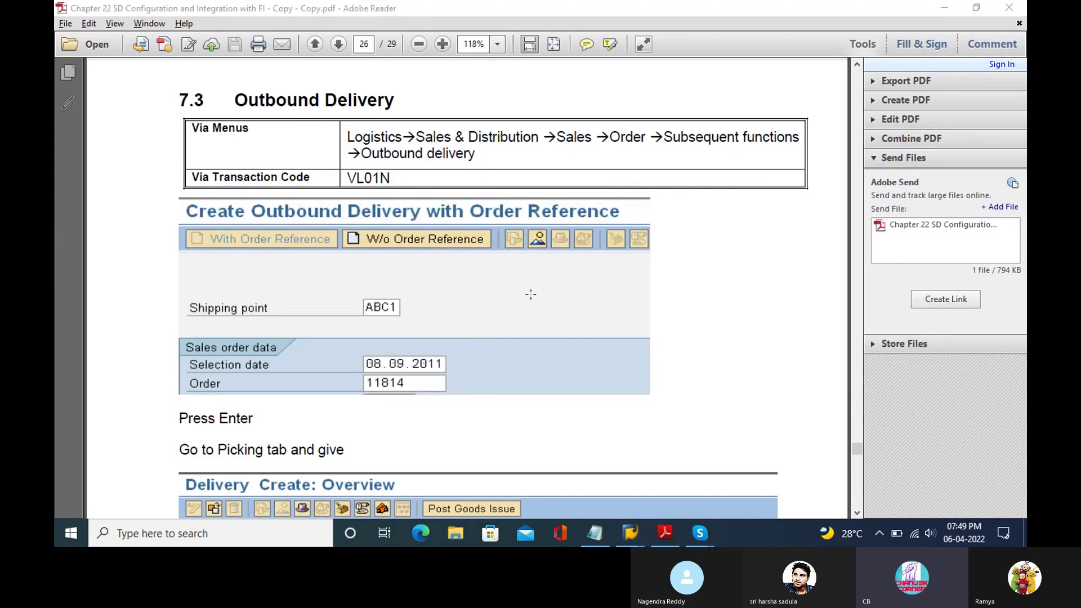
{"action": "key", "text": "alt+Tab"}
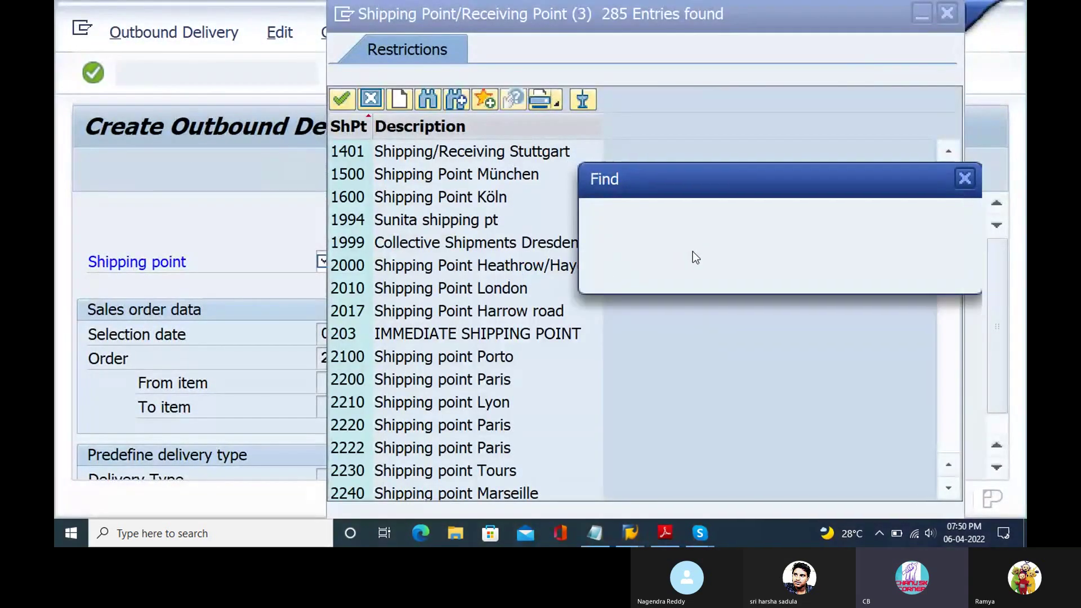
{"action": "type", "text": "z01"}
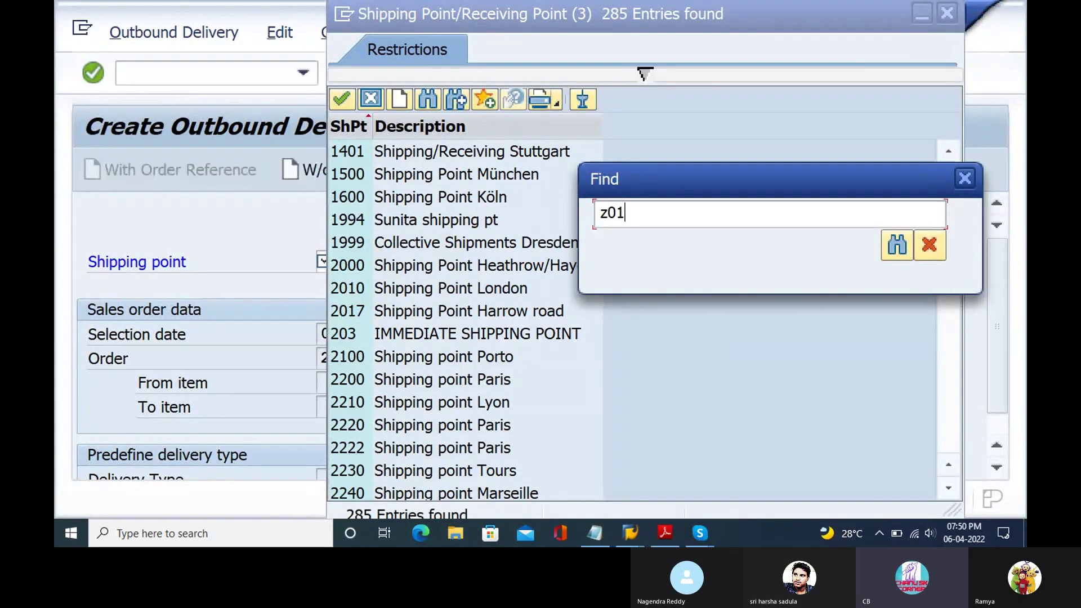
{"action": "key", "text": "Return"}
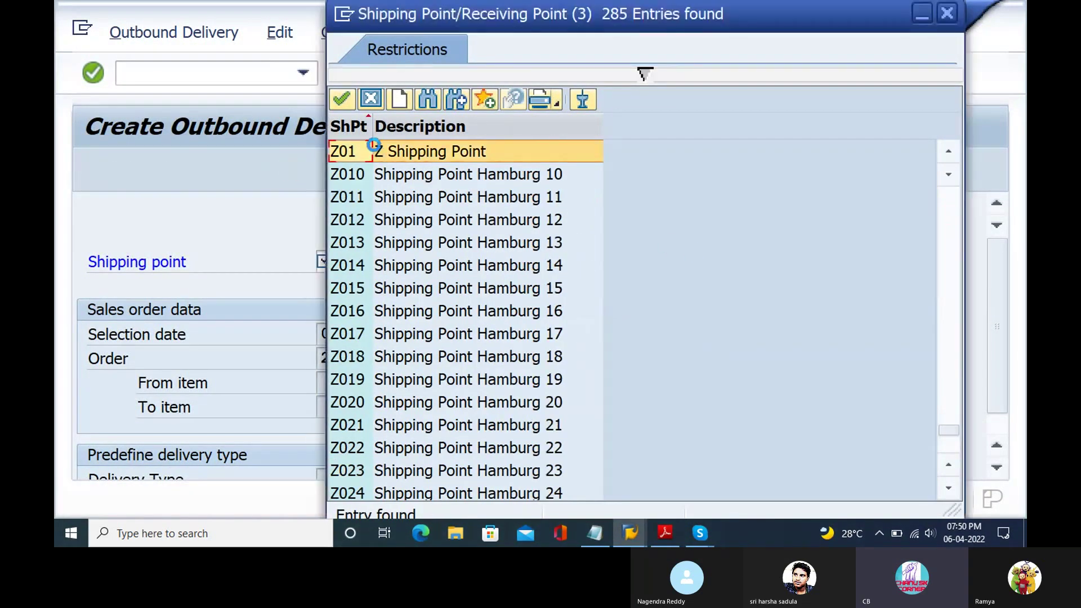
{"action": "double_click", "coordinate": [386, 152]}
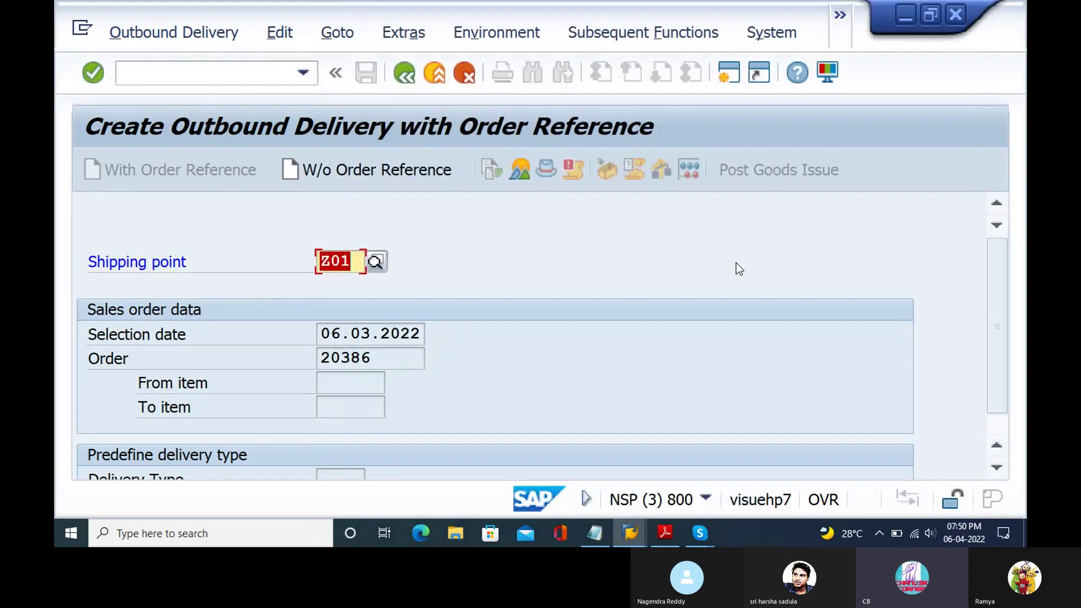
{"action": "key", "text": "Return"}
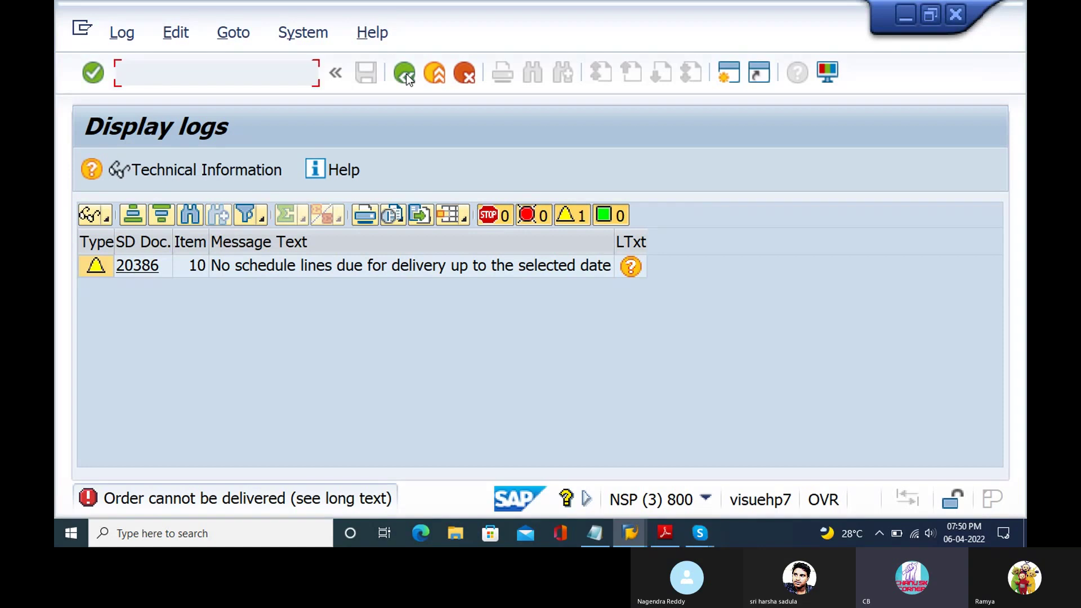
Step: Leave the delivery log for the VL01N initial screen and recheck the Outbound Delivery example in the PDF
{"action": "key", "text": "alt+Tab"}
{"action": "key", "text": "alt+Tab"}
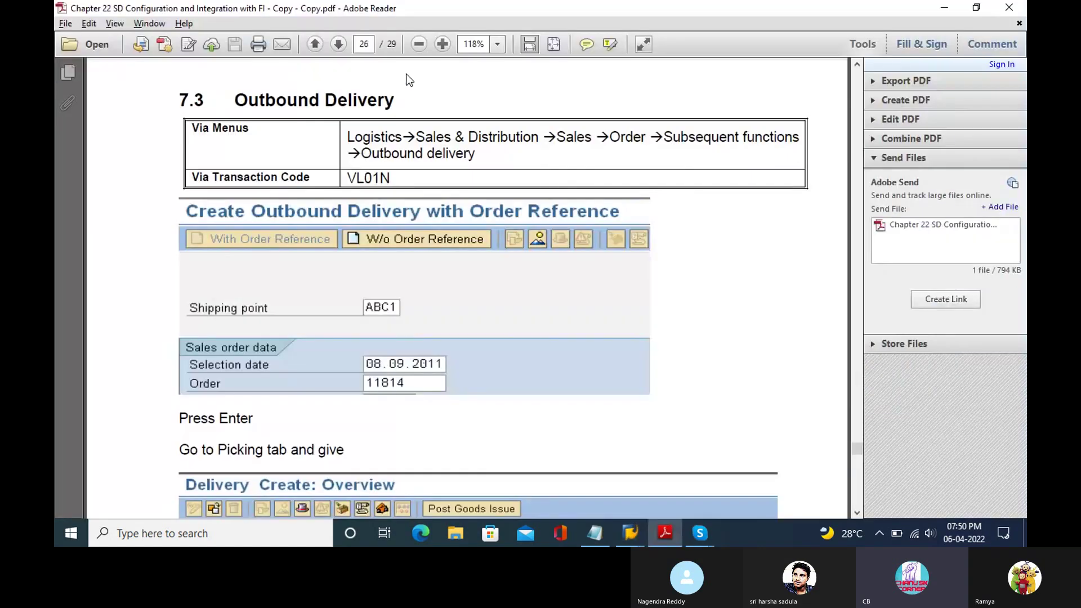
{"action": "key", "text": "alt+Tab"}
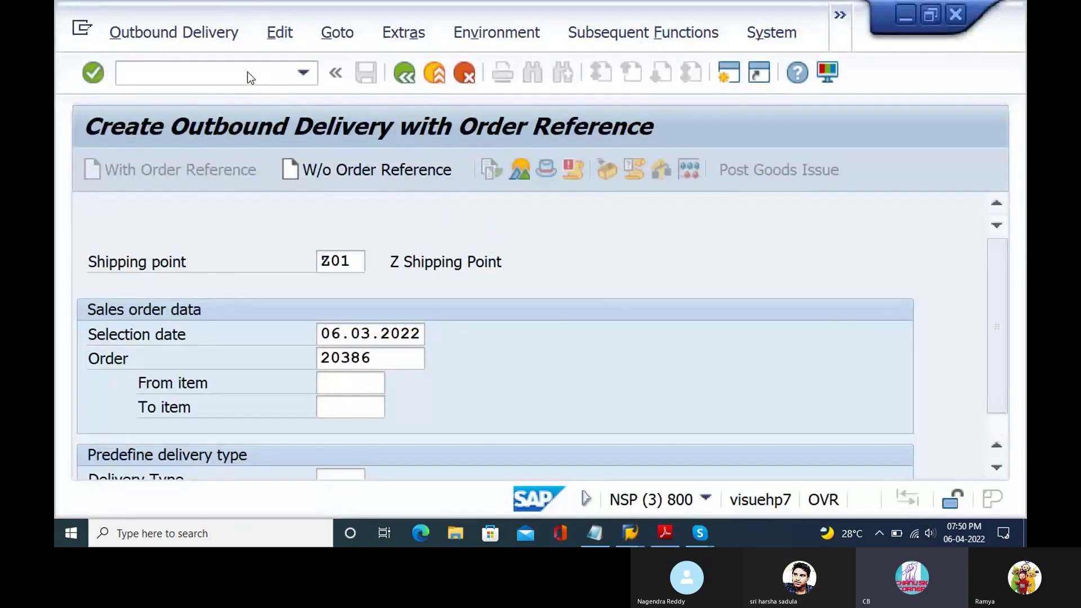
{"action": "left_click", "coordinate": [248, 72]}
{"action": "key", "text": "alt+Tab"}
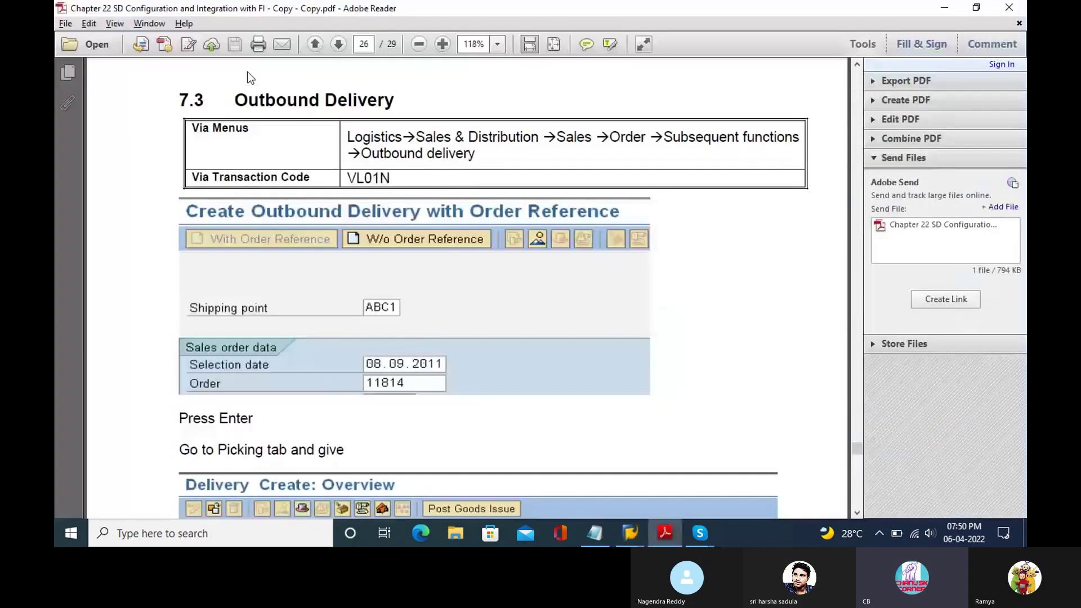
{"action": "key", "text": "alt+Tab"}
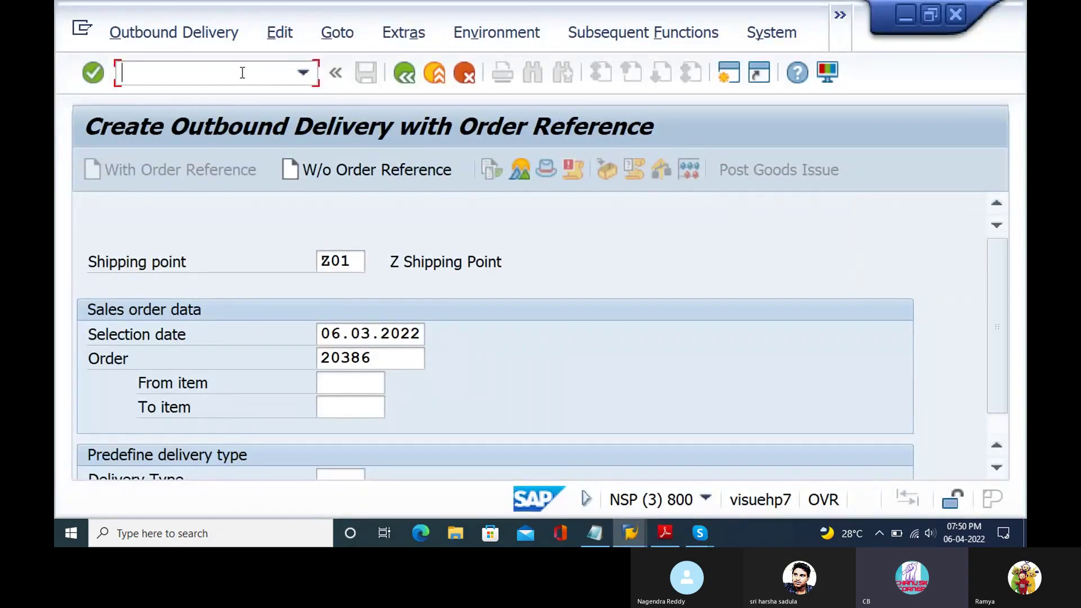
Step: Open the SAP Reference IMG through transaction SPRO
{"action": "type", "text": "nspro"}
{"action": "key", "text": "Return"}
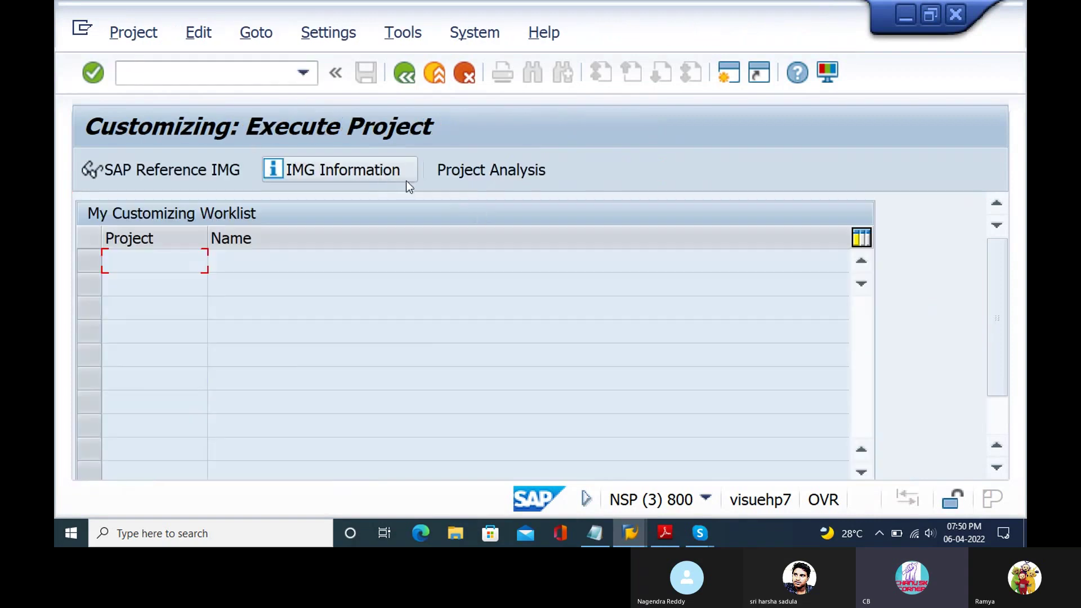
{"action": "left_click", "coordinate": [198, 173]}
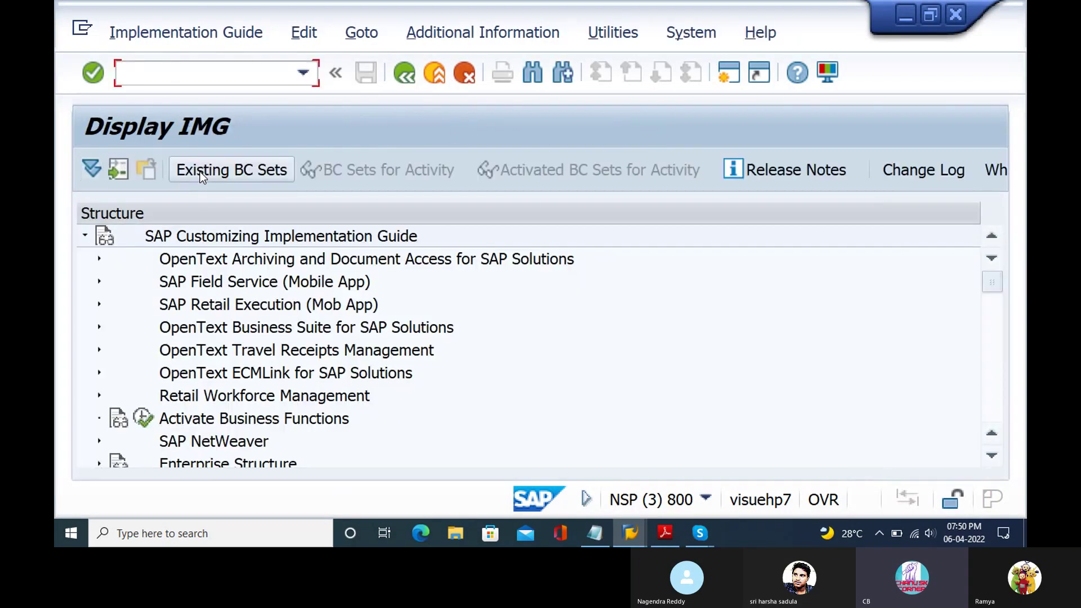
Step: Look through the top-level nodes of the customizing guide to locate Enterprise Structure
{"action": "left_click", "coordinate": [276, 374]}
{"action": "key", "text": "Down"}
{"action": "key", "text": "Down"}
{"action": "key", "text": "Down"}
{"action": "key", "text": "Down"}
{"action": "key", "text": "Down"}
{"action": "key", "text": "Down"}
{"action": "key", "text": "Down"}
{"action": "key", "text": "Down"}
{"action": "key", "text": "Down"}
{"action": "key", "text": "Down"}
{"action": "key", "text": "Down"}
{"action": "key", "text": "Down"}
{"action": "key", "text": "Down"}
{"action": "key", "text": "Down"}
{"action": "key", "text": "Down"}
{"action": "key", "text": "Down"}
{"action": "key", "text": "Down"}
{"action": "key", "text": "Down"}
{"action": "key", "text": "Down"}
{"action": "key", "text": "Down"}
{"action": "key", "text": "Down"}
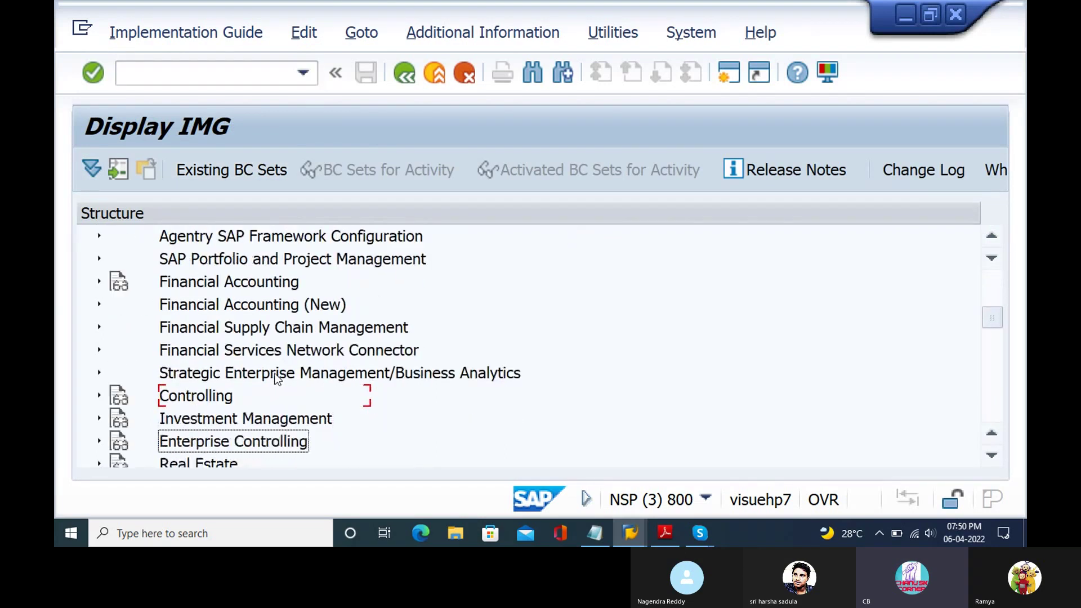
{"action": "key", "text": "Down"}
{"action": "key", "text": "Down"}
{"action": "key", "text": "Down"}
{"action": "key", "text": "Down"}
{"action": "key", "text": "Down"}
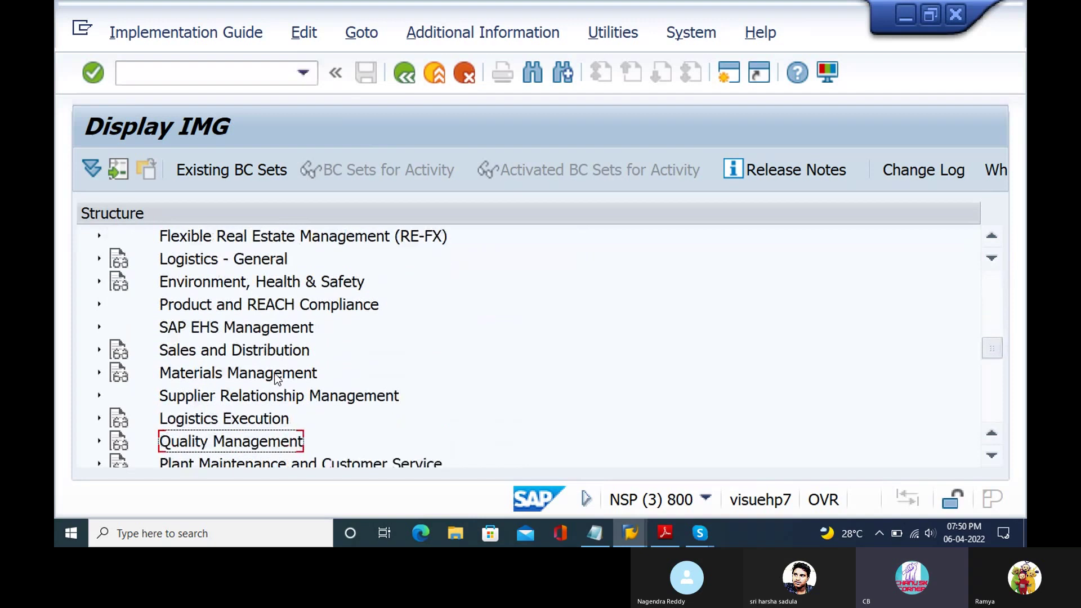
{"action": "key", "text": "Down"}
{"action": "key", "text": "Down"}
{"action": "key", "text": "Down"}
{"action": "key", "text": "Down"}
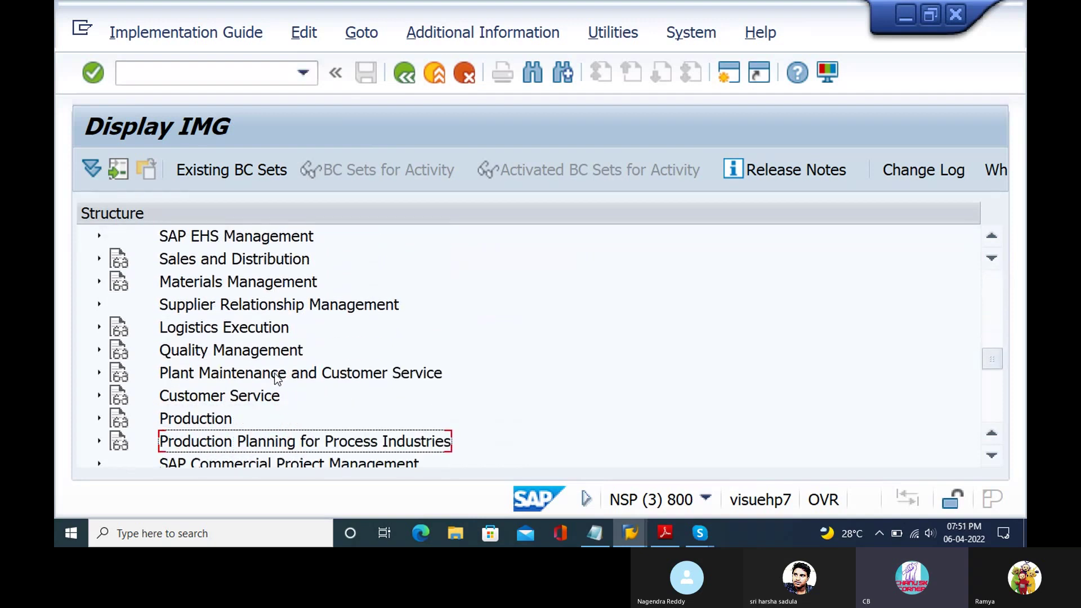
{"action": "key", "text": "Up"}
{"action": "key", "text": "Up"}
{"action": "key", "text": "Up"}
{"action": "key", "text": "Up"}
{"action": "key", "text": "Up"}
{"action": "key", "text": "Up"}
{"action": "key", "text": "Up"}
{"action": "key", "text": "Up"}
{"action": "key", "text": "Up"}
{"action": "key", "text": "Up"}
{"action": "key", "text": "Up"}
{"action": "key", "text": "Up"}
{"action": "key", "text": "Up"}
{"action": "key", "text": "Up"}
{"action": "key", "text": "Up"}
{"action": "key", "text": "Up"}
{"action": "key", "text": "Up"}
{"action": "key", "text": "Up"}
{"action": "key", "text": "Up"}
{"action": "key", "text": "Up"}
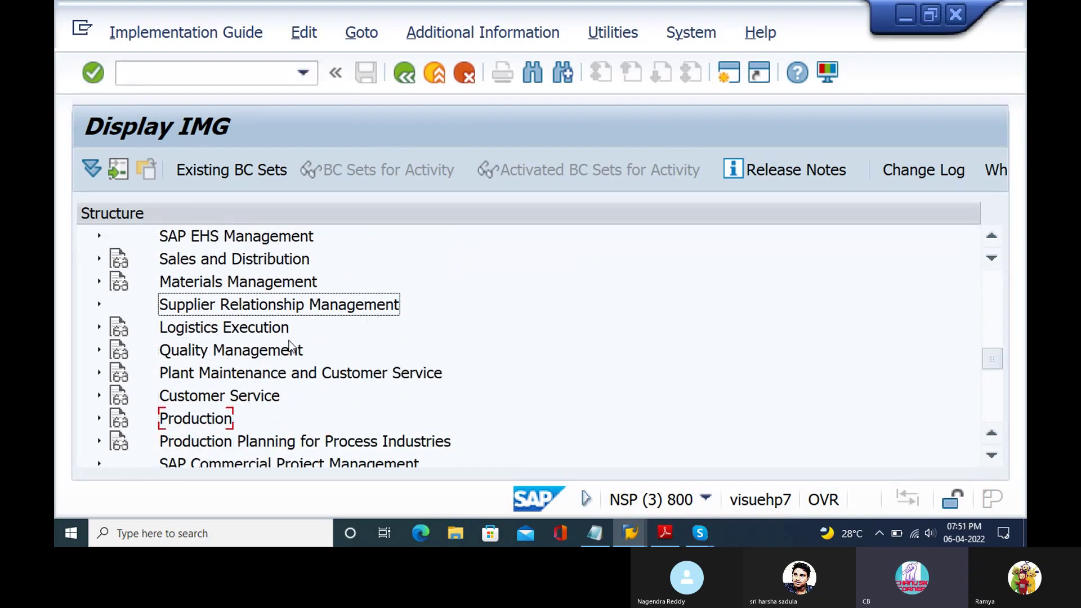
{"action": "key", "text": "Up"}
{"action": "key", "text": "Up"}
{"action": "key", "text": "Up"}
{"action": "key", "text": "Up"}
{"action": "key", "text": "Up"}
{"action": "key", "text": "Up"}
{"action": "key", "text": "Up"}
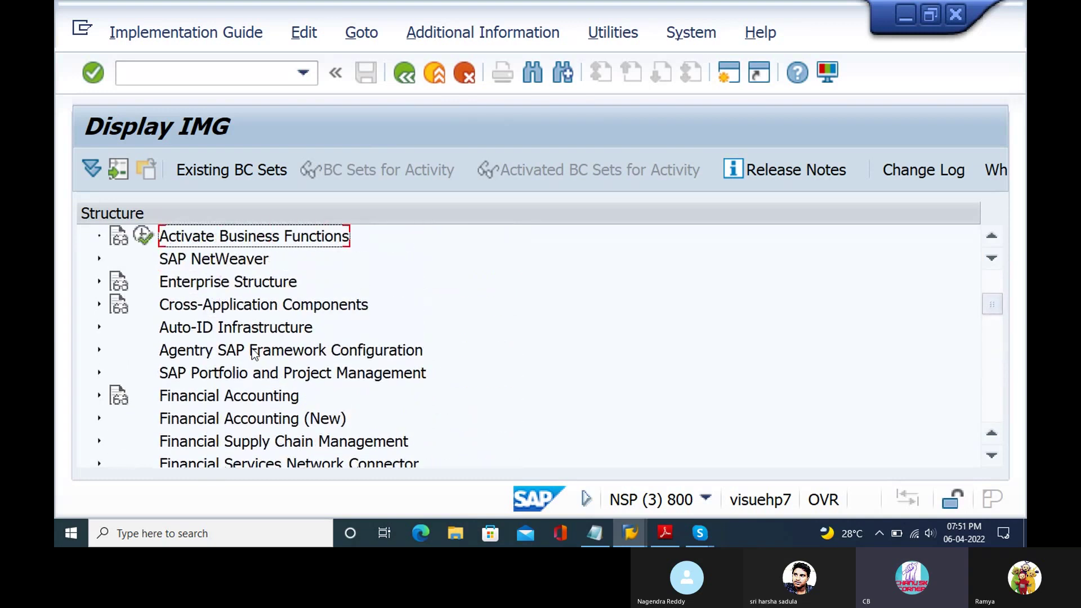
Step: Expand the Assignment node under Enterprise Structure and review its Sales and Distribution activities
{"action": "left_click", "coordinate": [97, 283]}
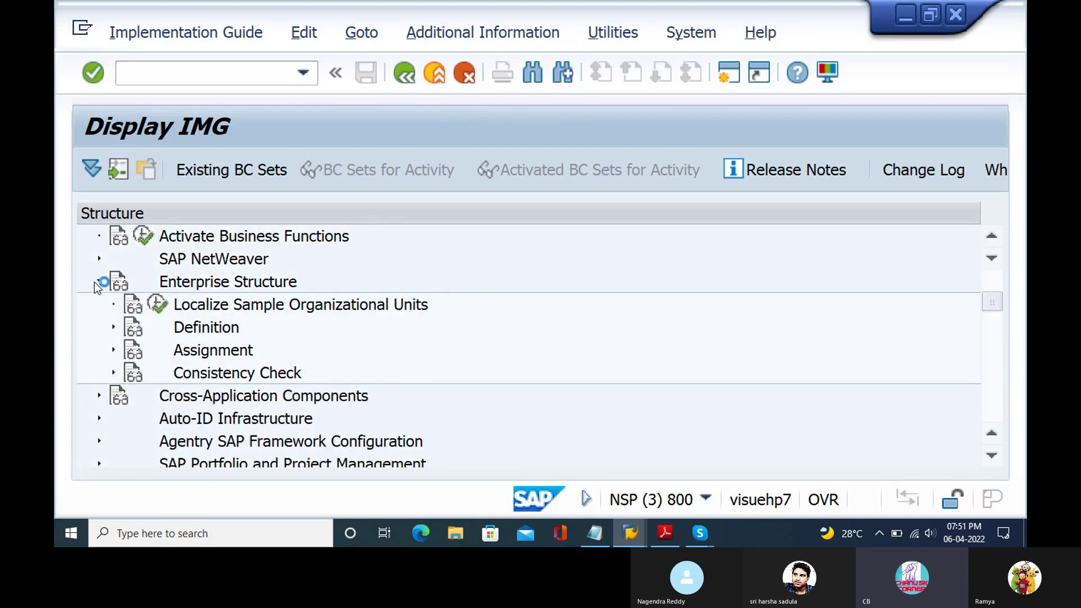
{"action": "left_click", "coordinate": [113, 349]}
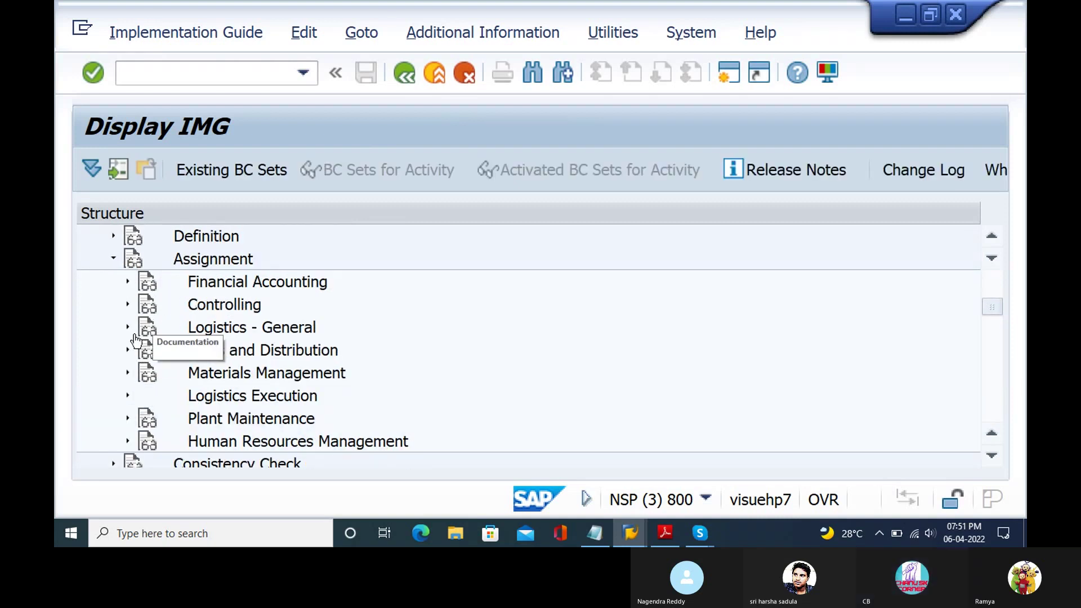
{"action": "left_click", "coordinate": [128, 351]}
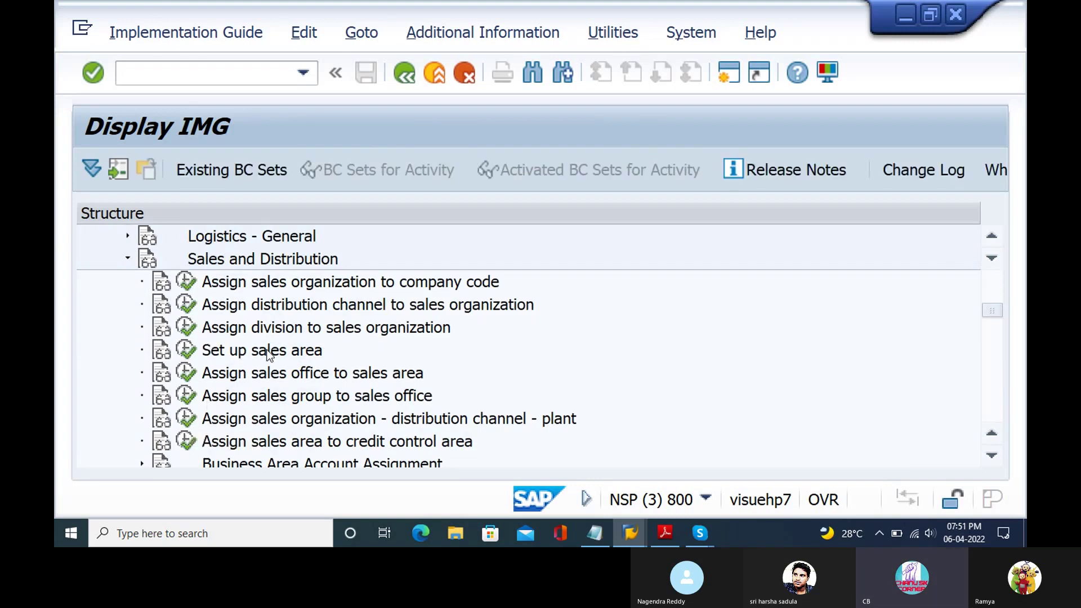
{"action": "scroll", "coordinate": [269, 350], "scroll_direction": "up", "scroll_amount": 3}
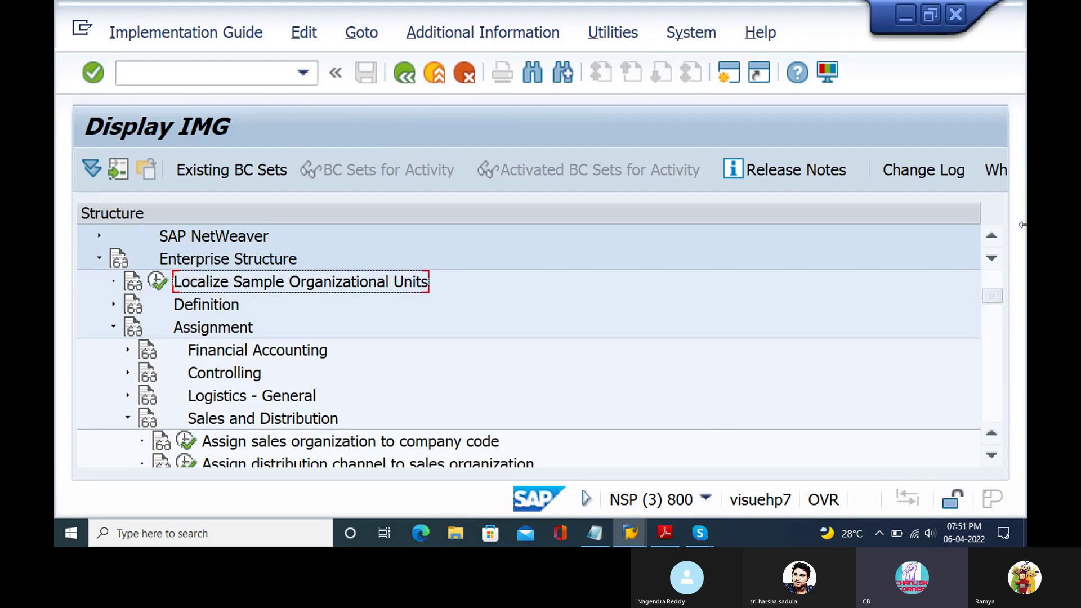
{"action": "scroll", "coordinate": [989, 461], "scroll_direction": "down", "scroll_amount": 9}
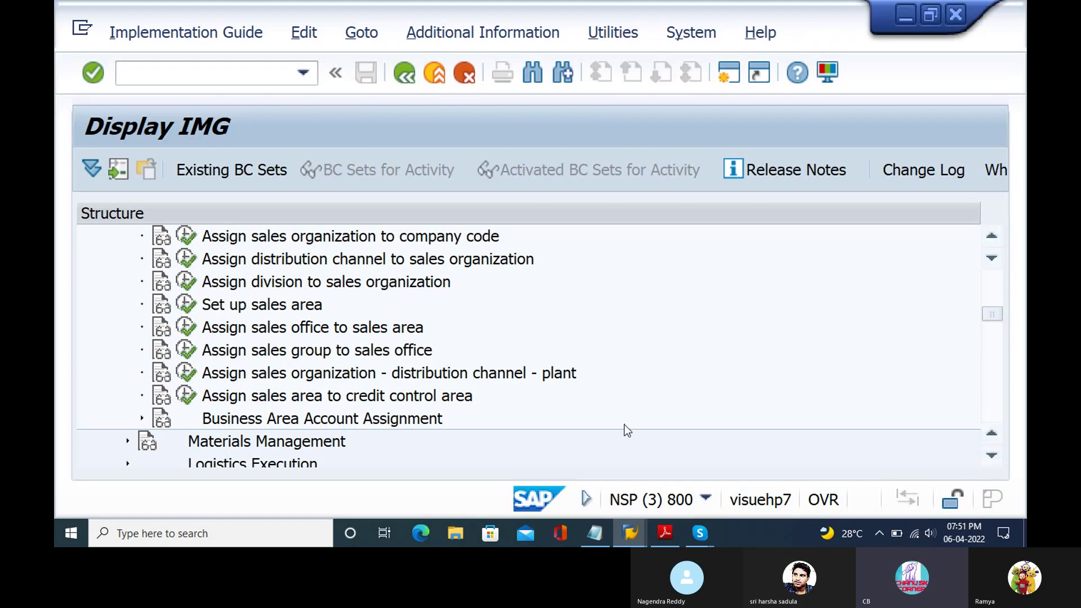
Step: Expand Logistics Execution under Assignment and open the activity for assigning shipping points to plants
{"action": "left_click", "coordinate": [128, 463]}
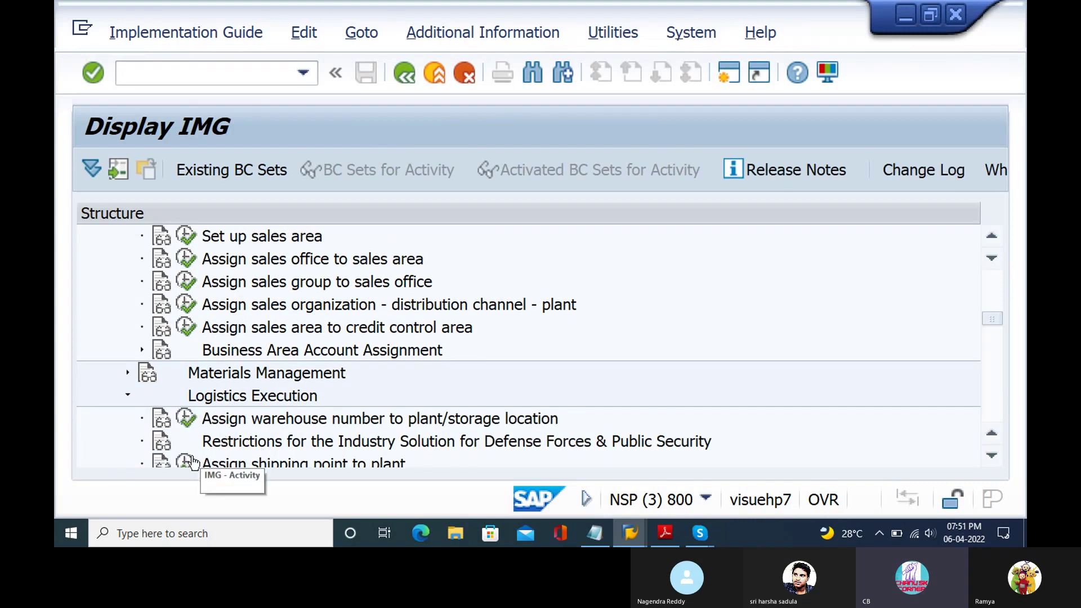
{"action": "scroll", "coordinate": [192, 465], "scroll_direction": "down", "scroll_amount": 1}
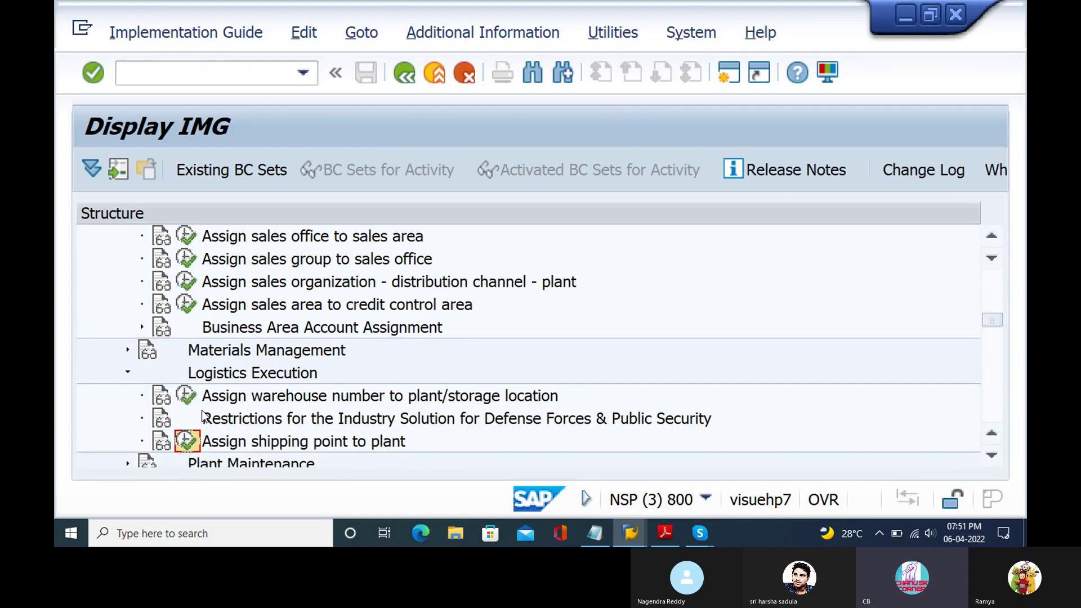
{"action": "left_click", "coordinate": [189, 442]}
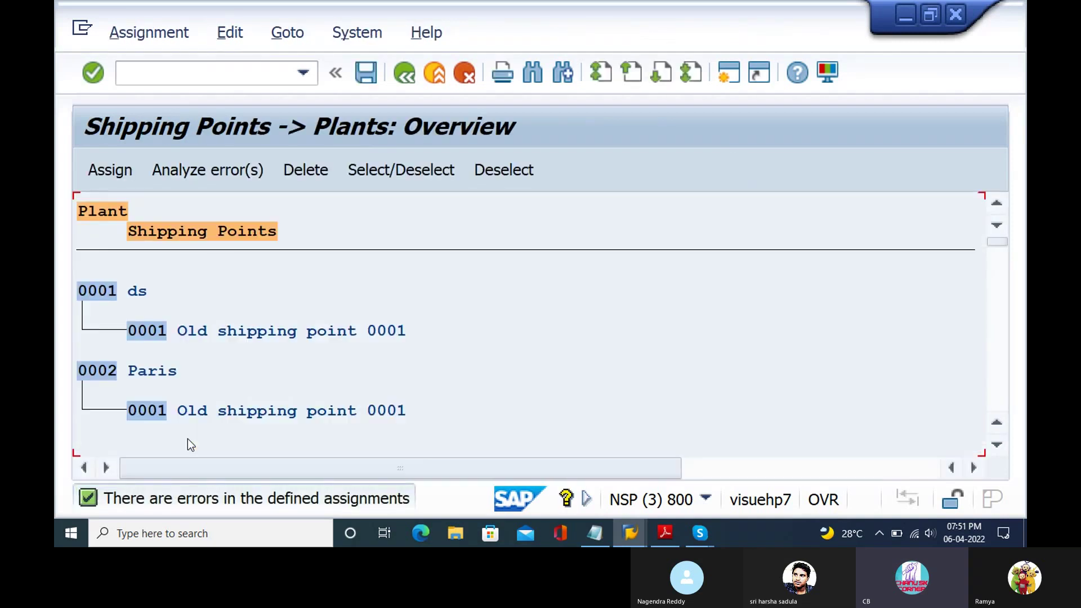
Step: Run the error analysis of the shipping point assignments and delete all assignments of plant ZHRA
{"action": "left_click", "coordinate": [228, 172]}
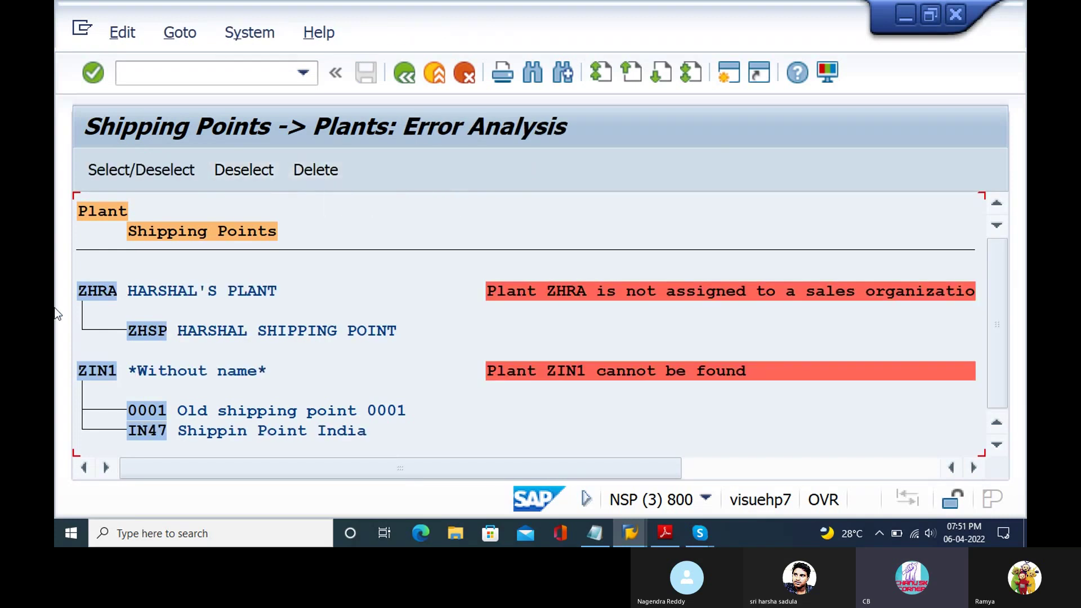
{"action": "left_click", "coordinate": [105, 292]}
{"action": "left_click", "coordinate": [332, 170]}
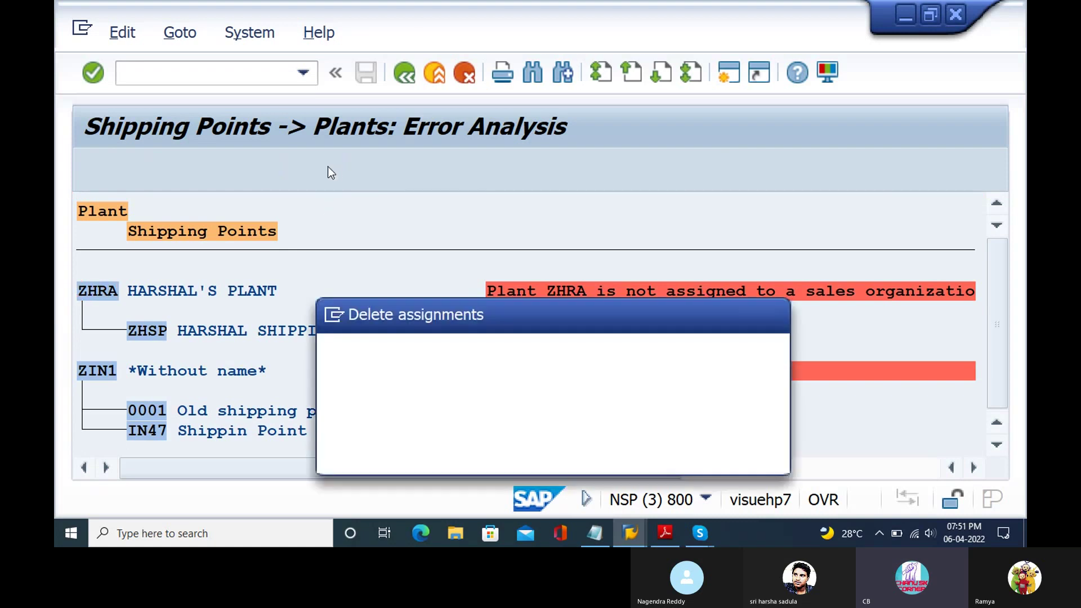
{"action": "left_click", "coordinate": [450, 450]}
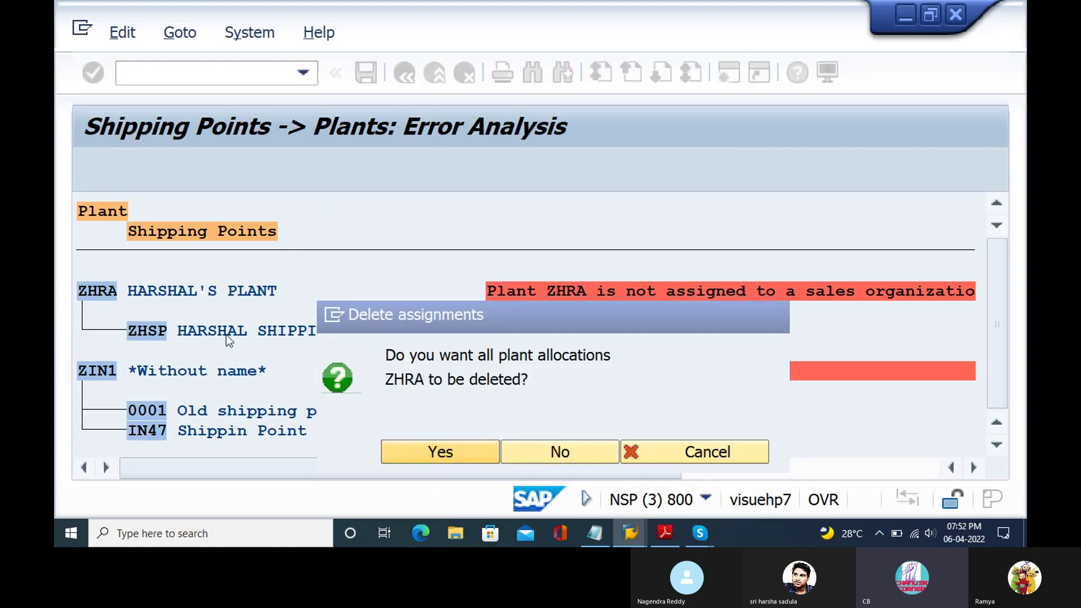
Step: Try to delete all shipping point assignments of plant ZIN1 and dismiss the resulting message
{"action": "left_click", "coordinate": [100, 294]}
{"action": "left_click", "coordinate": [311, 170]}
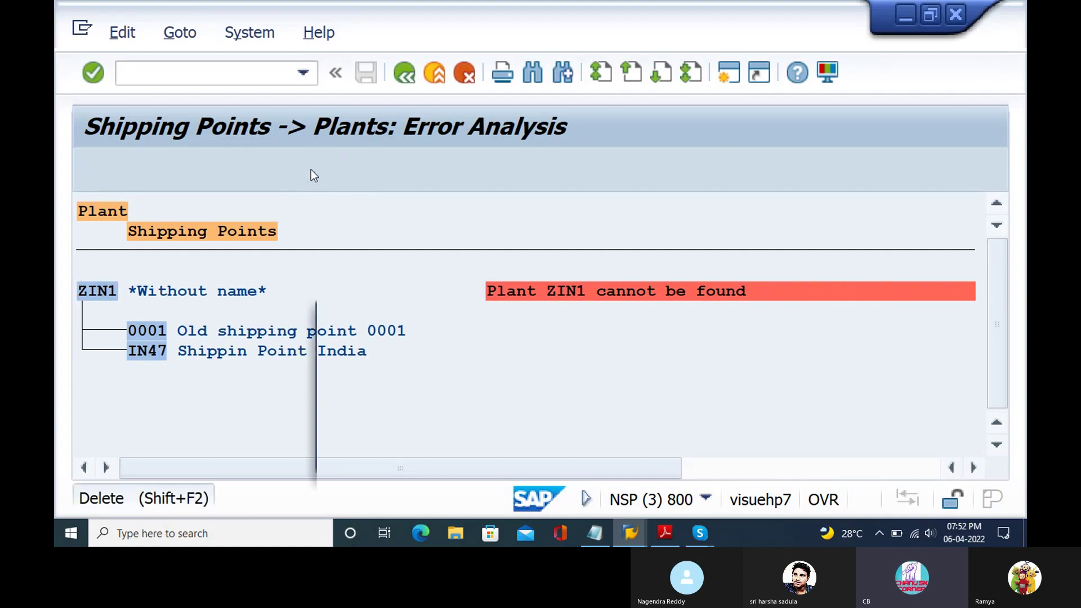
{"action": "left_click", "coordinate": [433, 451]}
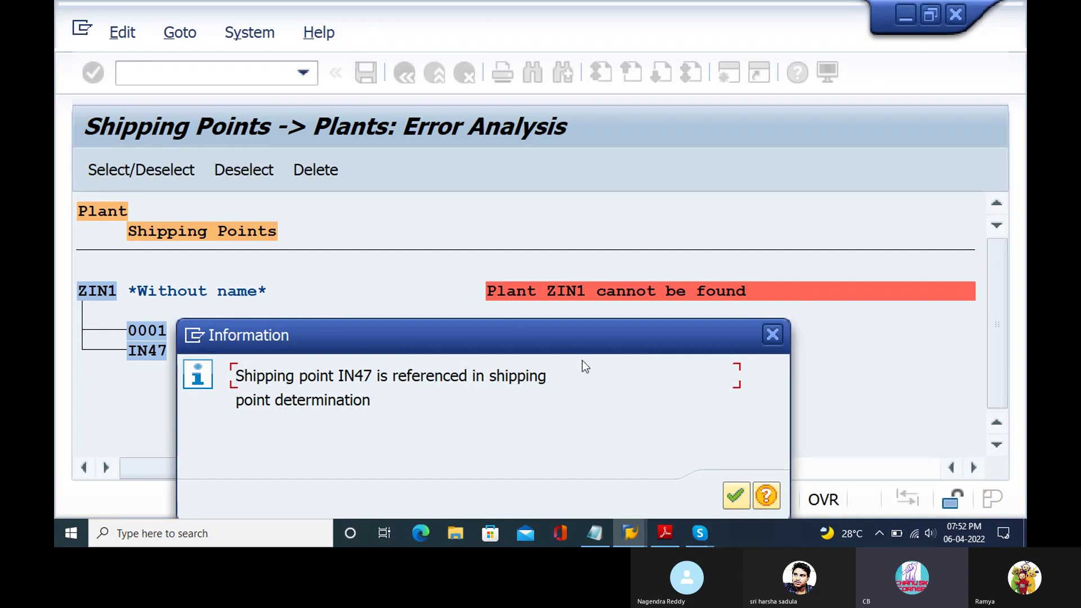
{"action": "left_click", "coordinate": [738, 496]}
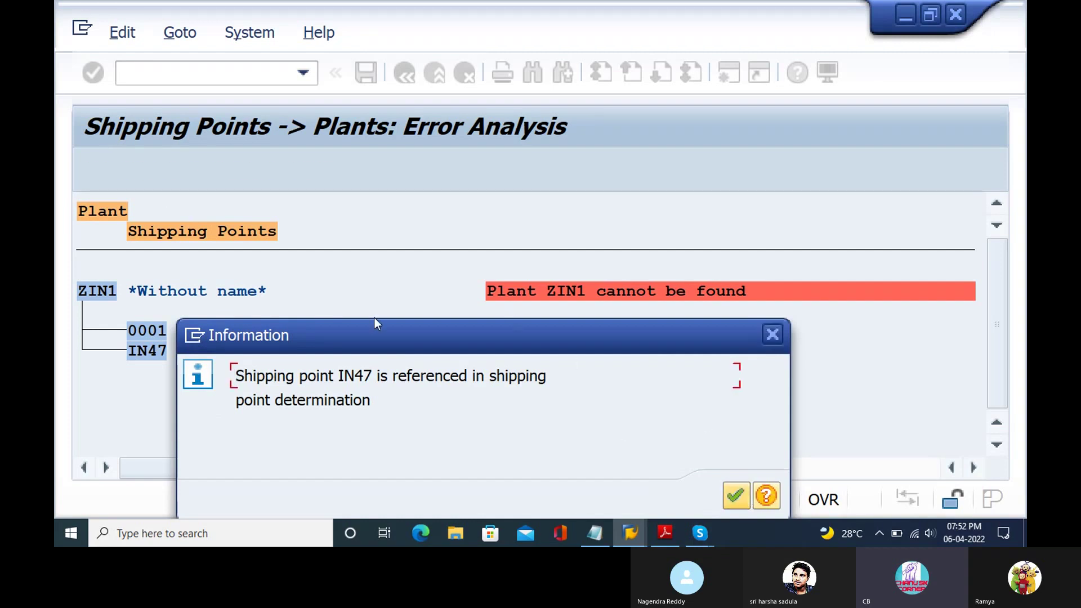
{"action": "left_click", "coordinate": [775, 334]}
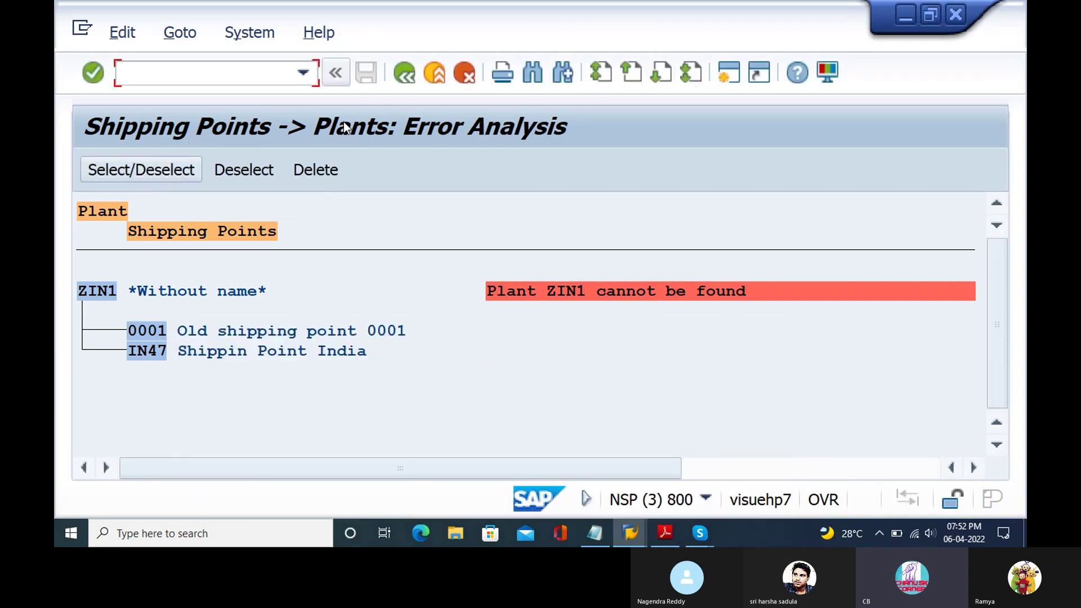
Step: Search the error analysis list for shipping point Z01 and close the search
{"action": "key", "text": "ctrl+f"}
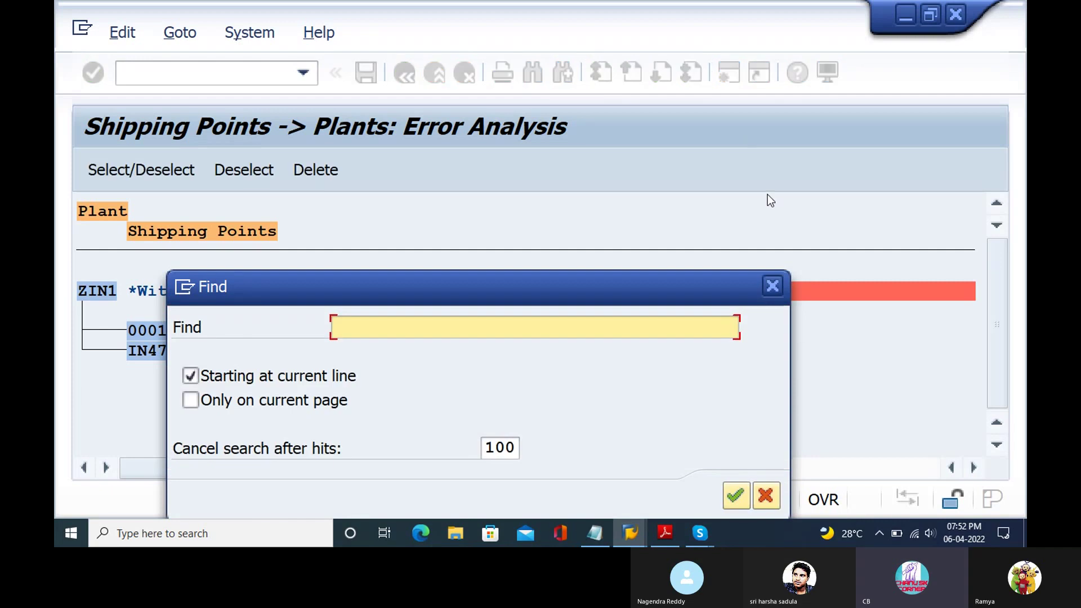
{"action": "type", "text": "z01"}
{"action": "key", "text": "Return"}
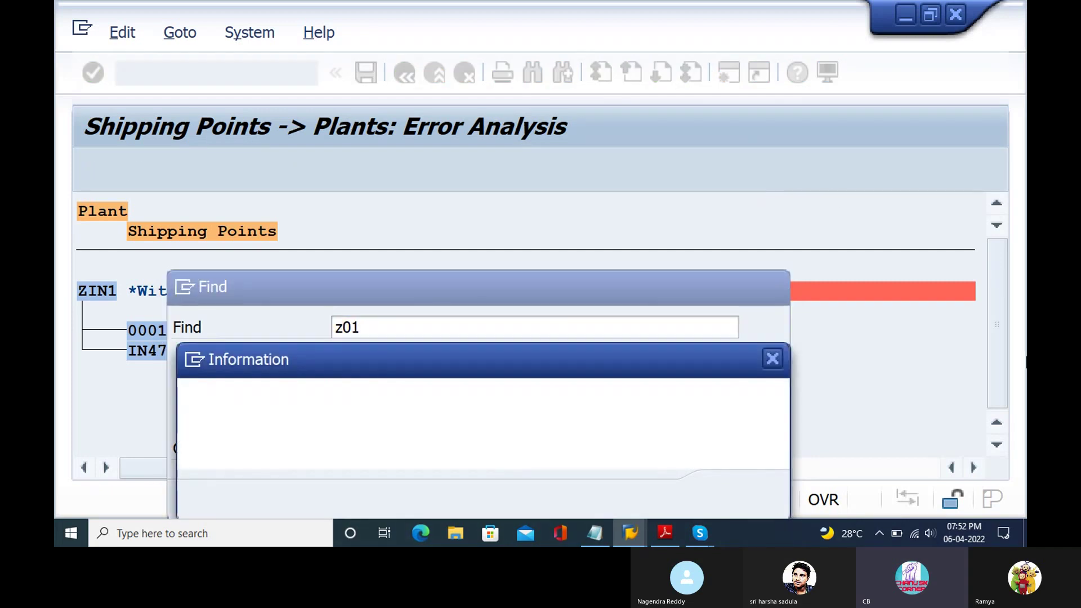
{"action": "left_click", "coordinate": [773, 361]}
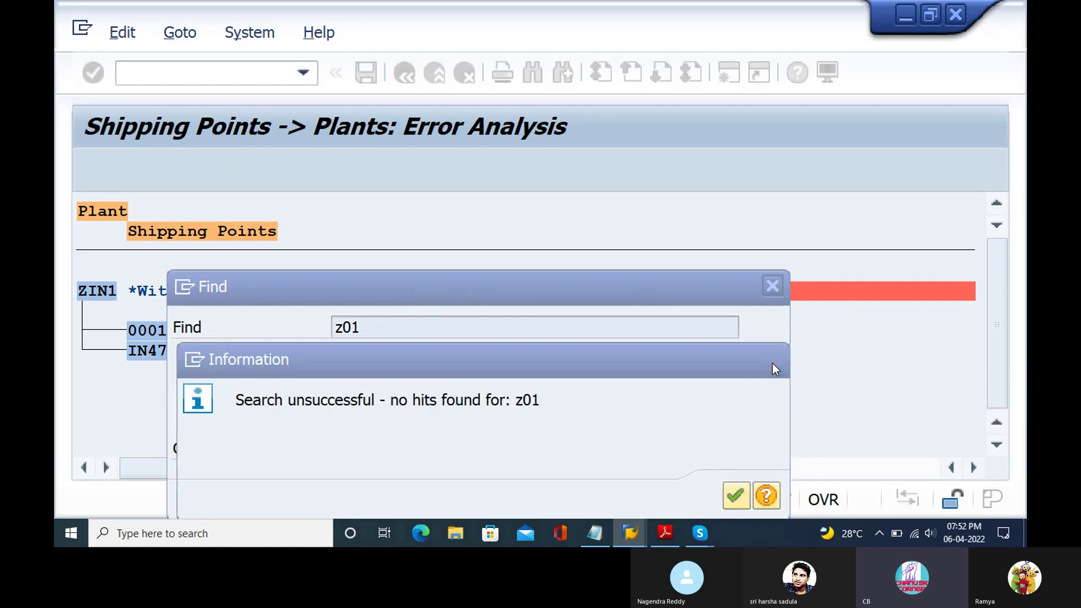
{"action": "left_click", "coordinate": [771, 288]}
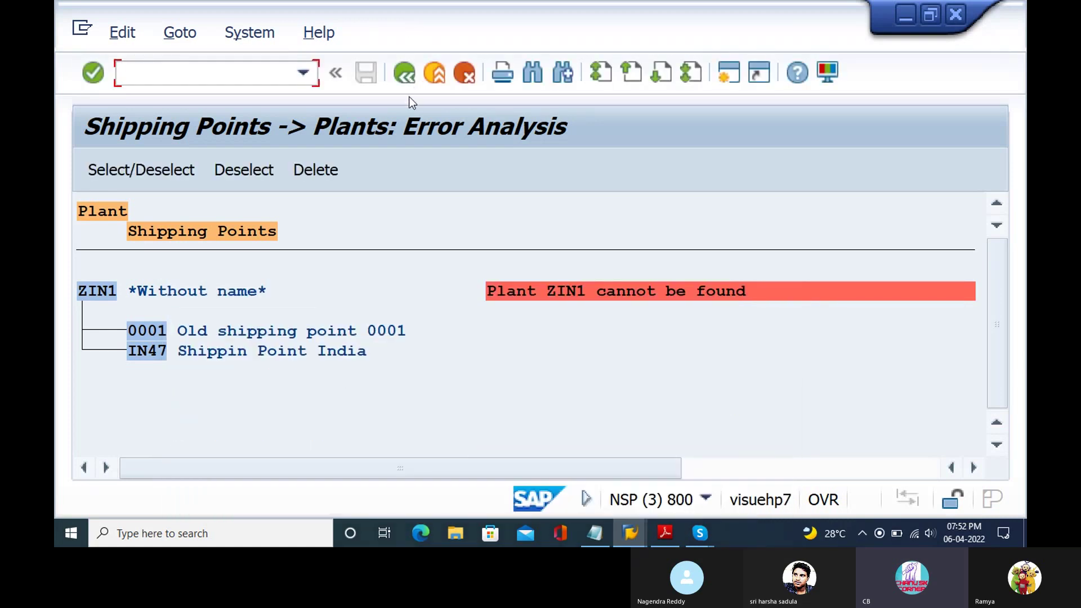
Step: Return to the overview of plants and shipping points and find plant S1P1 in it
{"action": "left_click", "coordinate": [406, 73]}
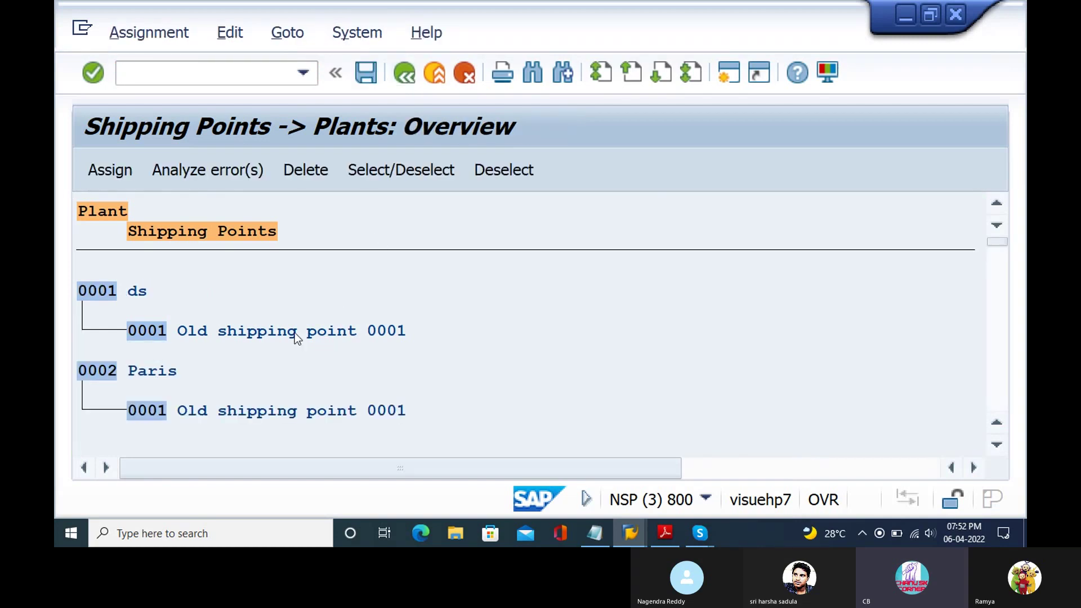
{"action": "key", "text": "ctrl+f"}
{"action": "type", "text": "s1p1"}
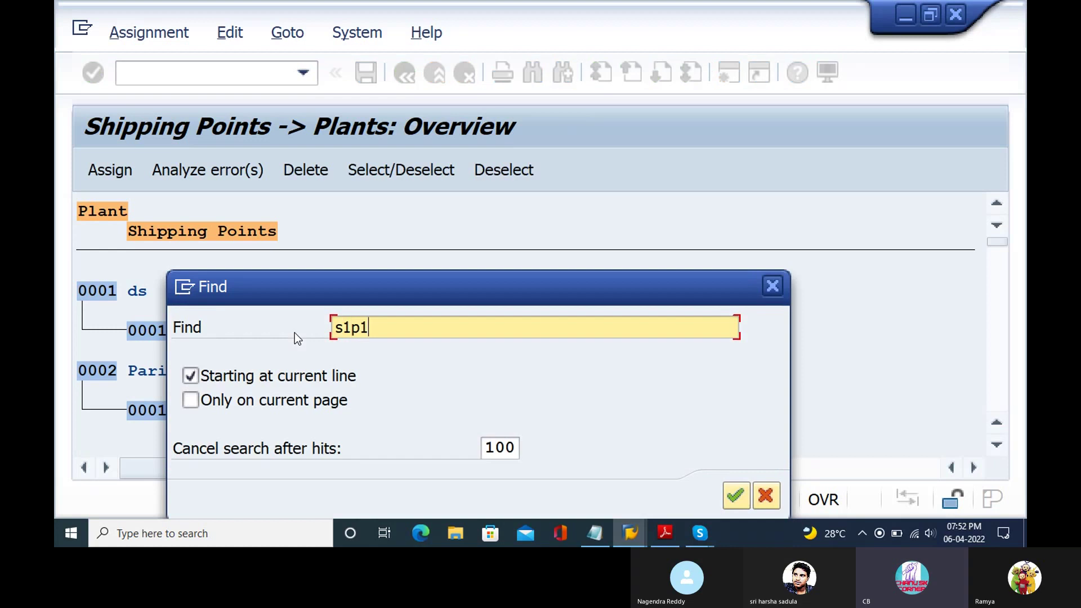
{"action": "key", "text": "Return"}
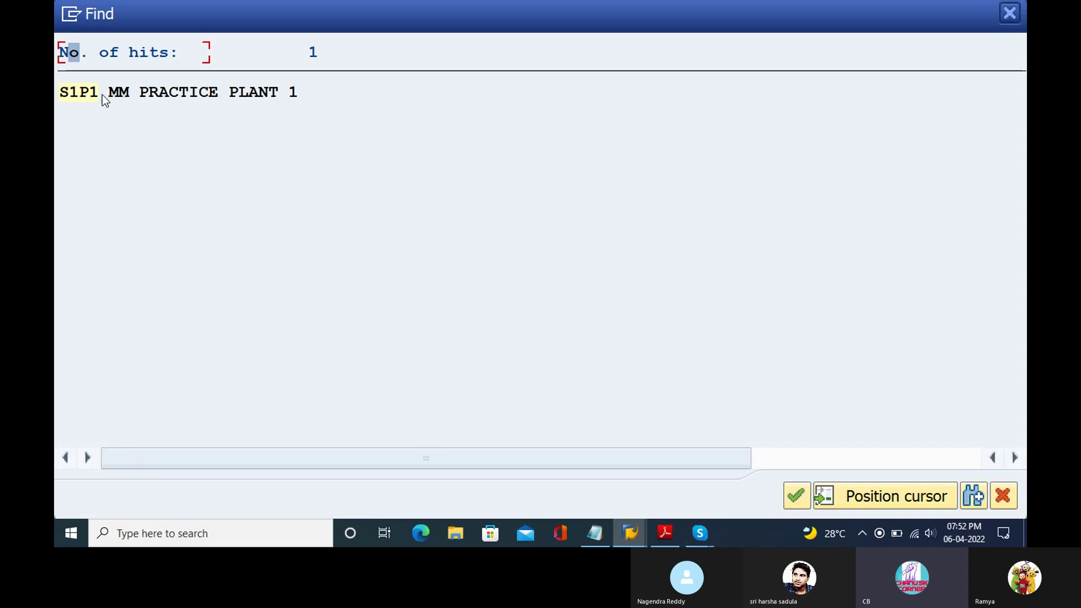
{"action": "double_click", "coordinate": [91, 93]}
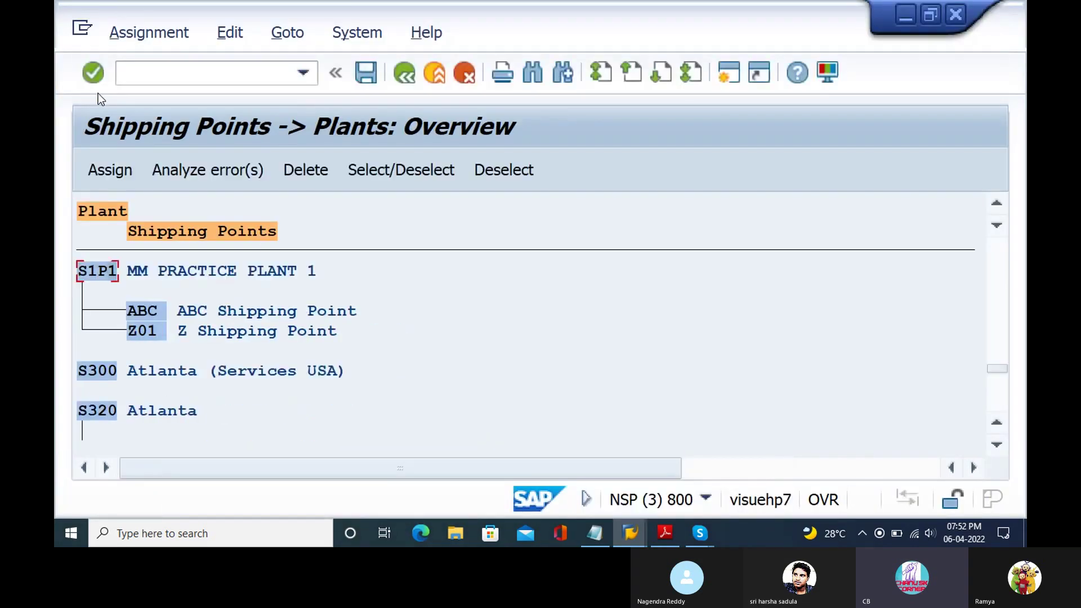